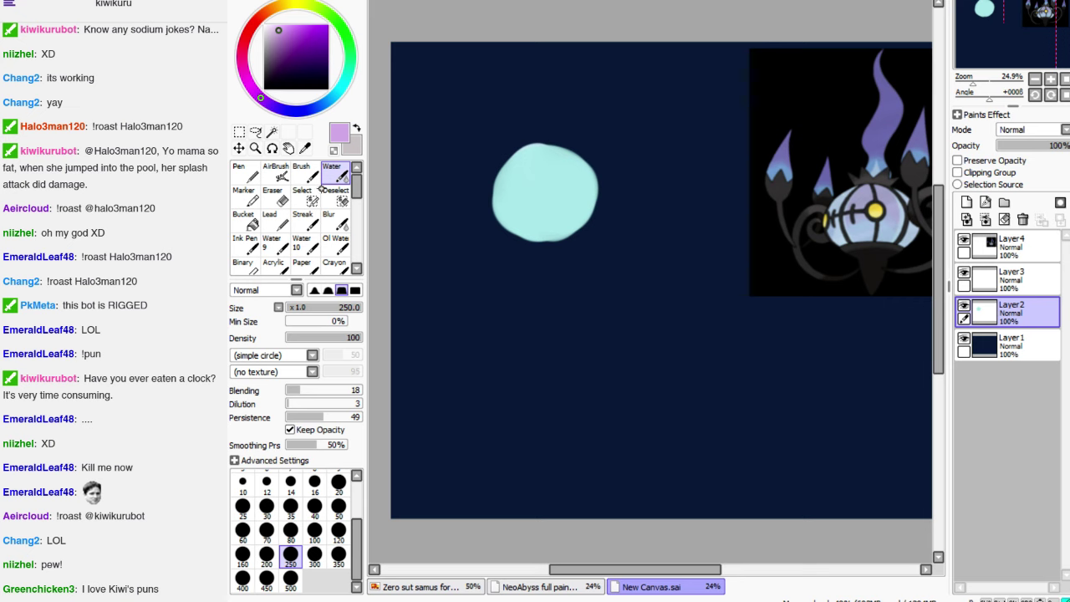
# Paint soft lavender shading over the upper right part of the pale turquoise globe on Layer2
pyautogui.moveTo(556, 177)
pyautogui.mouseDown()
pyautogui.moveTo(576, 186)
pyautogui.moveTo(568, 192)
pyautogui.moveTo(582, 213)
pyautogui.mouseUp()
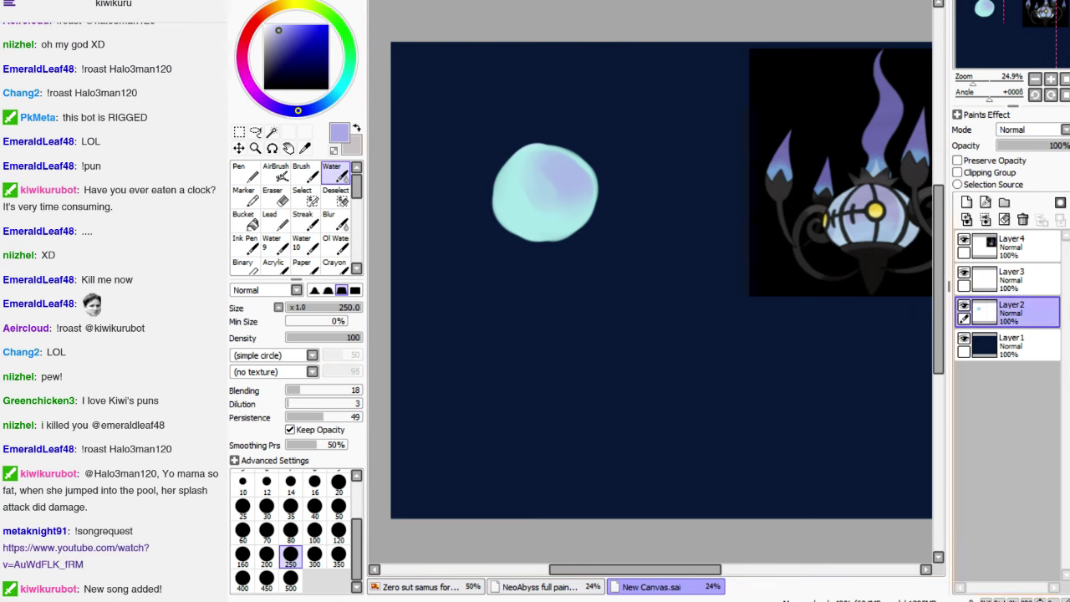
# Move Layer3 beneath Layer2 and paint a light blue glow around the globe with the Water brush at size 500 and density 15
pyautogui.moveTo(1011, 280); pyautogui.dragTo(1011, 314)
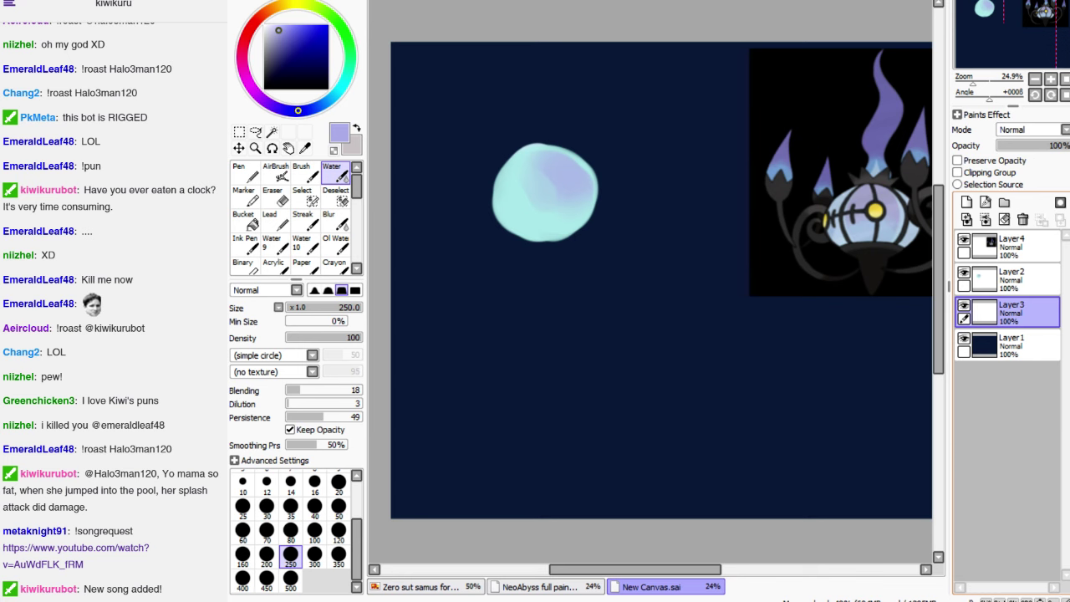
pyautogui.keyDown('alt'); pyautogui.click(402, 137); pyautogui.keyUp('alt')
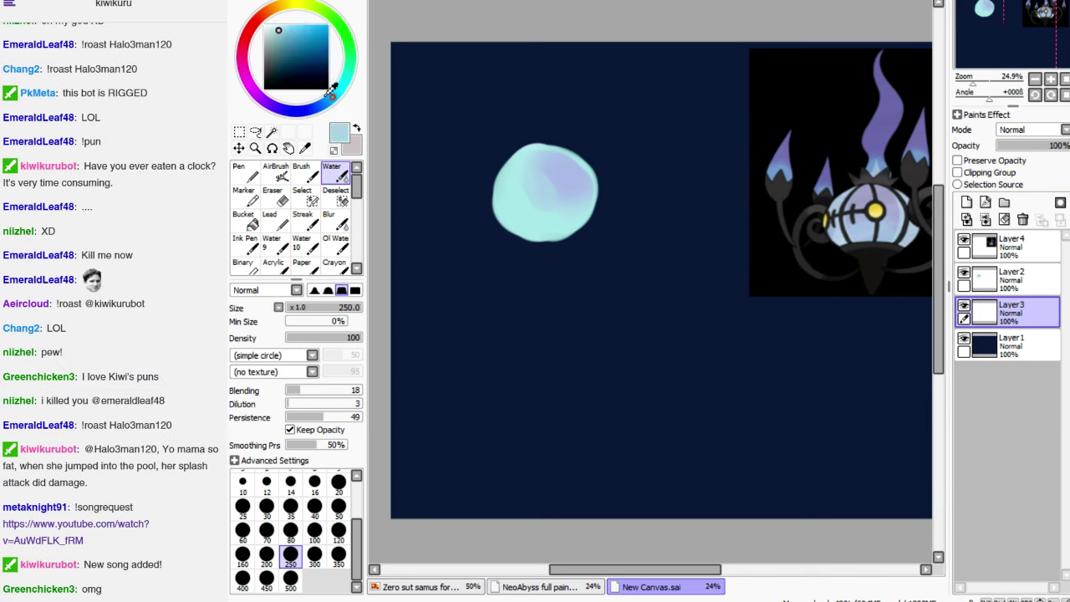
pyautogui.click(290, 578)
pyautogui.moveTo(354, 337); pyautogui.dragTo(297, 338)
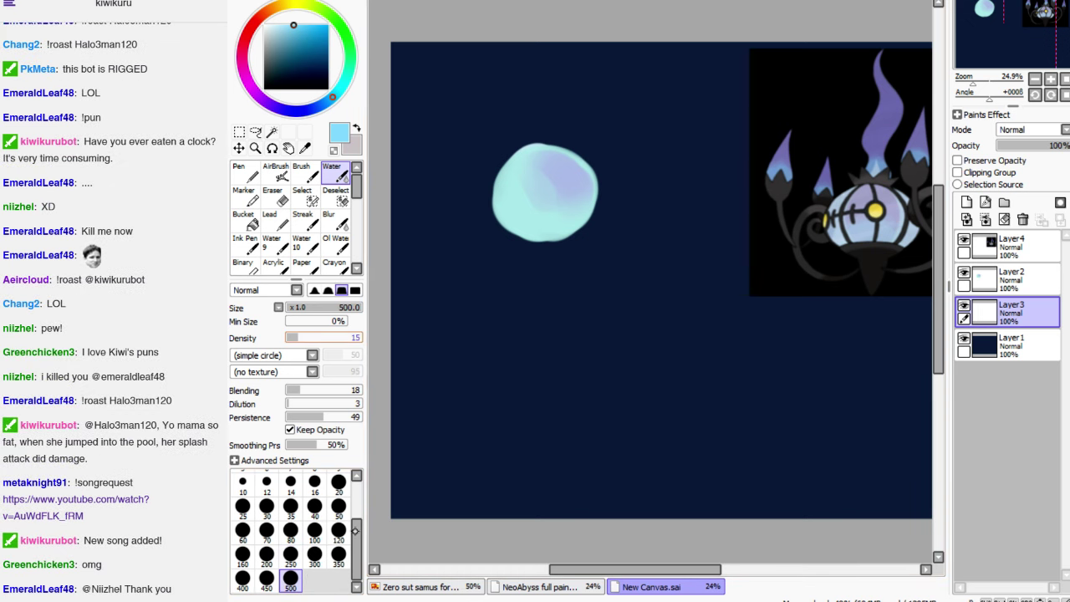
pyautogui.moveTo(543, 246); pyautogui.dragTo(615, 305)
pyautogui.click(545, 191)
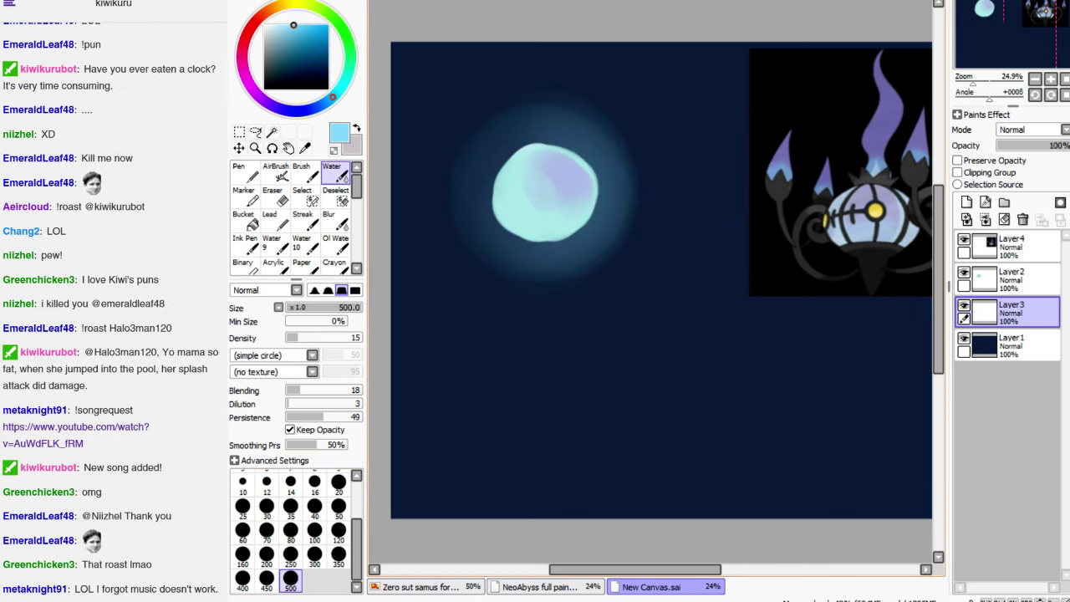
# Build up the light blue glow on Layer3 with the AirBrush at size 500 and soften it with the Blur tool
pyautogui.click(276, 172)
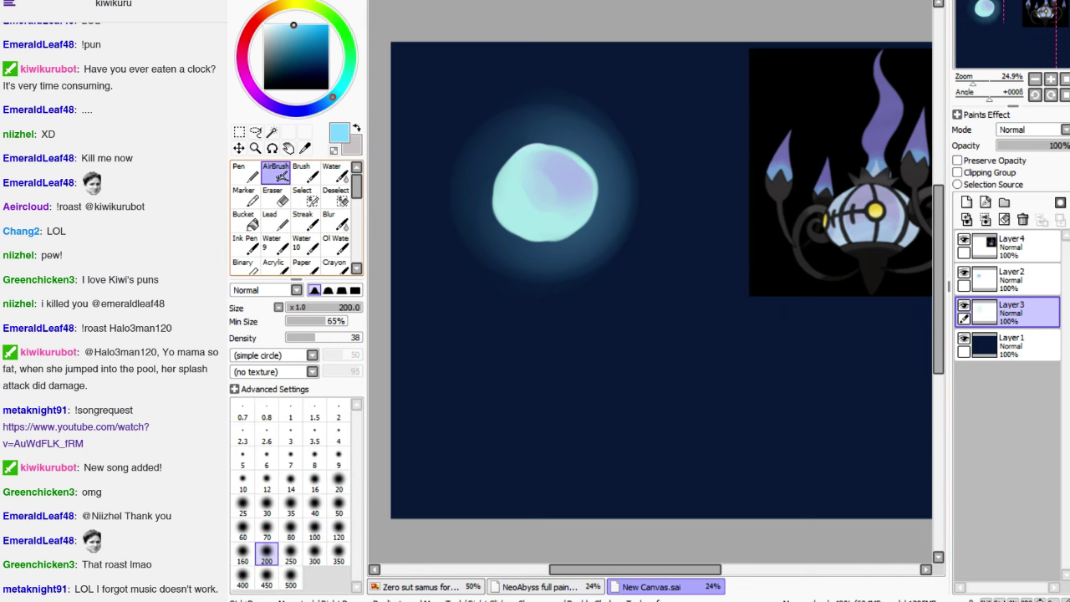
pyautogui.click(290, 576)
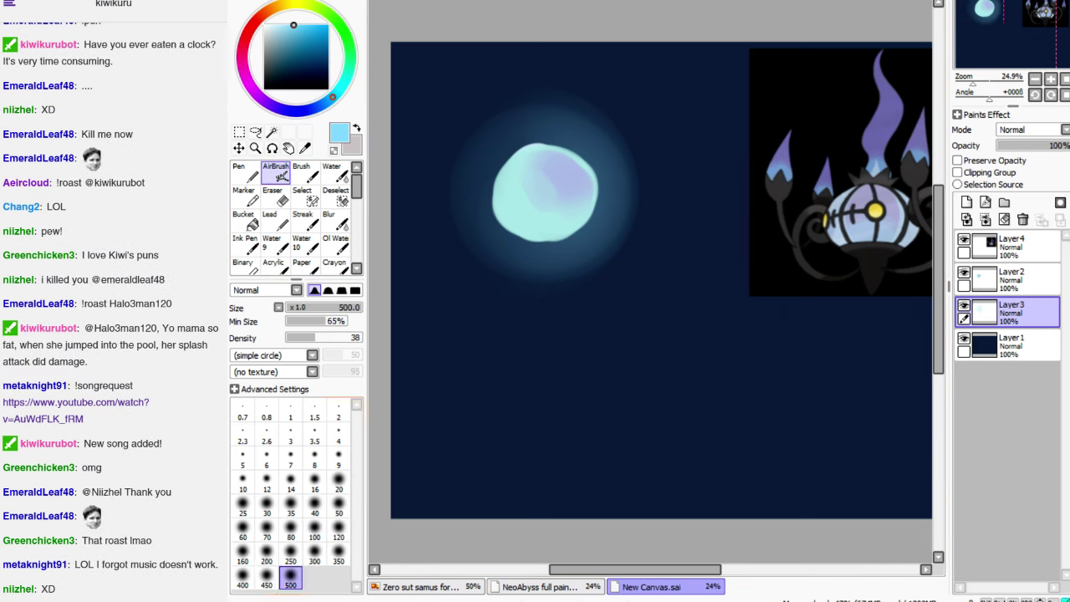
pyautogui.moveTo(676, 304)
pyautogui.mouseDown()
pyautogui.moveTo(576, 250)
pyautogui.moveTo(466, 128)
pyautogui.mouseUp()
pyautogui.hotkey('ctrl', 'z')
pyautogui.press('b')
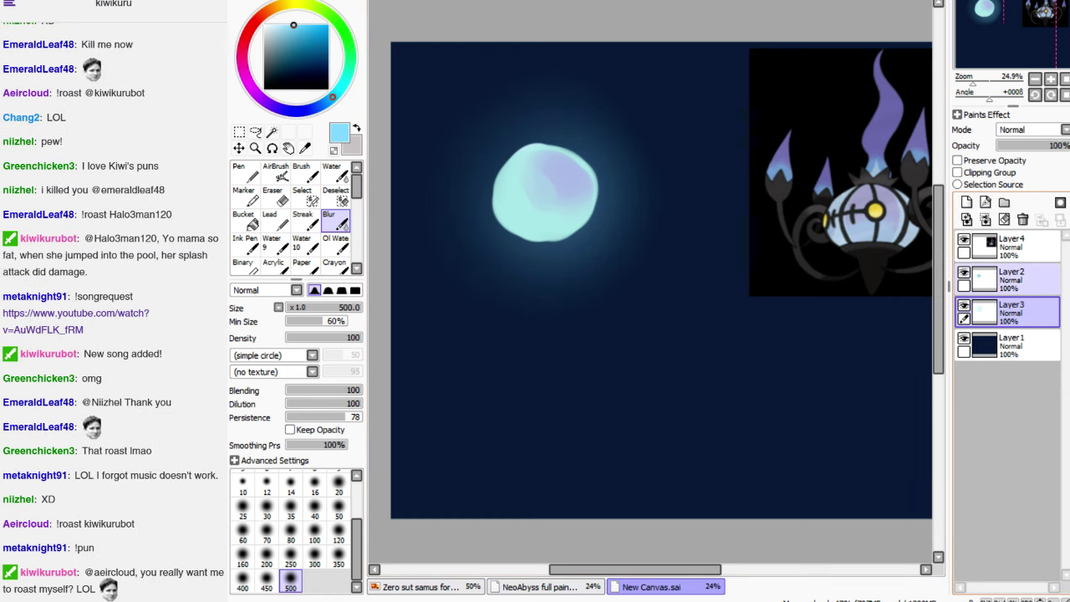
# Hide Layer2 to inspect the glow behind the globe, and show the layer again
pyautogui.click(1008, 278)
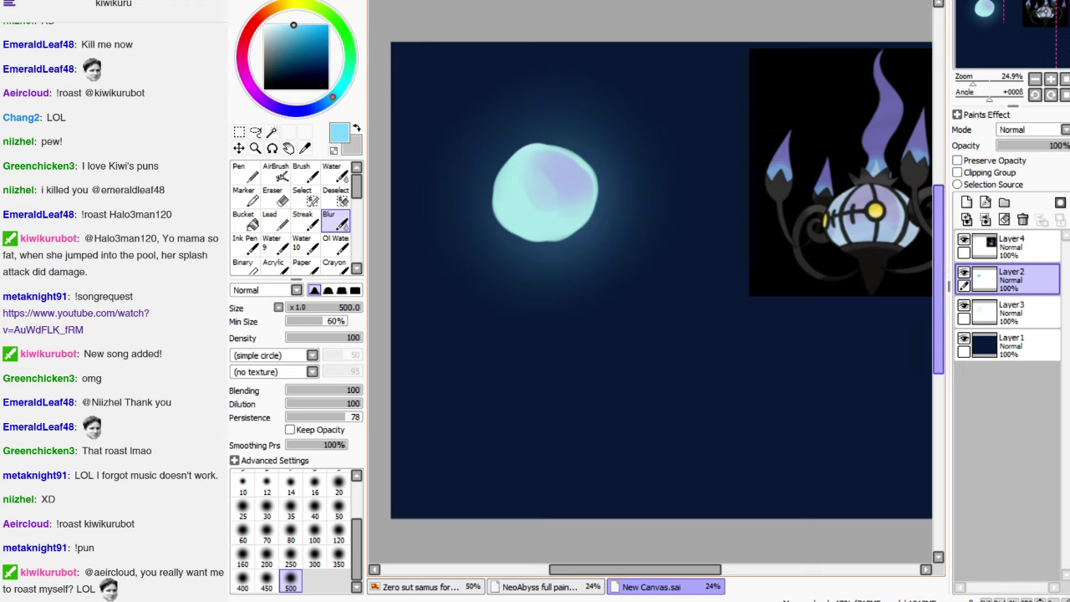
pyautogui.scroll(1, 660, 284)
pyautogui.click(963, 273)
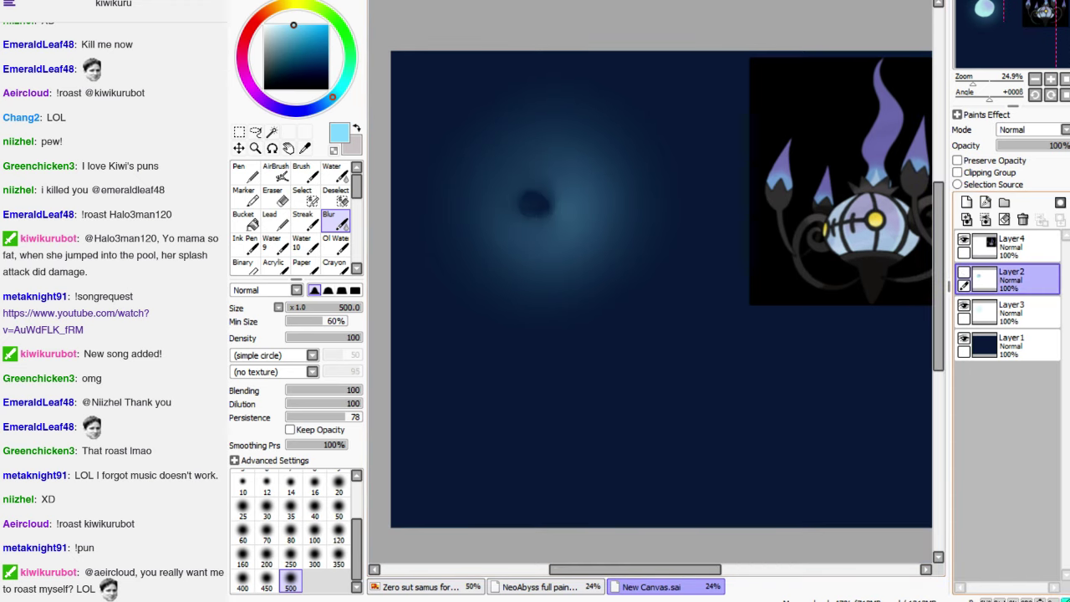
pyautogui.click(964, 273)
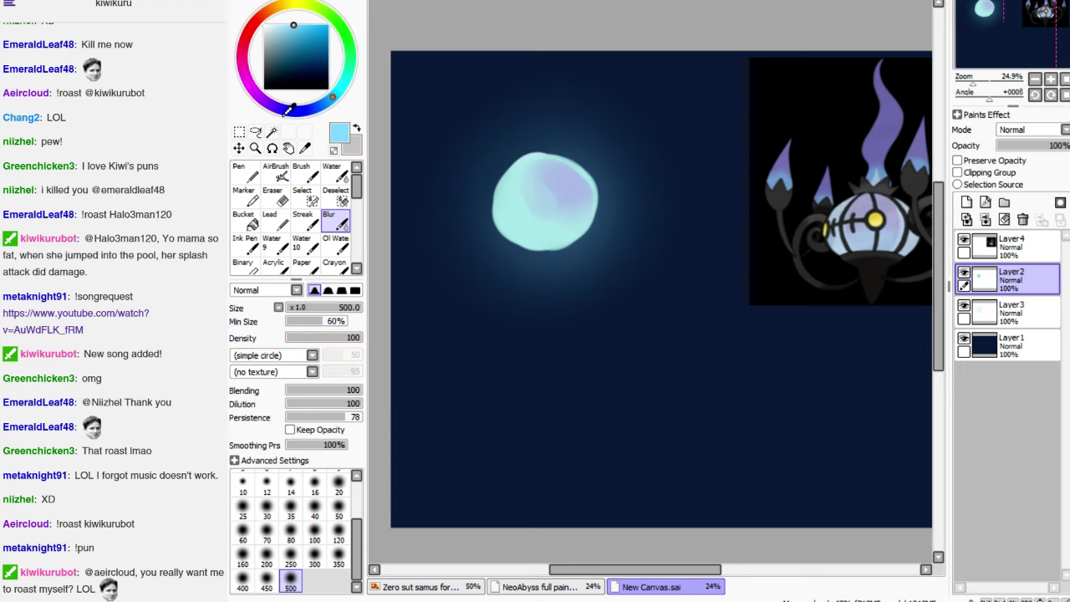
# Paint a spiky dark purple crown on top of the globe on Layer2 with the Water brush at size 32
pyautogui.moveTo(290, 109); pyautogui.dragTo(254, 88)
pyautogui.click(264, 88)
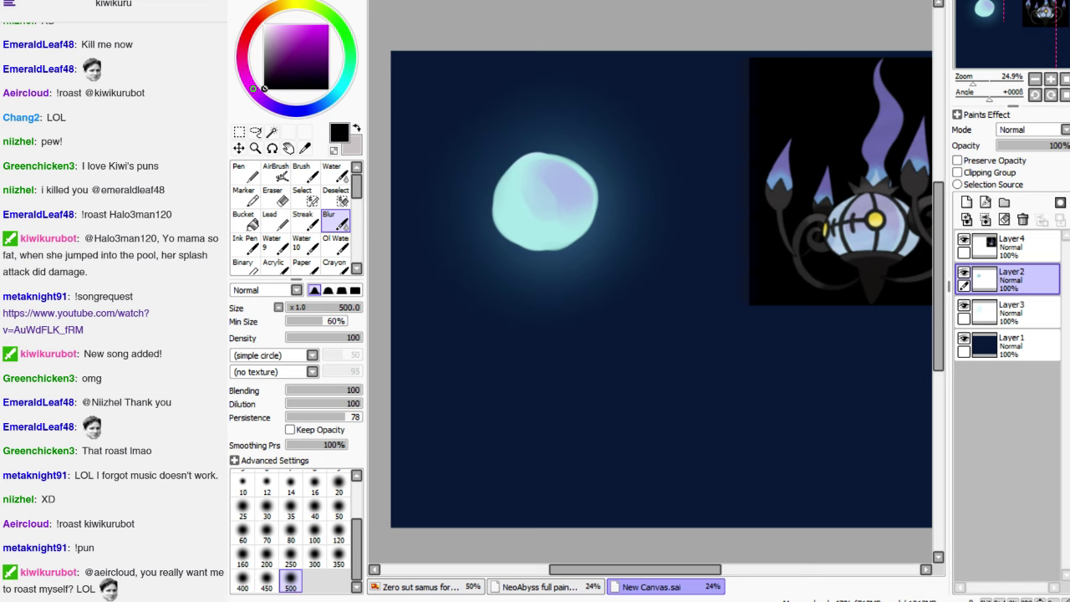
pyautogui.moveTo(265, 104)
pyautogui.mouseDown()
pyautogui.moveTo(283, 182)
pyautogui.moveTo(324, 148)
pyautogui.moveTo(295, 171)
pyautogui.moveTo(315, 127)
pyautogui.moveTo(303, 136)
pyautogui.mouseUp()
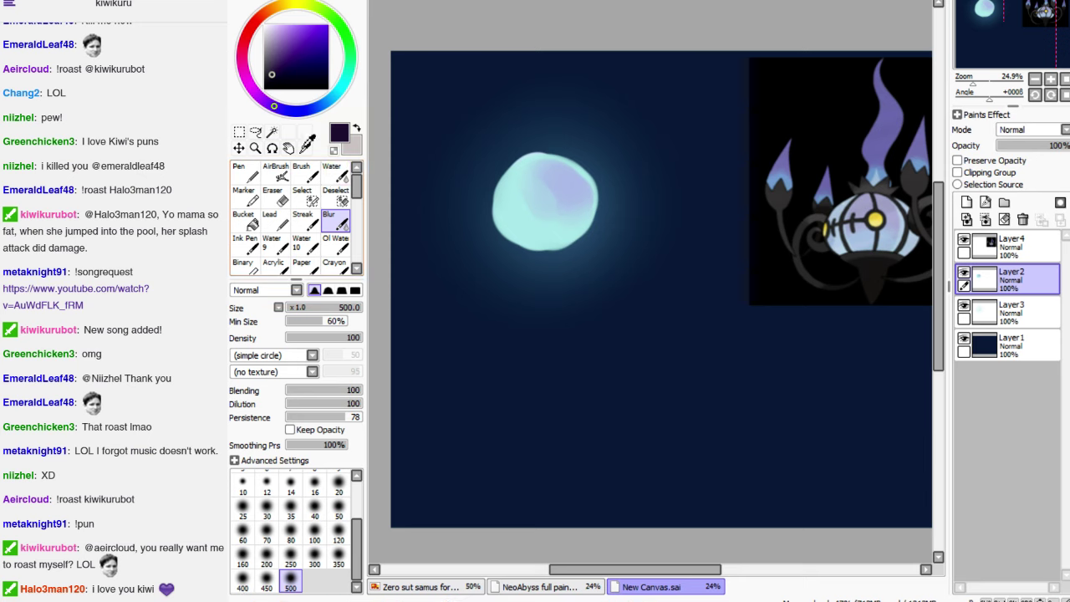
pyautogui.click(1012, 342)
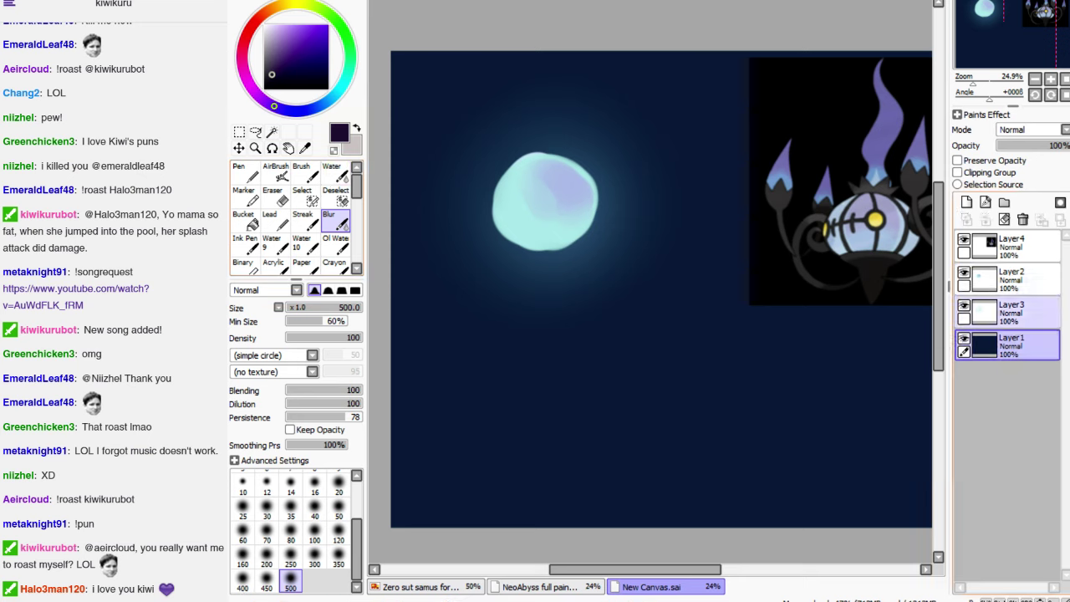
pyautogui.click(1011, 310)
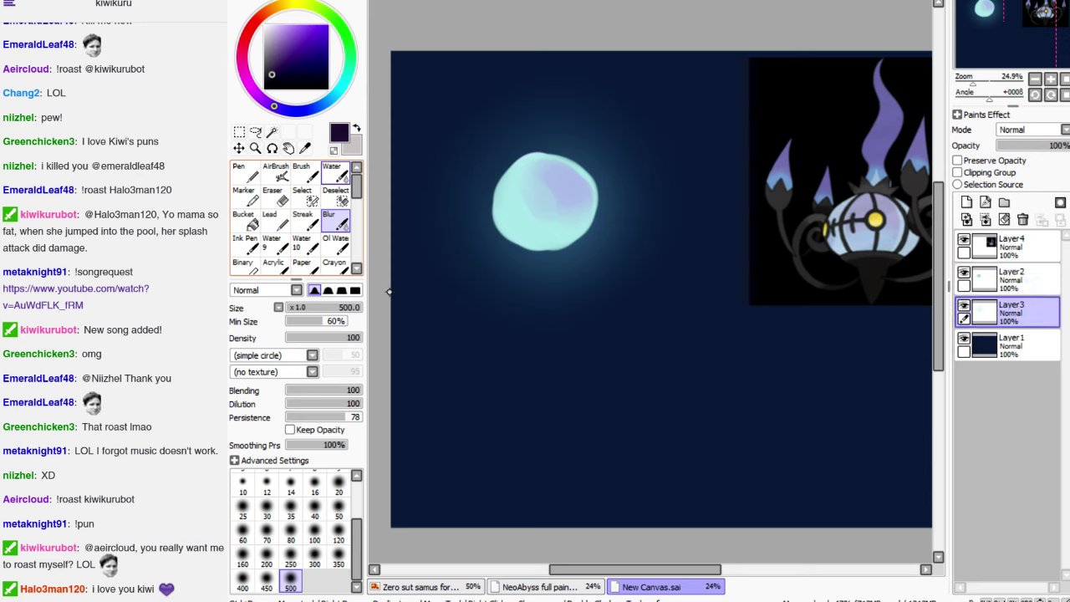
pyautogui.click(332, 171)
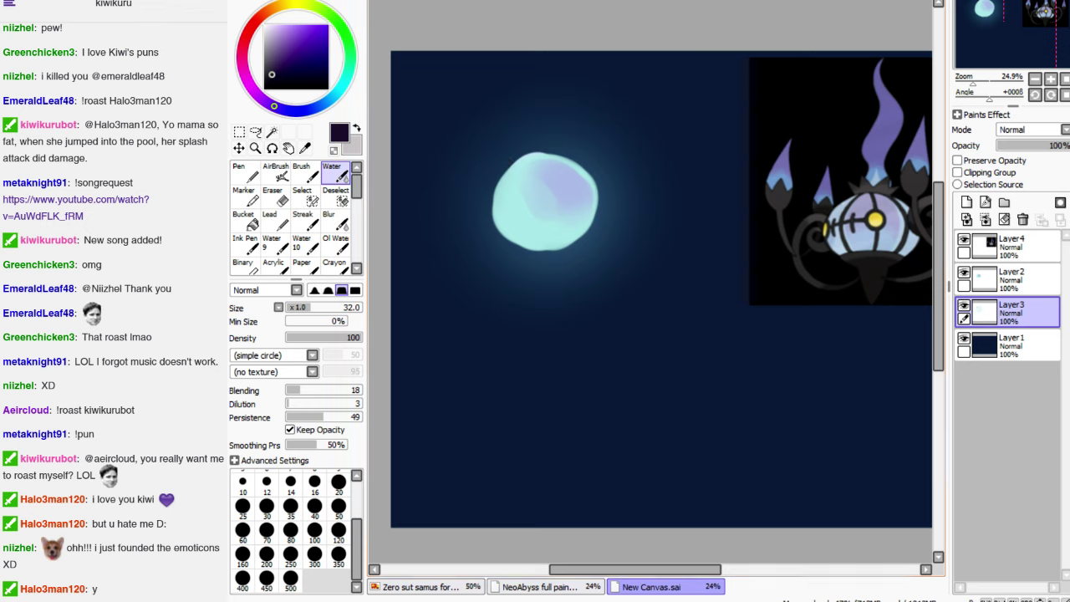
pyautogui.click(1011, 277)
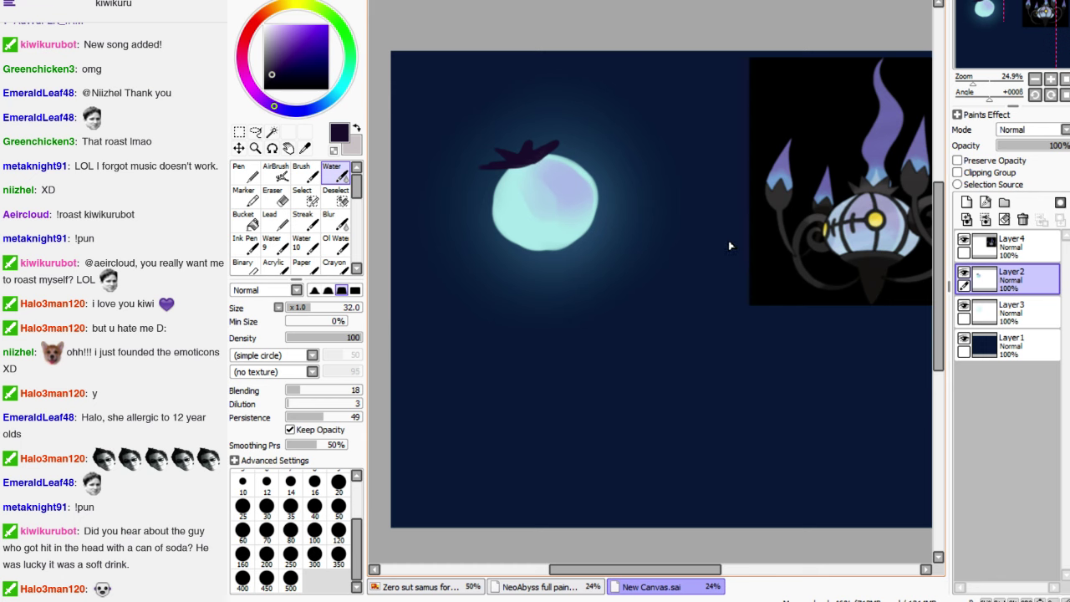
# Fill out and sharpen the crown's spikes with the Brush tool at size 40 in the same dark purple
pyautogui.hotkey('ctrl', '+')
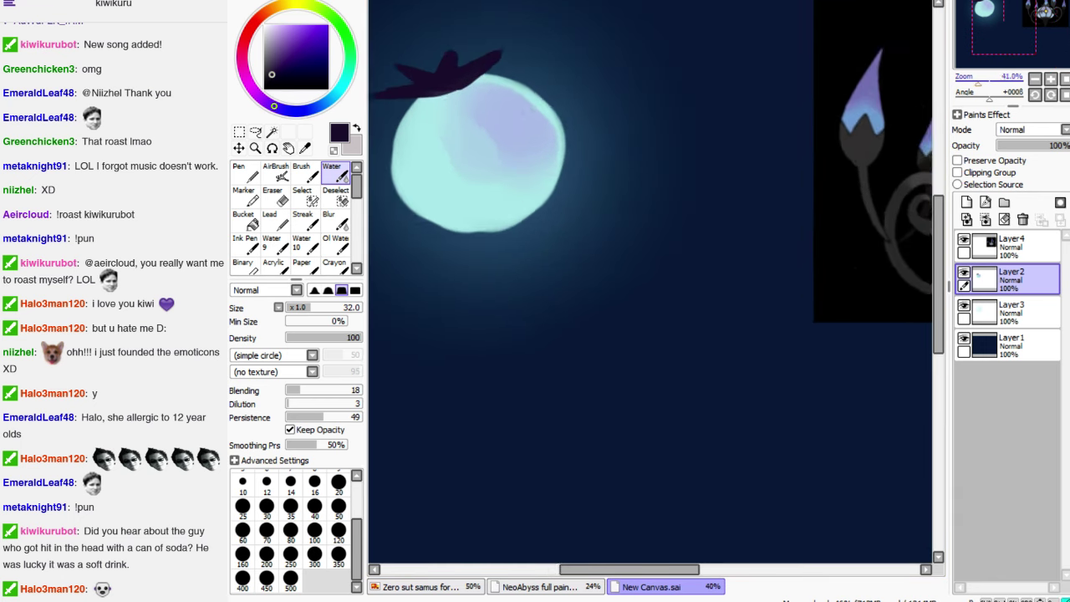
pyautogui.hotkey('ctrl', '-')
pyautogui.press('b')
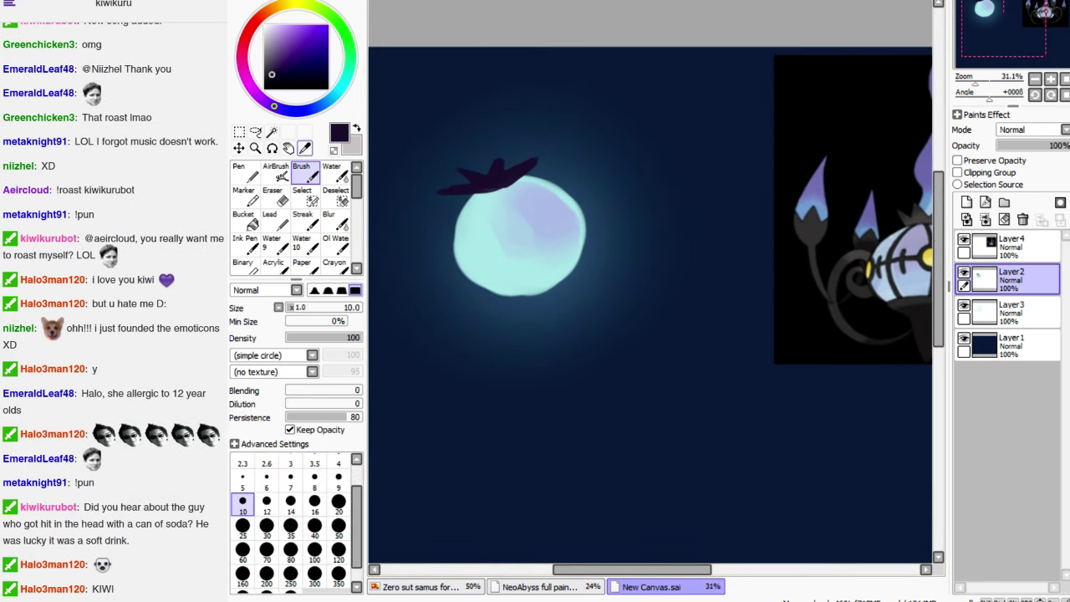
pyautogui.press('alt')
pyautogui.click(314, 525)
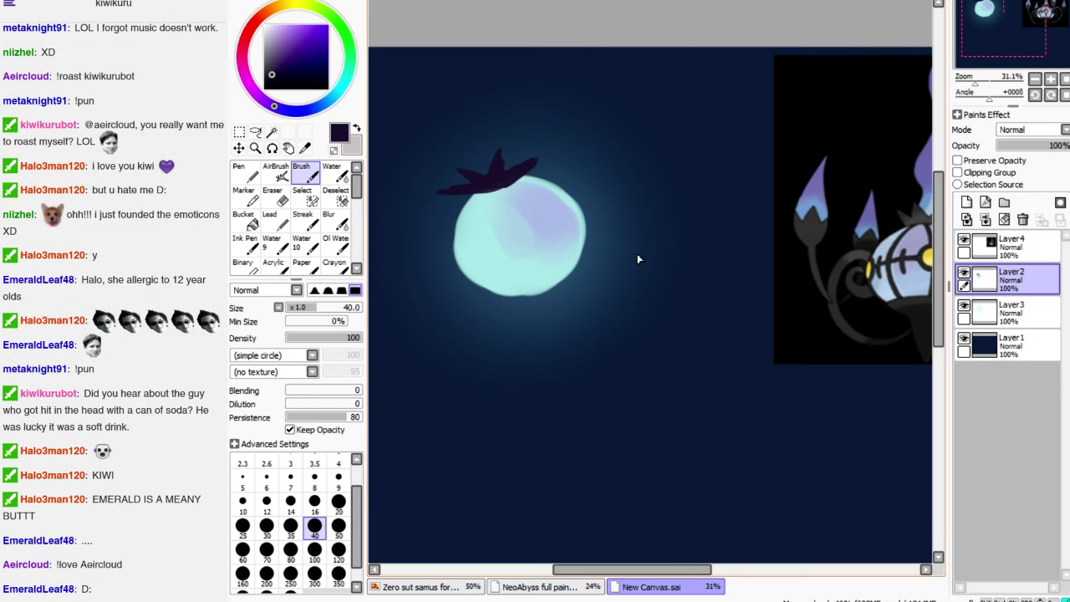
pyautogui.moveTo(505, 169); pyautogui.dragTo(544, 151)
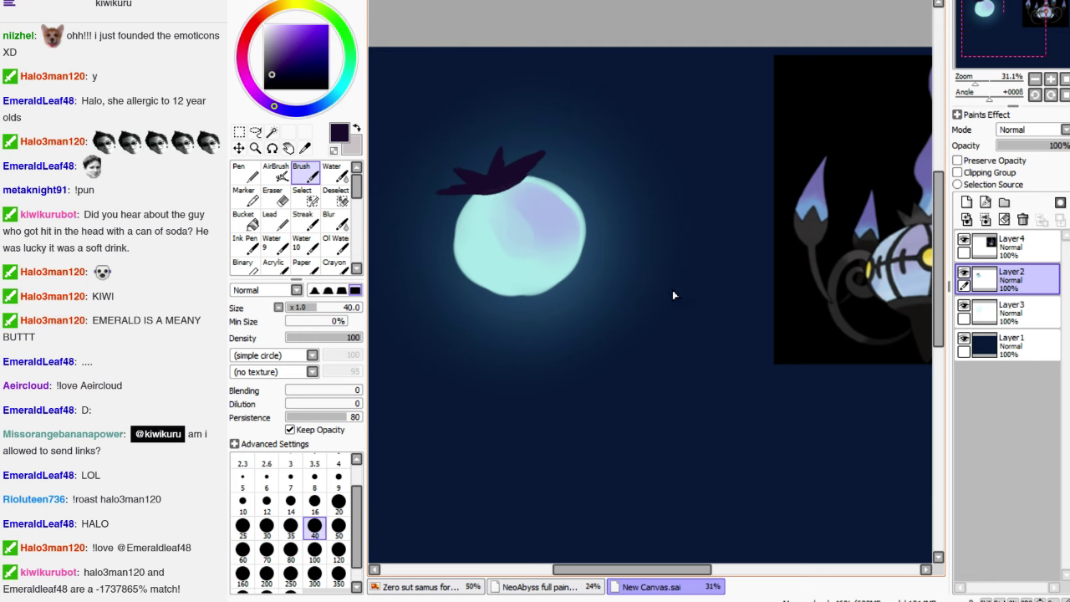
pyautogui.hotkey('alt', 'space')
pyautogui.press('e')
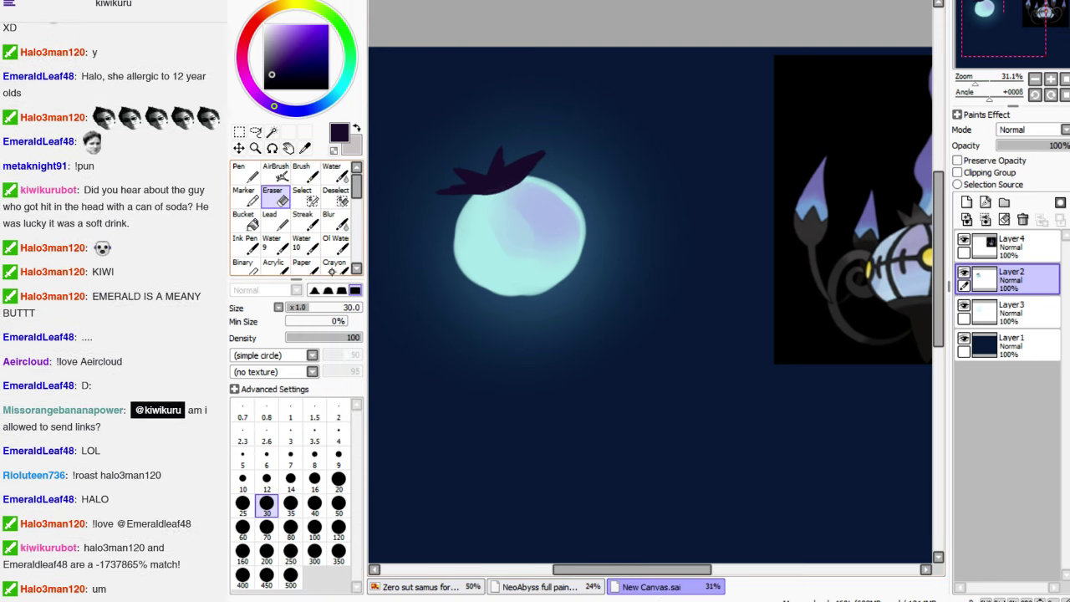
pyautogui.press('b')
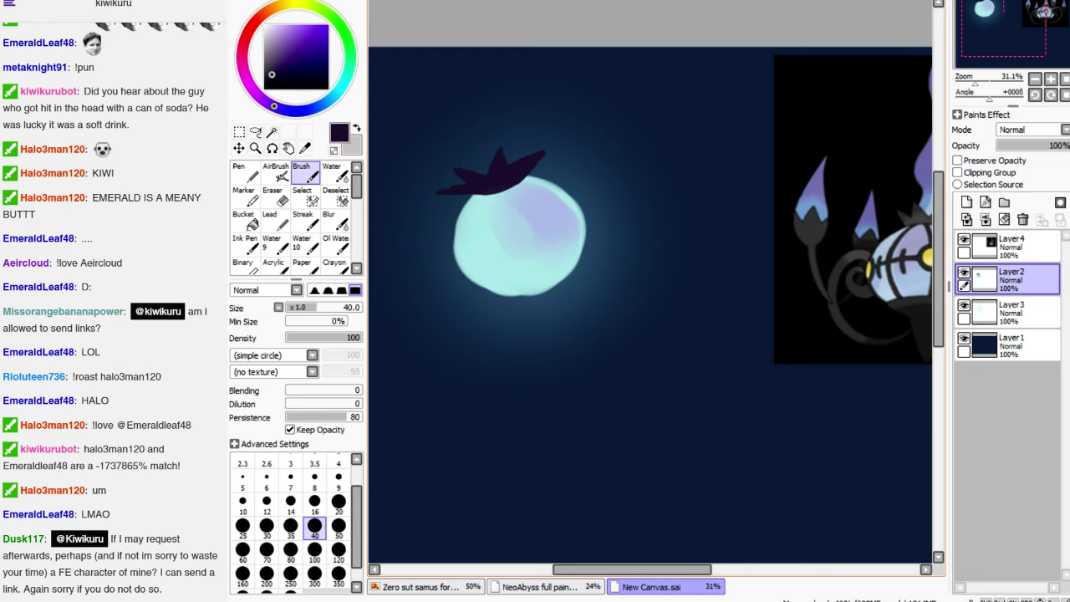
# Paint a thin curved dark purple rib from the crown down the middle of the globe to its lower edge
pyautogui.hscroll(2, 650, 300)
pyautogui.hscroll(-2, 650, 300)
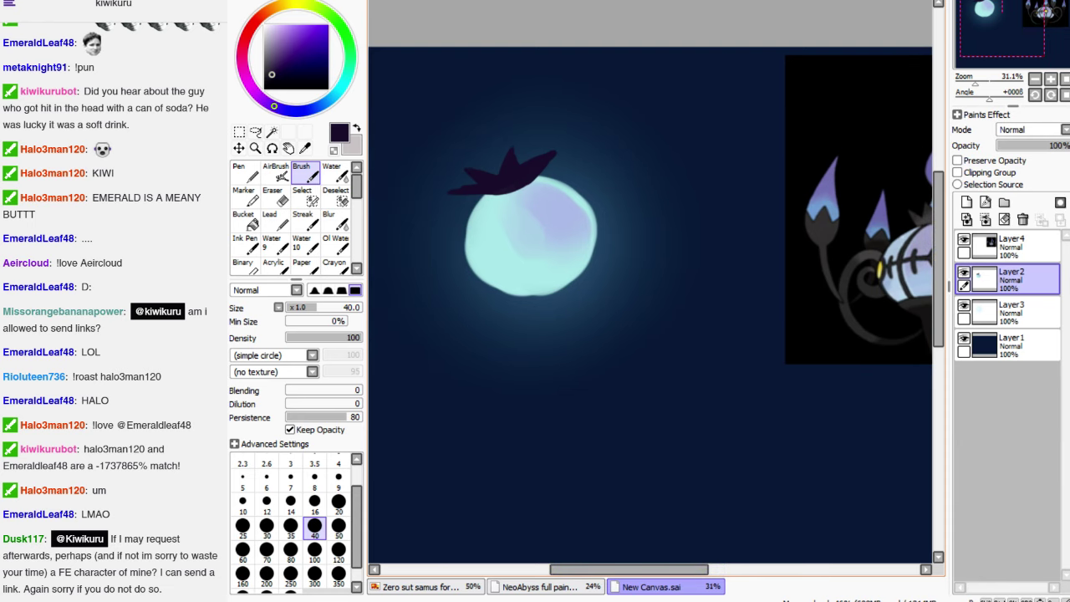
pyautogui.moveTo(515, 189); pyautogui.dragTo(542, 274)
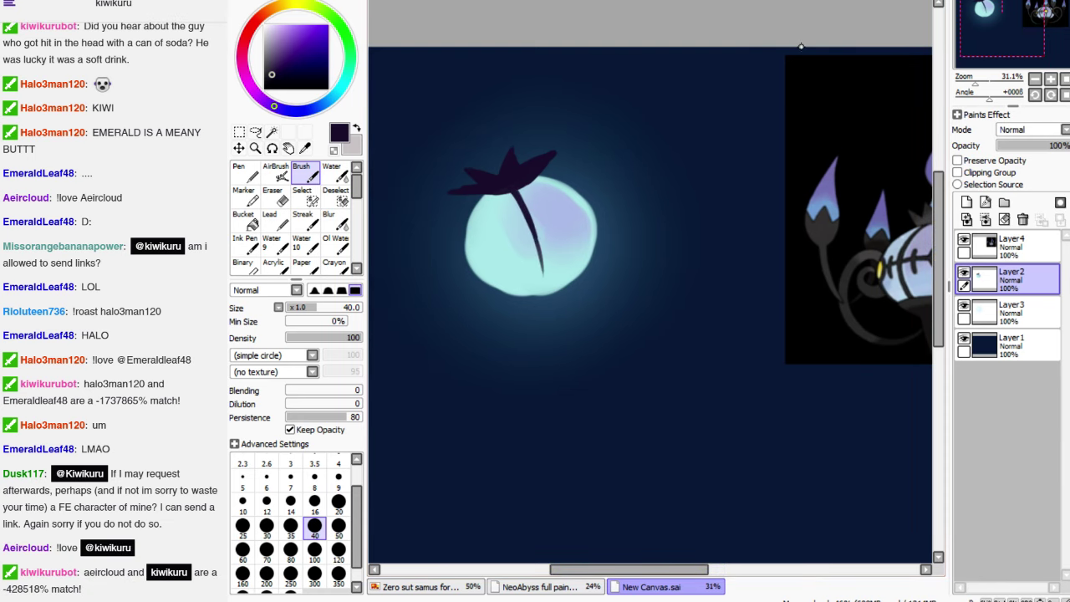
pyautogui.hotkey('ctrl', 'z')
pyautogui.moveTo(516, 192); pyautogui.dragTo(544, 292)
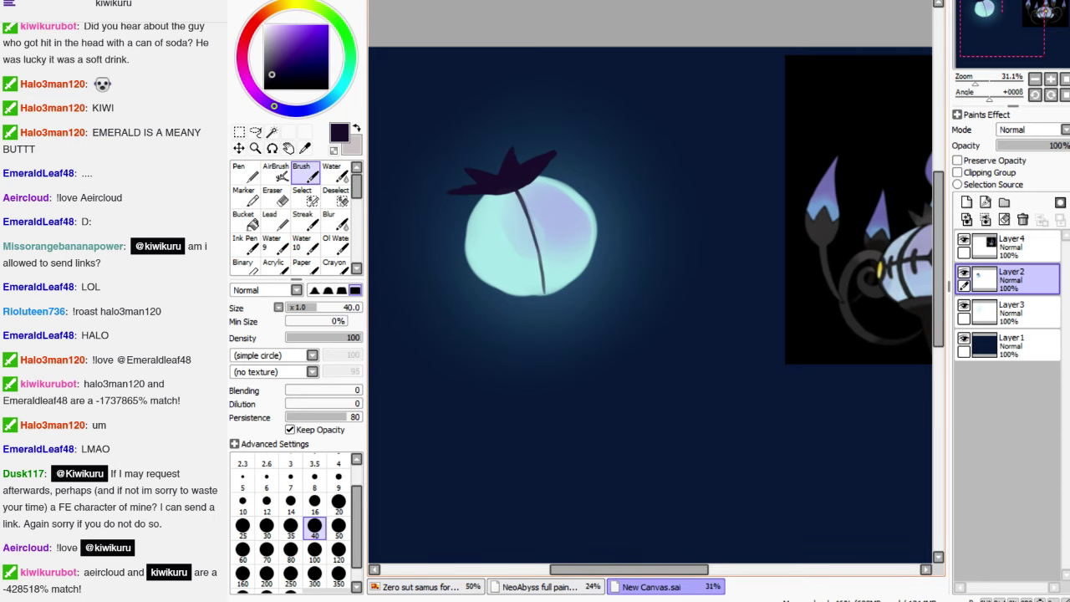
# Paint a curved dark purple rib on each side of the globe's central rib, from the crown to the lower edge
pyautogui.hscroll(2, 650, 301)
pyautogui.hscroll(-2, 618, 320)
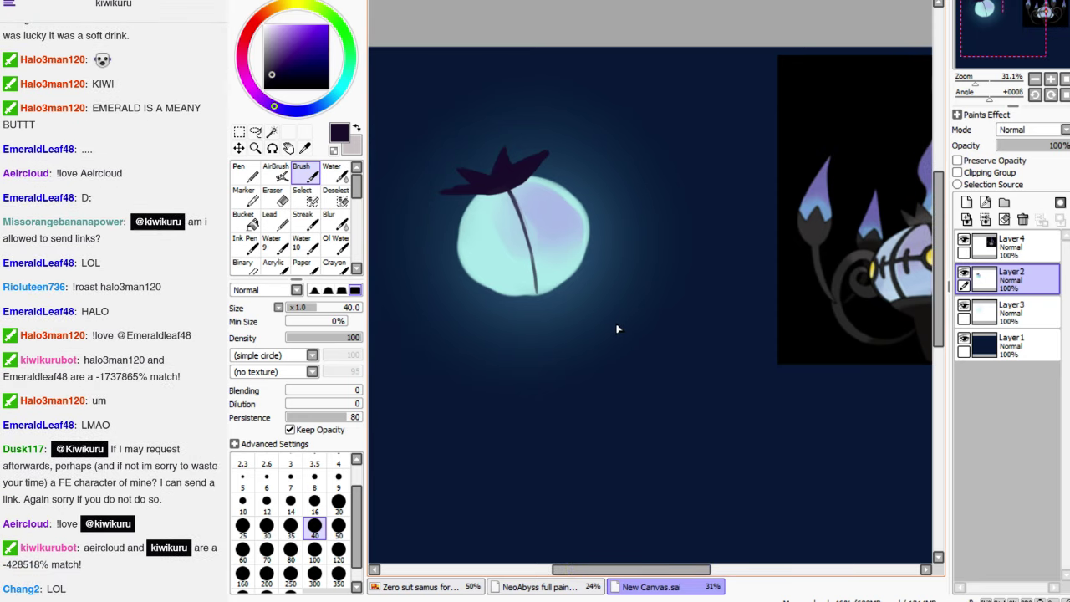
pyautogui.moveTo(483, 194)
pyautogui.mouseDown()
pyautogui.moveTo(478, 234)
pyautogui.moveTo(501, 281)
pyautogui.mouseUp()
pyautogui.moveTo(480, 223); pyautogui.dragTo(506, 288)
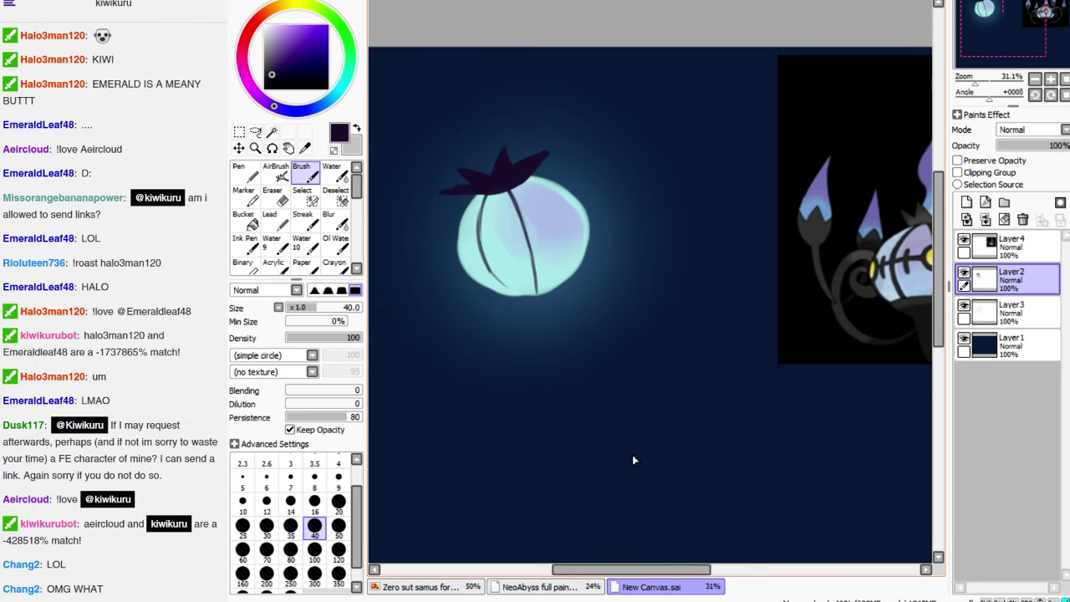
pyautogui.moveTo(547, 180); pyautogui.dragTo(569, 276)
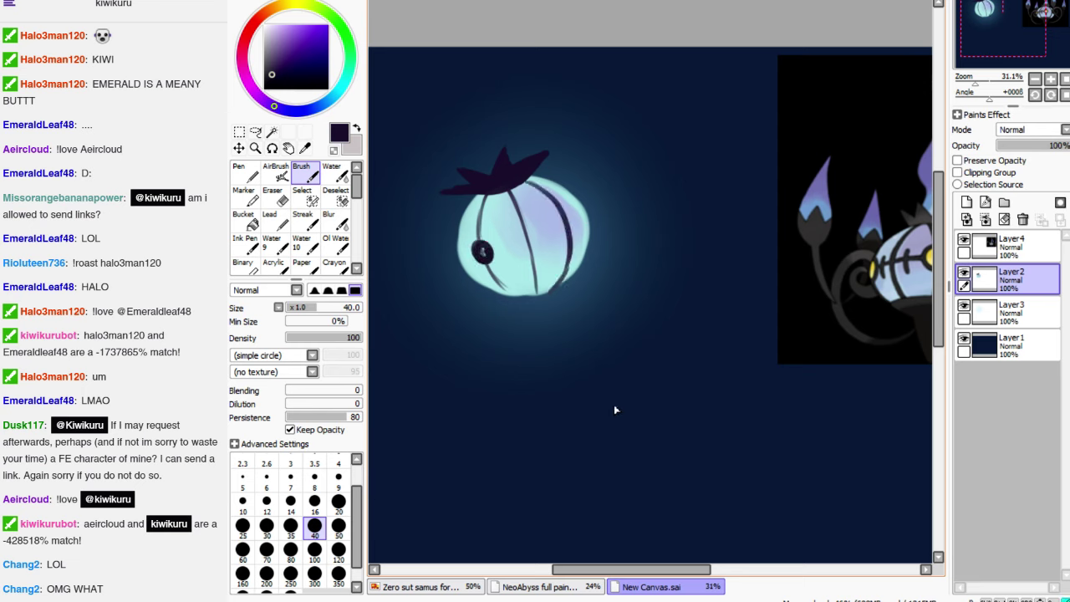
# Paint dark round eyes on the two outer ribs and join them with a curved mouth line crossed by short stitches
pyautogui.moveTo(476, 244); pyautogui.dragTo(487, 259)
pyautogui.moveTo(561, 219); pyautogui.dragTo(575, 237)
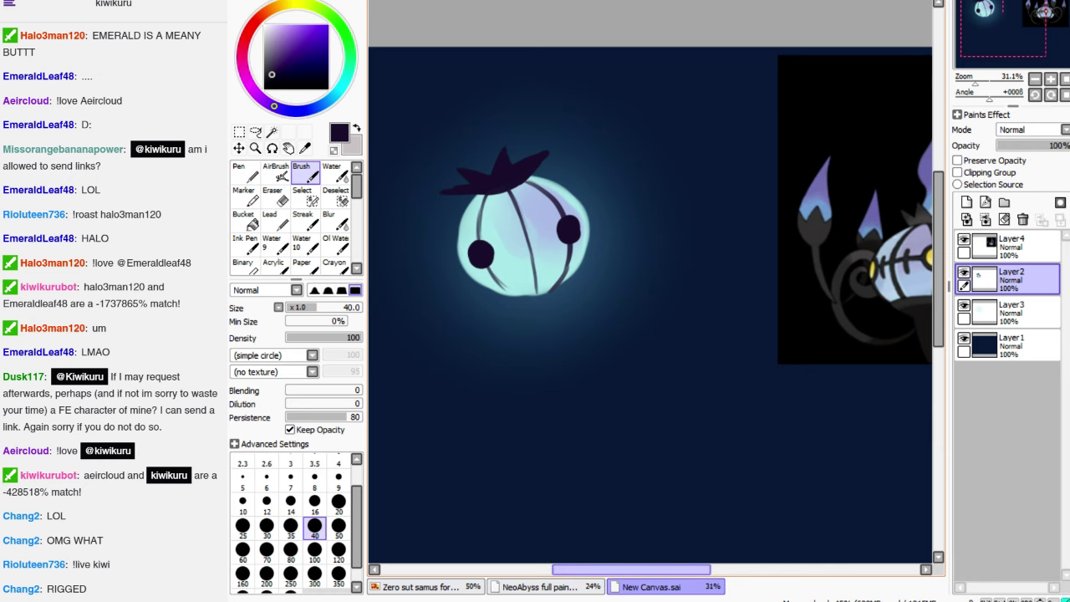
pyautogui.moveTo(631, 569)
pyautogui.mouseDown()
pyautogui.moveTo(613, 569)
pyautogui.moveTo(631, 569)
pyautogui.mouseUp()
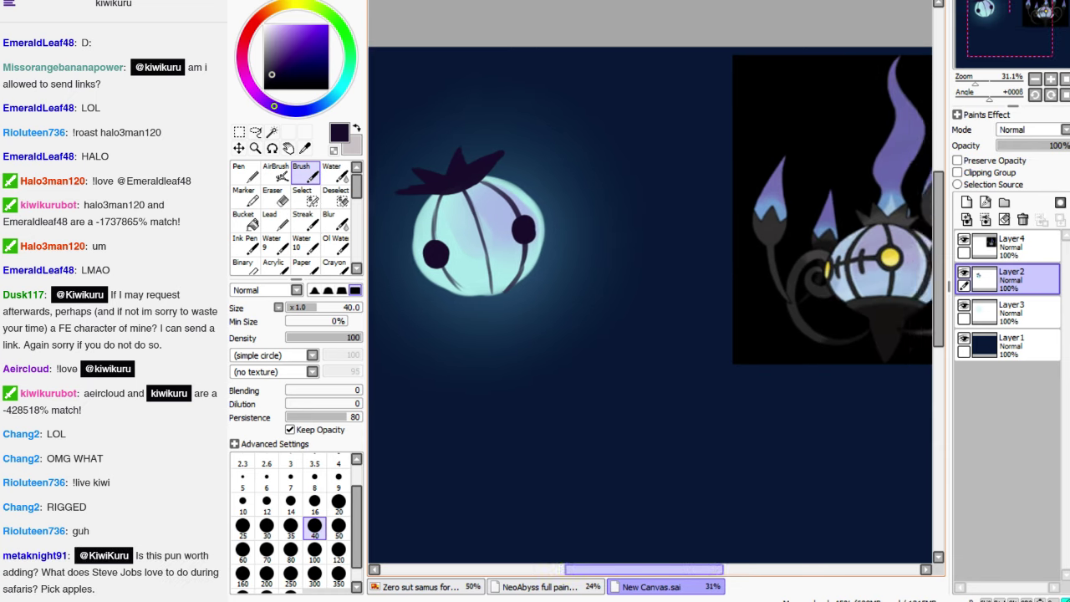
pyautogui.moveTo(487, 253)
pyautogui.mouseDown()
pyautogui.moveTo(522, 255)
pyautogui.moveTo(570, 233)
pyautogui.mouseUp()
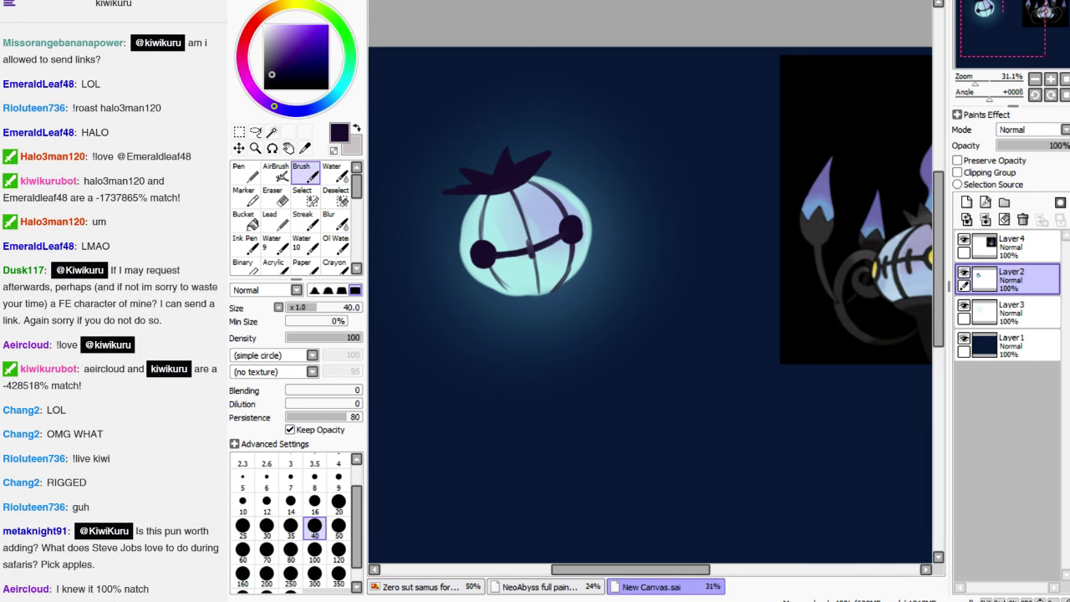
pyautogui.hotkey('ctrl', 'z')
pyautogui.moveTo(516, 246)
pyautogui.mouseDown()
pyautogui.moveTo(516, 266)
pyautogui.moveTo(548, 256)
pyautogui.mouseUp()
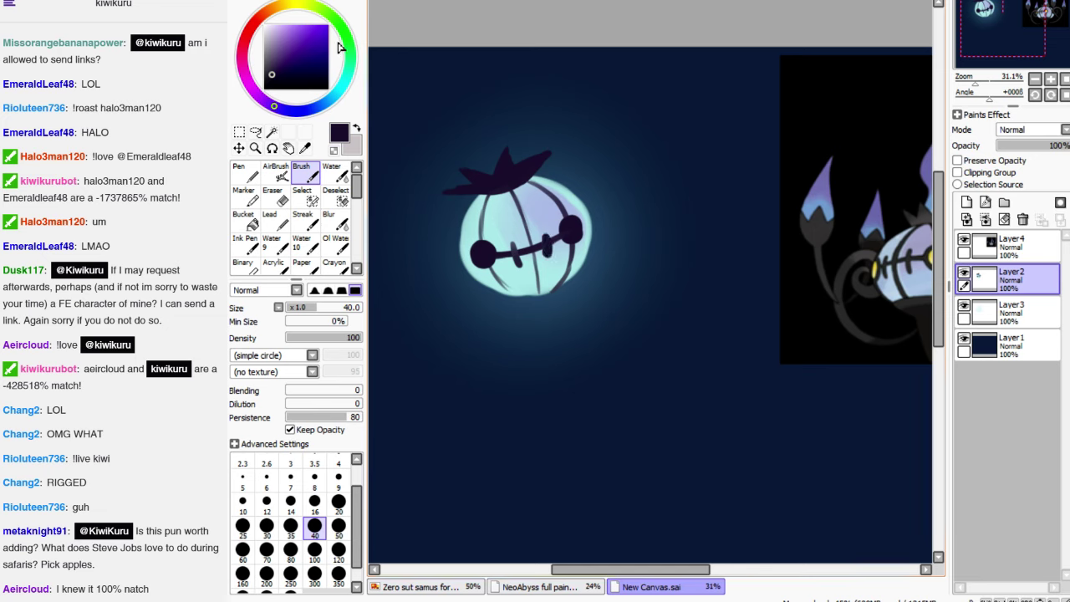
# Fill the centres of both dark eyes with light yellow and pick a paler yellow for the brush
pyautogui.moveTo(329, 36); pyautogui.dragTo(298, 4)
pyautogui.click(295, 25)
pyautogui.moveTo(479, 251); pyautogui.dragTo(484, 254)
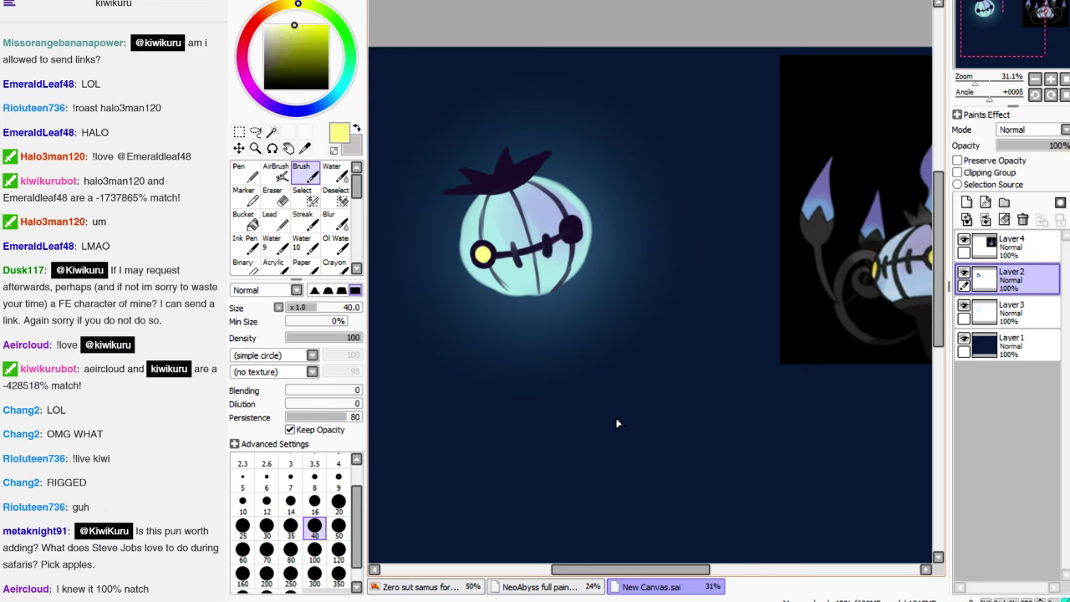
pyautogui.moveTo(569, 228); pyautogui.dragTo(573, 232)
pyautogui.click(277, 25)
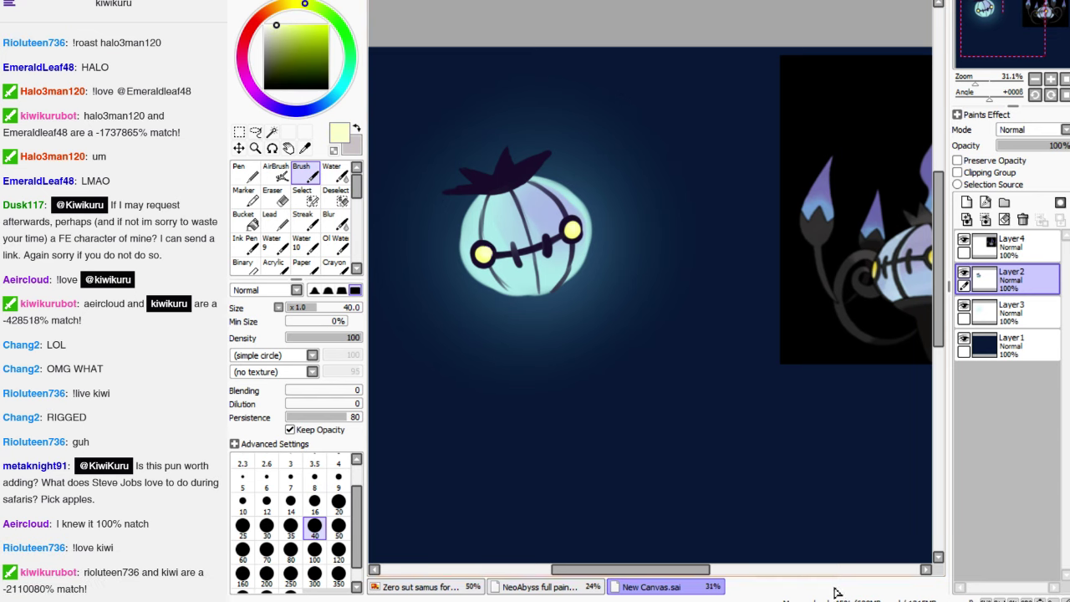
# Outline both sides of the globe with thin, loose pale aqua strokes, using a size 14 brush
pyautogui.keyDown('alt'); pyautogui.click(625, 290); pyautogui.keyUp('alt')
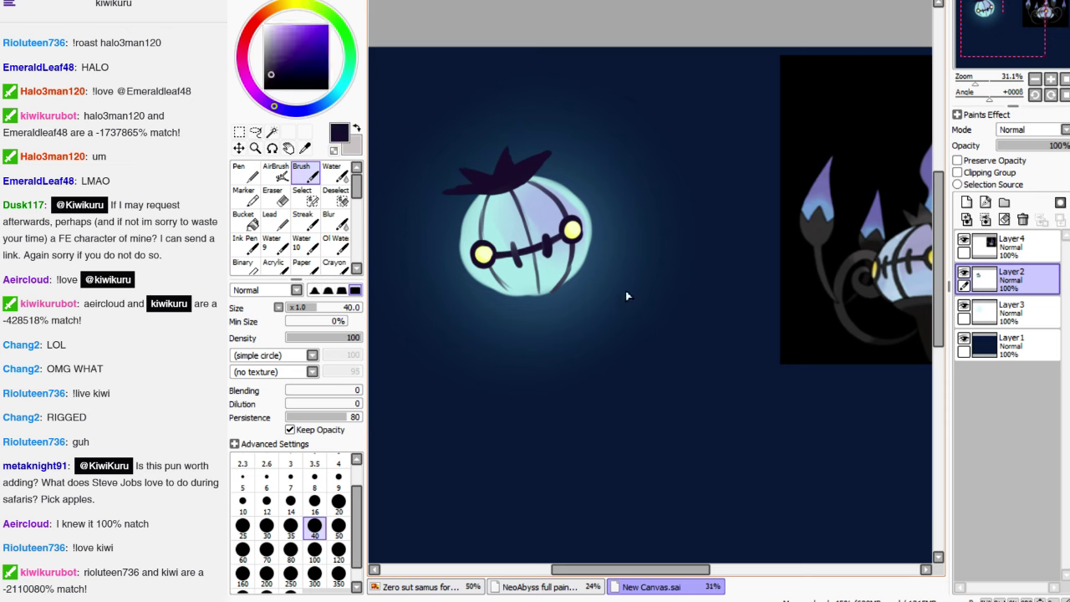
pyautogui.press('[')
pyautogui.press('[')
pyautogui.press('[')
pyautogui.press('[')
pyautogui.press('[')
pyautogui.press('[')
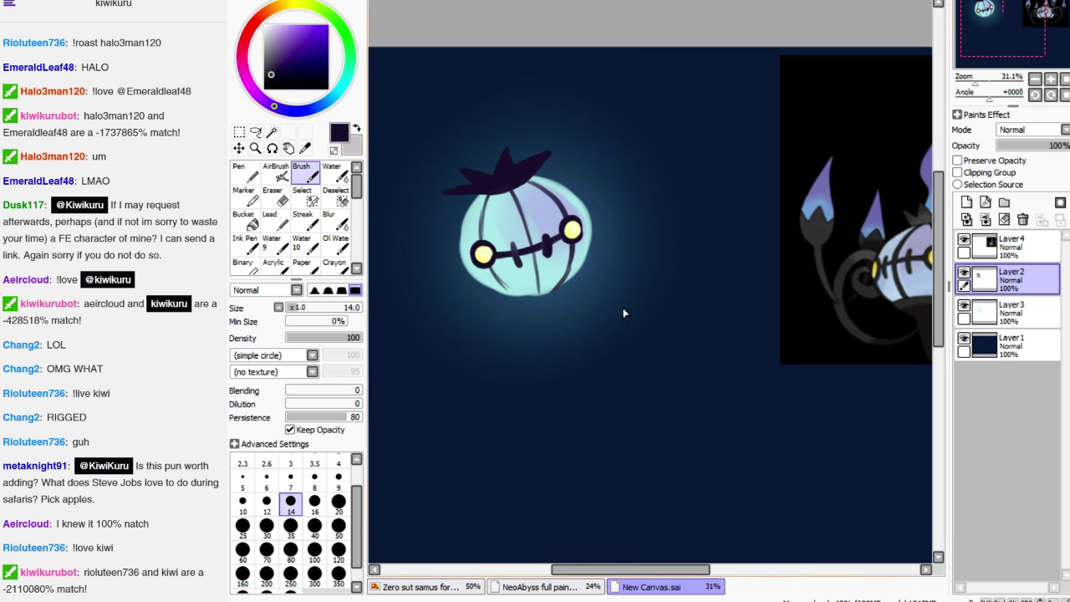
pyautogui.keyDown('alt'); pyautogui.click(510, 251); pyautogui.keyUp('alt')
pyautogui.moveTo(458, 199); pyautogui.dragTo(473, 288)
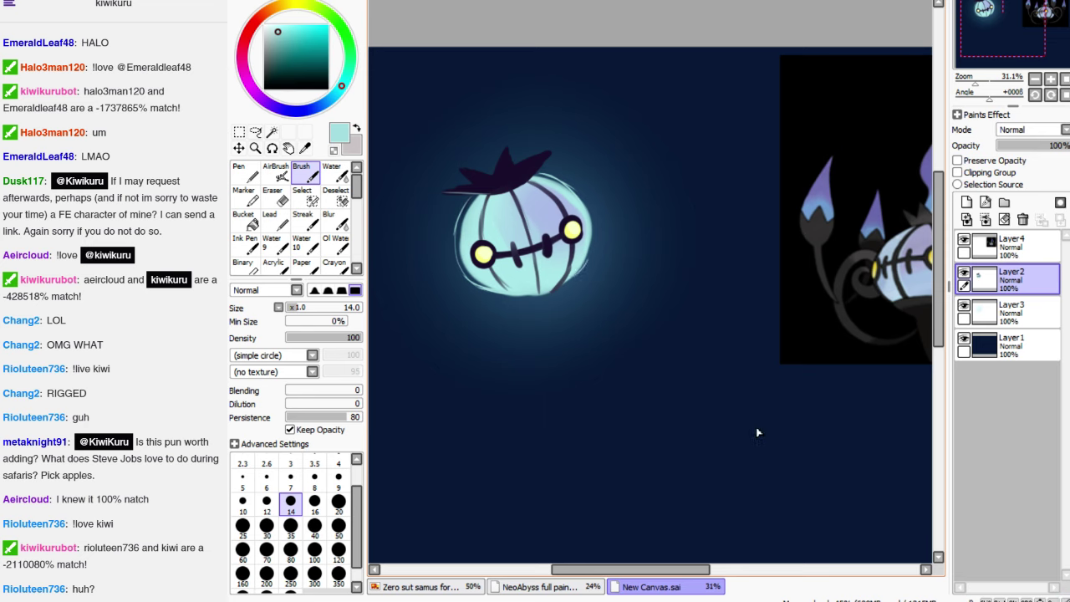
pyautogui.moveTo(577, 274)
pyautogui.mouseDown()
pyautogui.moveTo(593, 219)
pyautogui.moveTo(596, 252)
pyautogui.mouseUp()
# Paint a dark purple rim along the globe's bottom and a pointed cone hanging beneath it, using brush size 30 for the cone
pyautogui.hscroll(3, 650, 305)
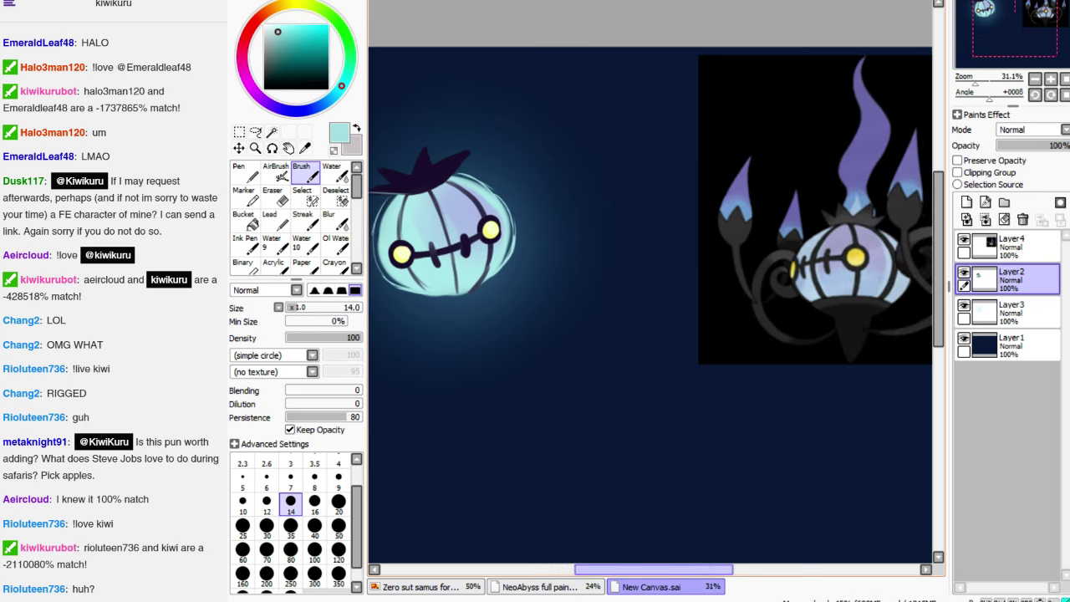
pyautogui.hscroll(-4, 650, 305)
pyautogui.hscroll(2, 650, 305)
pyautogui.keyDown('alt'); pyautogui.click(645, 292); pyautogui.keyUp('alt')
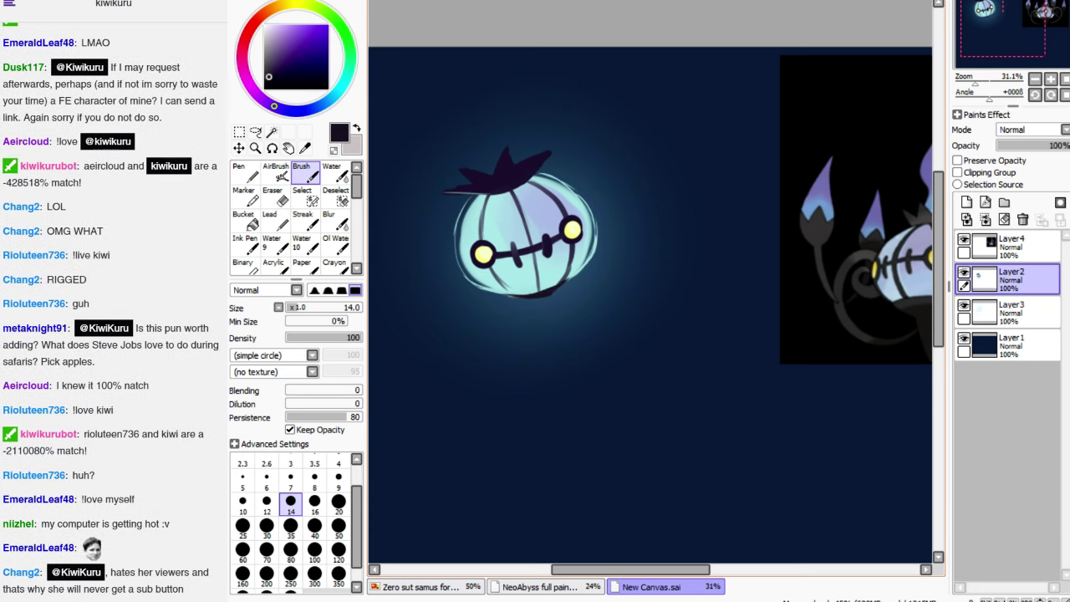
pyautogui.hscroll(2, 650, 301)
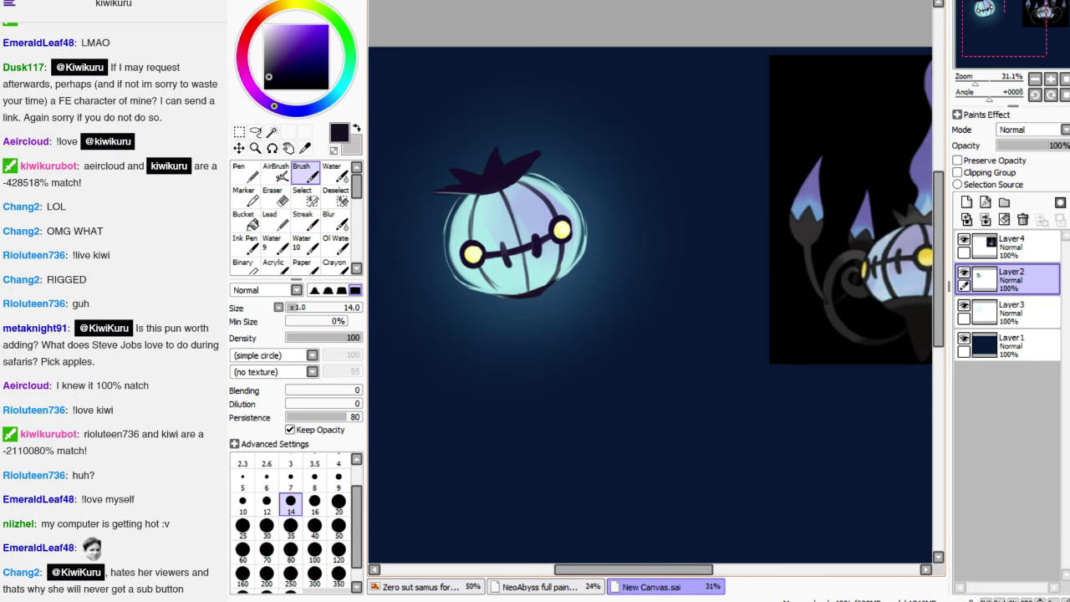
pyautogui.moveTo(513, 301)
pyautogui.mouseDown()
pyautogui.moveTo(529, 342)
pyautogui.moveTo(525, 319)
pyautogui.mouseUp()
pyautogui.click(266, 525)
pyautogui.moveTo(518, 301)
pyautogui.mouseDown()
pyautogui.moveTo(533, 303)
pyautogui.moveTo(528, 336)
pyautogui.mouseUp()
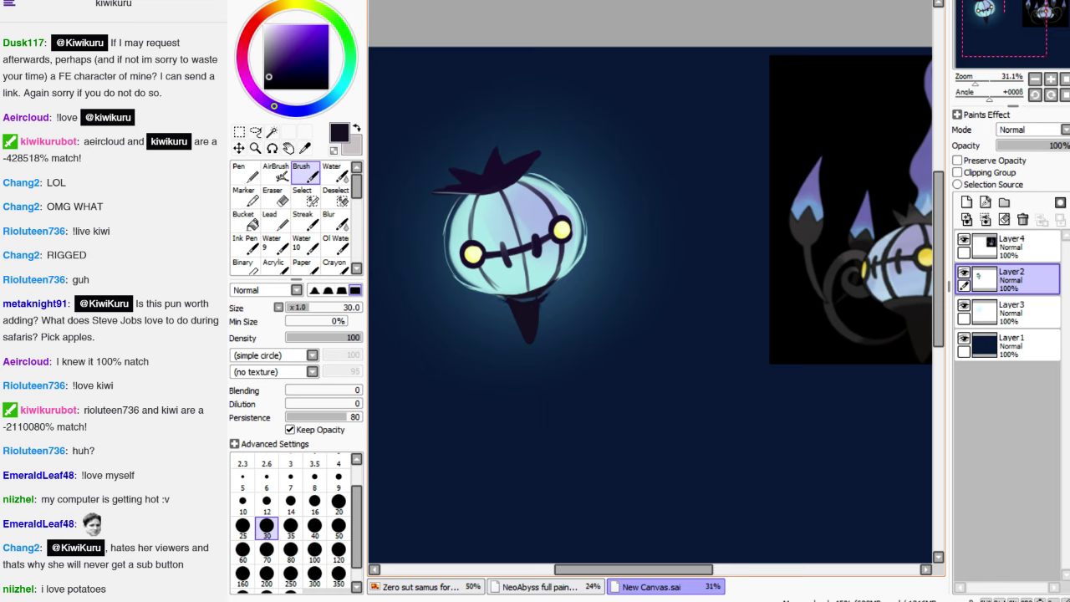
# Shade the crown's leaves and the cone under the globe with dark teal highlights sampled from the painting
pyautogui.keyDown('alt'); pyautogui.click(390, 178); pyautogui.keyUp('alt')
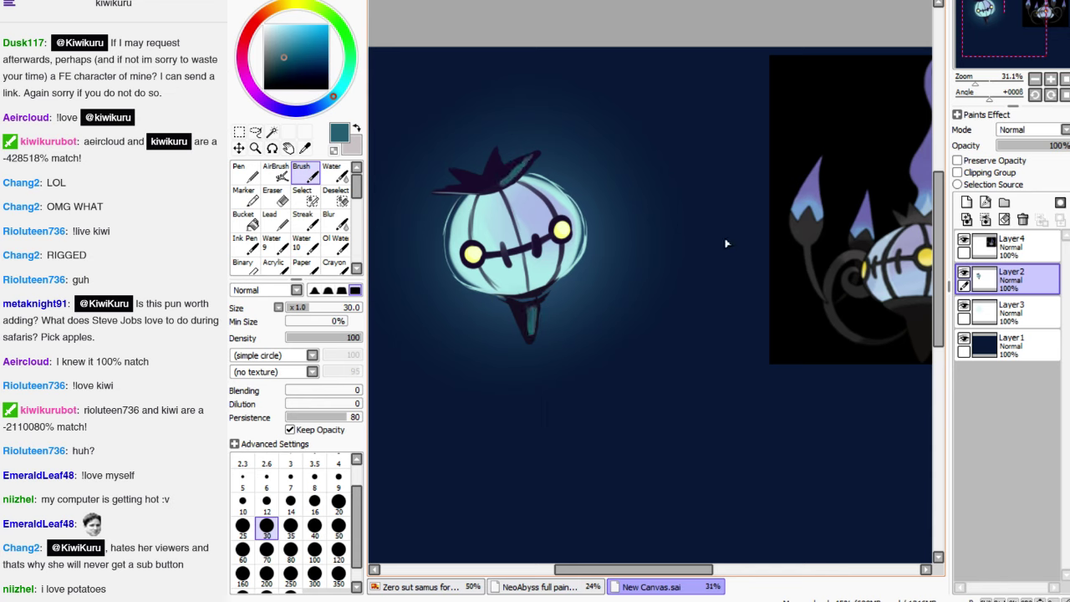
pyautogui.hscroll(3, 650, 305)
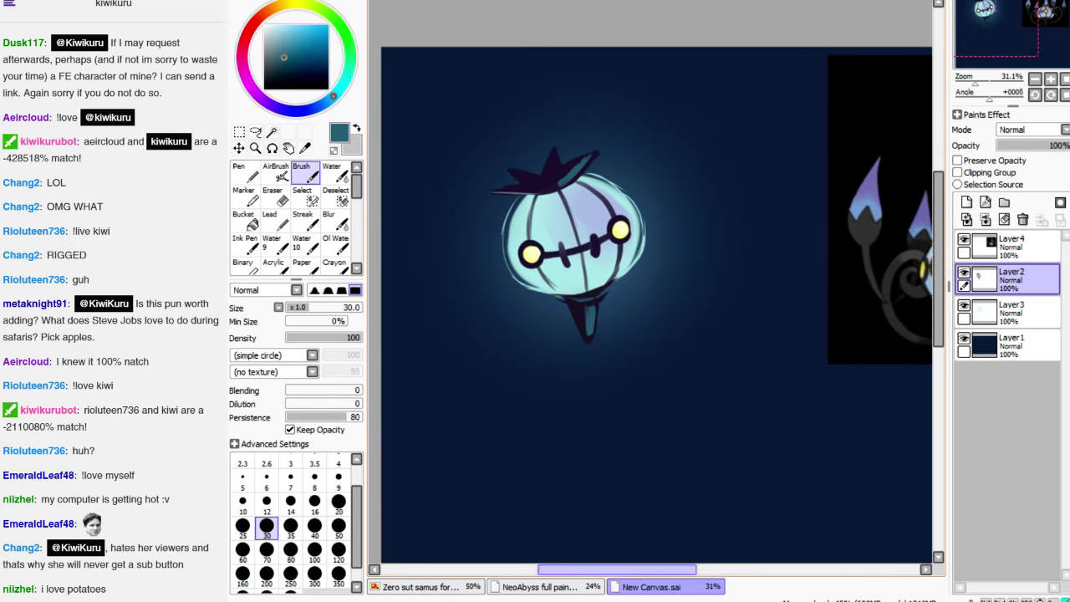
pyautogui.hscroll(-5, 650, 305)
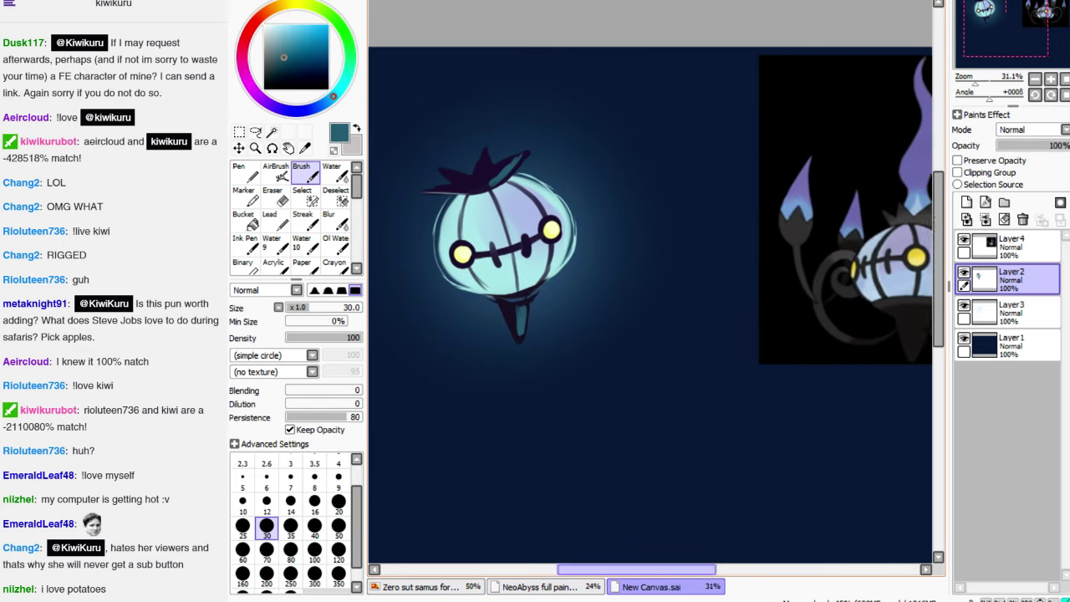
pyautogui.hscroll(3, 650, 305)
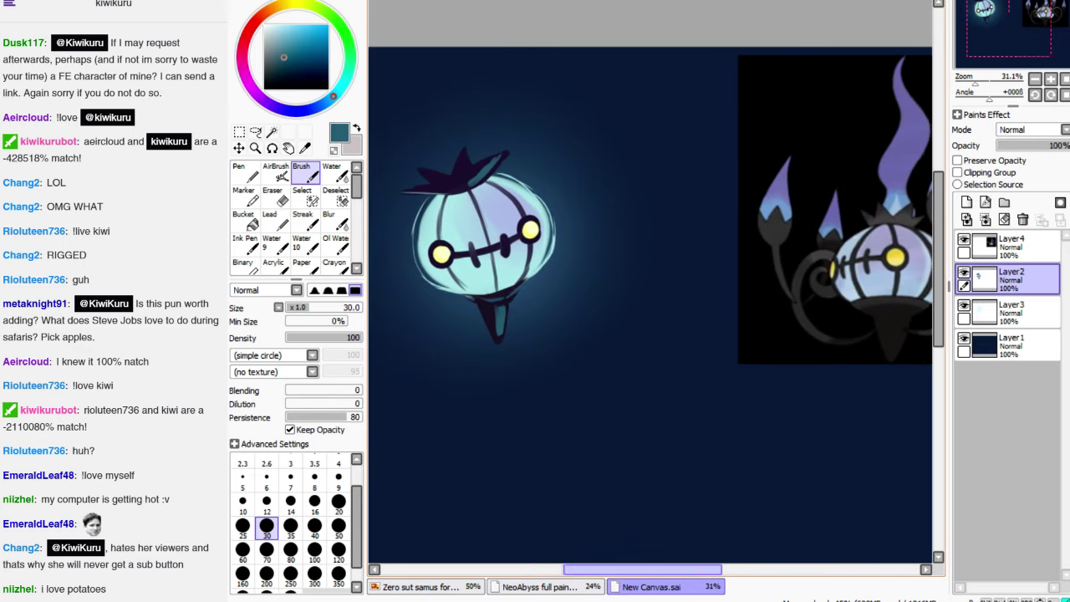
pyautogui.hscroll(-2, 650, 305)
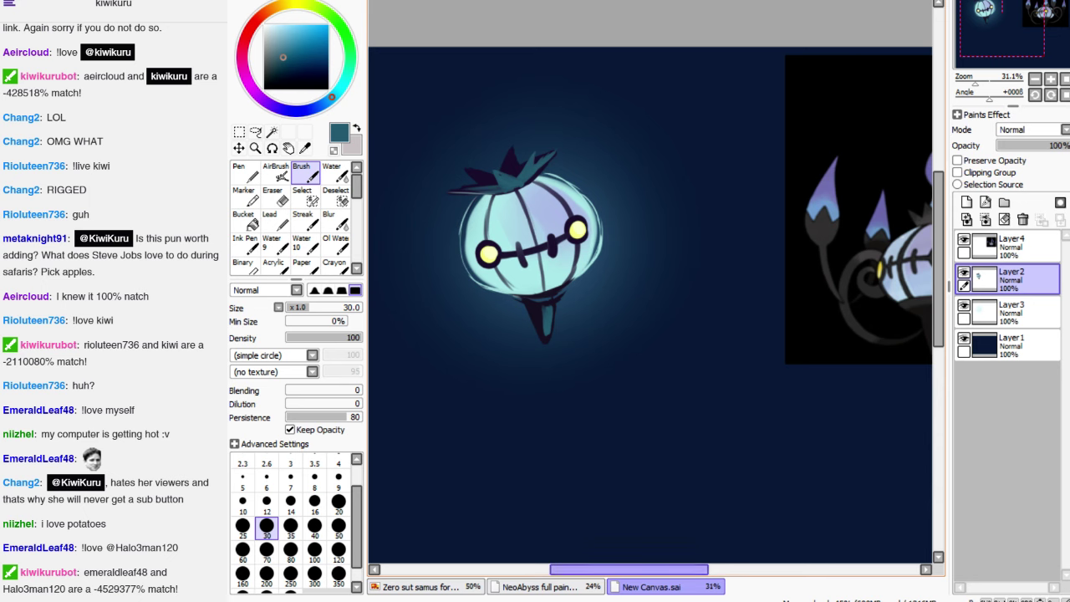
pyautogui.hscroll(-2, 651, 305)
pyautogui.hscroll(1, 728, 484)
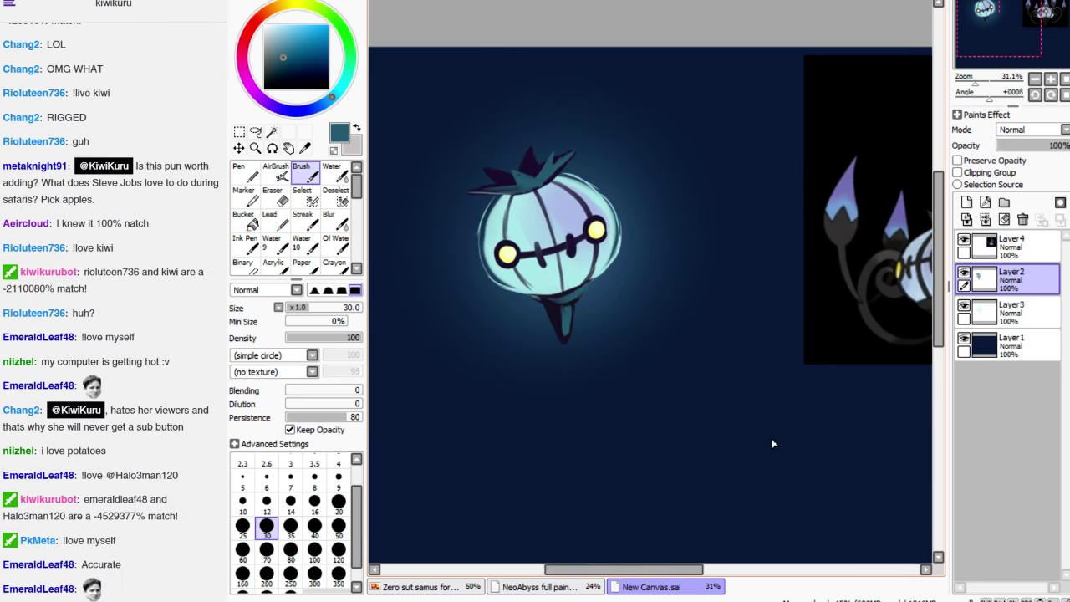
pyautogui.keyDown('alt'); pyautogui.click(726, 500); pyautogui.keyUp('alt')
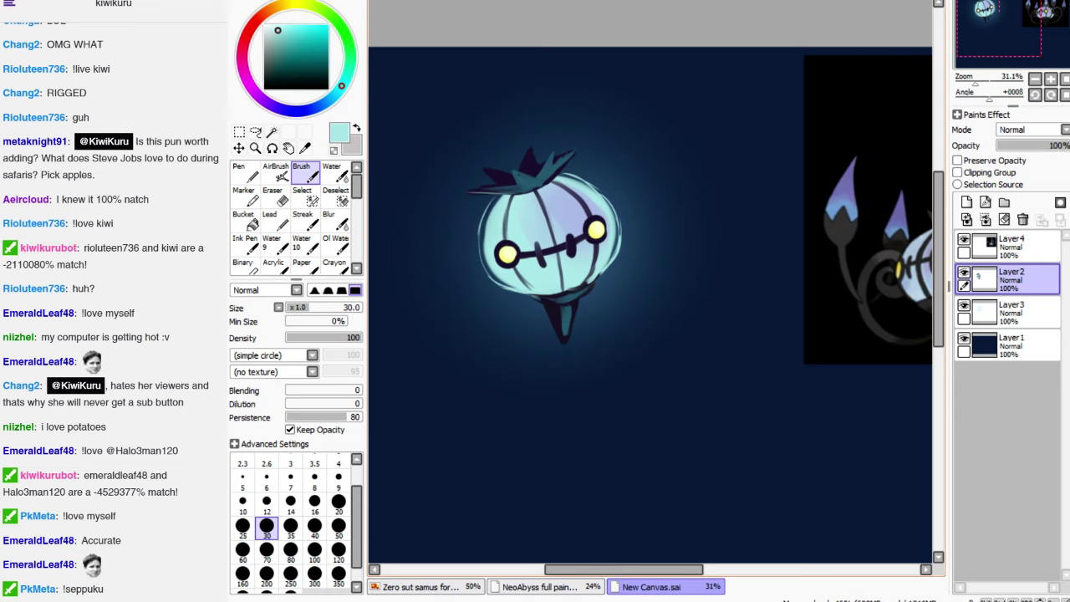
pyautogui.rightClick(668, 300)
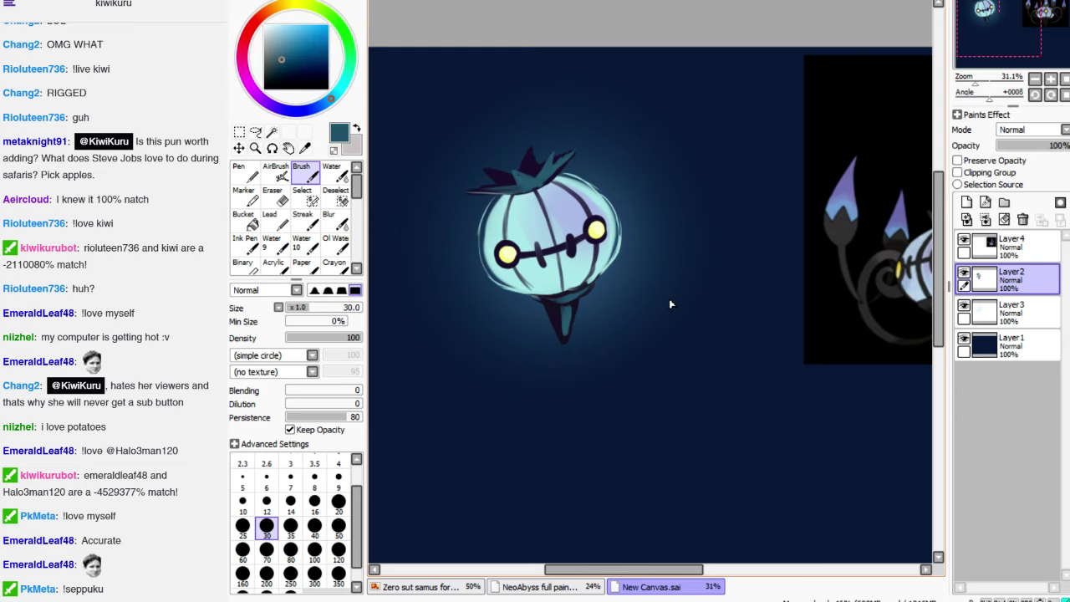
# Sample the dark purple from the painting and set the brush size to 49
pyautogui.moveTo(623, 569)
pyautogui.mouseDown()
pyautogui.moveTo(670, 570)
pyautogui.moveTo(606, 569)
pyautogui.mouseUp()
pyautogui.rightClick(796, 500)
pyautogui.moveTo(645, 434); pyautogui.dragTo(377, 488)
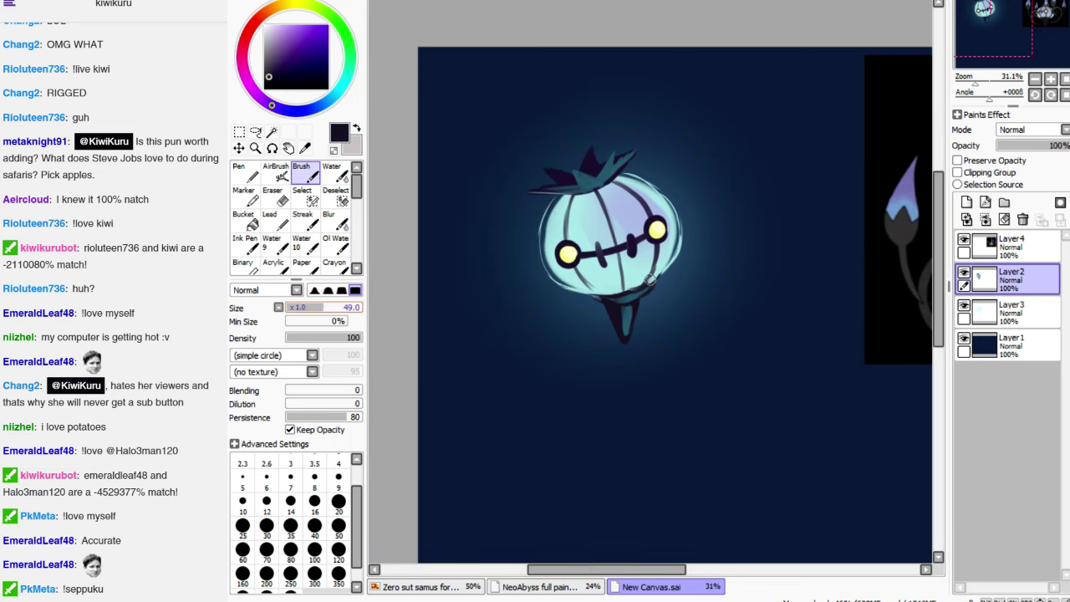
pyautogui.moveTo(668, 569)
pyautogui.mouseDown()
pyautogui.moveTo(748, 569)
pyautogui.moveTo(661, 569)
pyautogui.mouseUp()
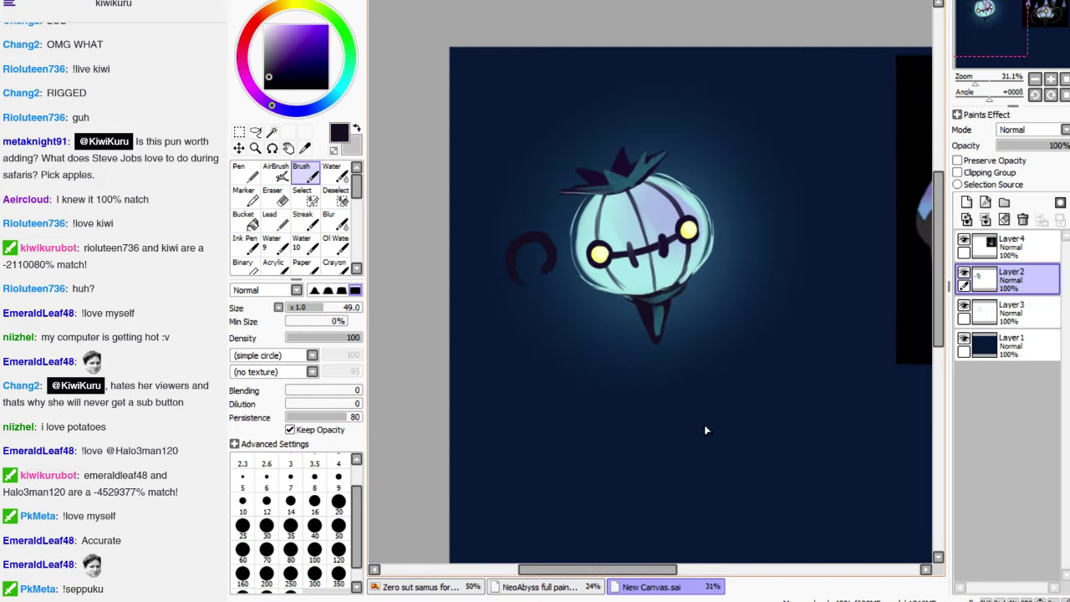
pyautogui.moveTo(528, 292); pyautogui.dragTo(572, 301)
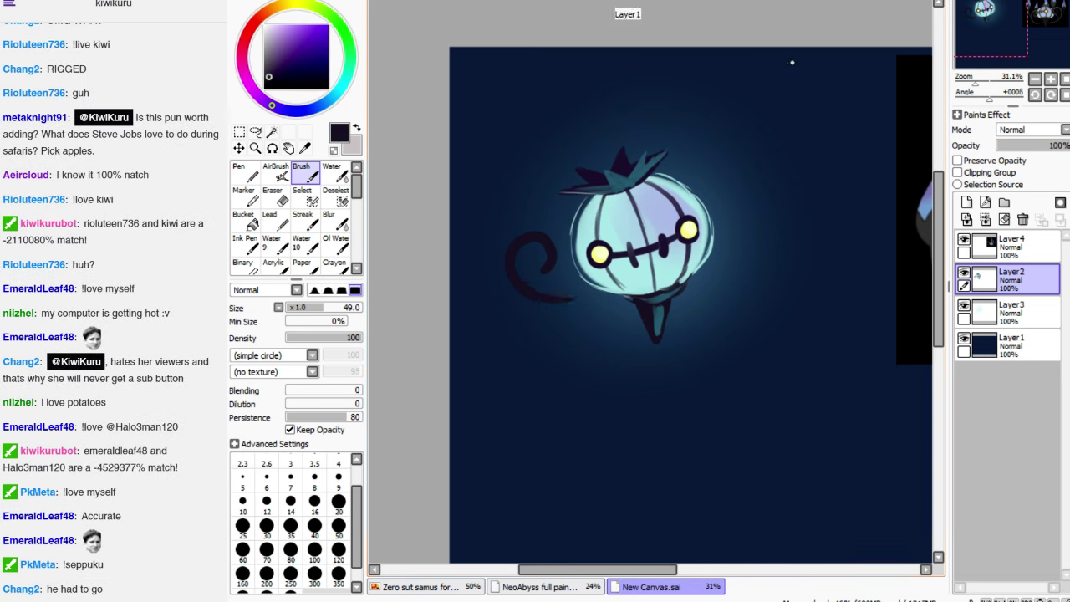
pyautogui.hotkey('ctrl', 'z')
pyautogui.hotkey('ctrl', 'z')
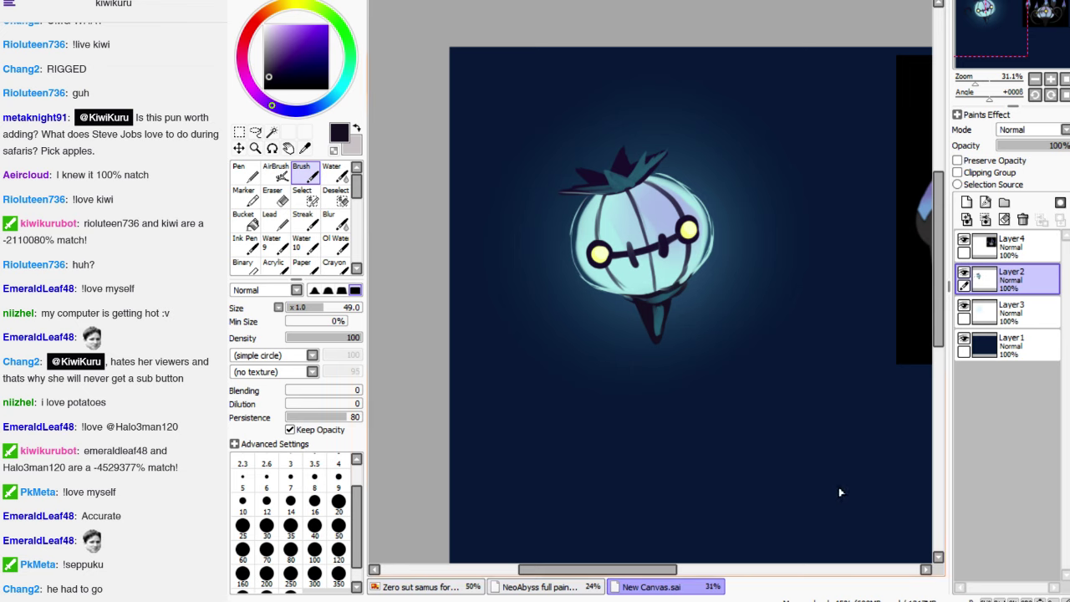
# Paint a thick dark purple arm sweeping from the cone out to the globe's left and curling into a spiral
pyautogui.keyDown('alt'); pyautogui.click(782, 301); pyautogui.keyUp('alt')
pyautogui.hotkey('ctrl', 'y')
pyautogui.hotkey('ctrl', 'y')
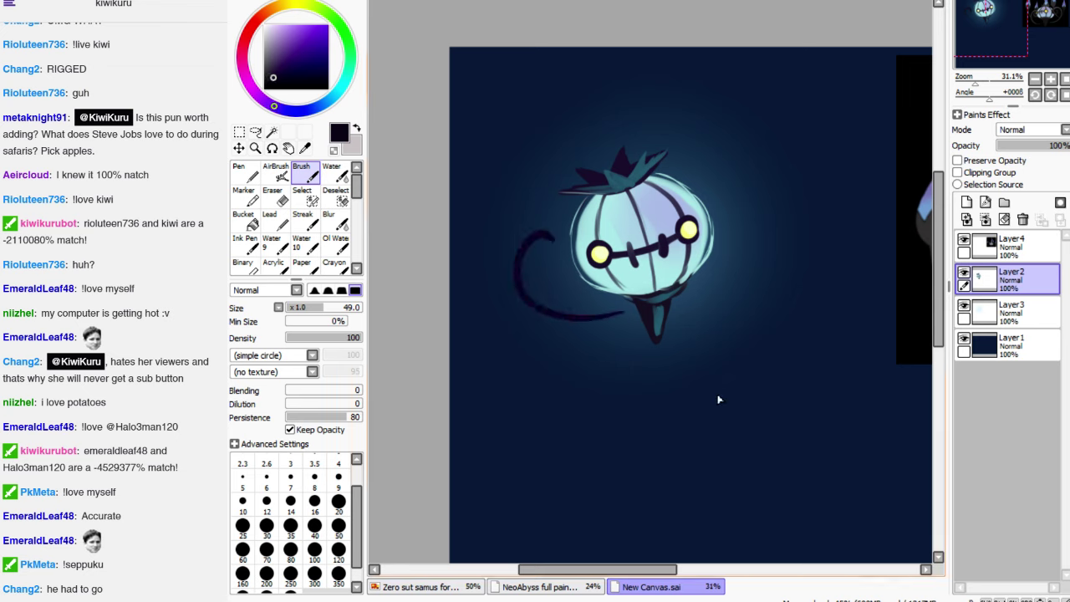
pyautogui.hotkey('ctrl', 'y')
pyautogui.hotkey('ctrl', 'y')
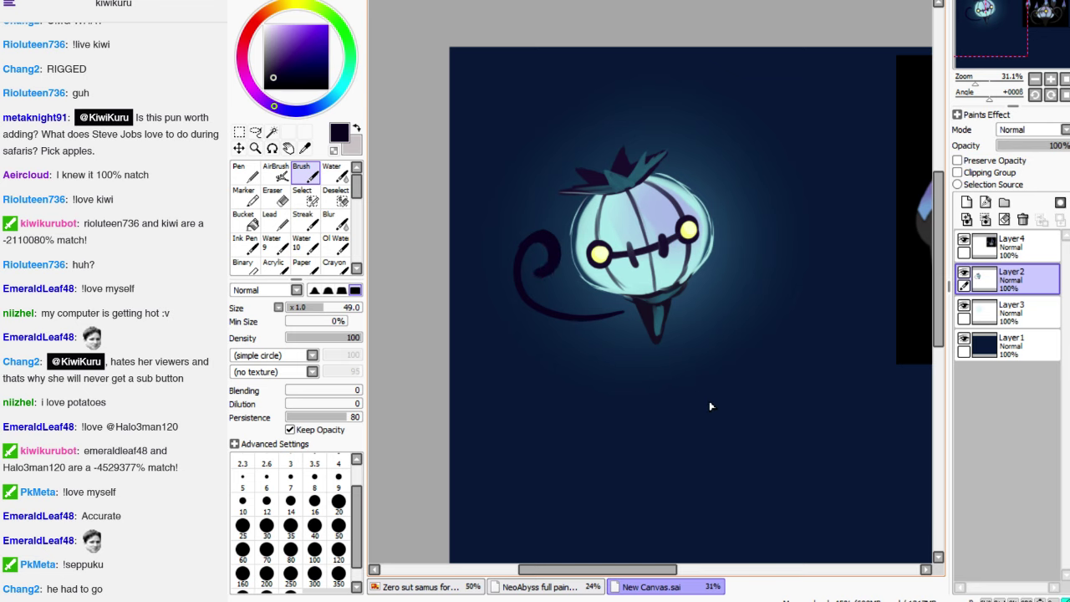
pyautogui.hotkey('ctrl', 'y')
pyautogui.hotkey('ctrl', 'y')
pyautogui.hotkey('ctrl', 'y')
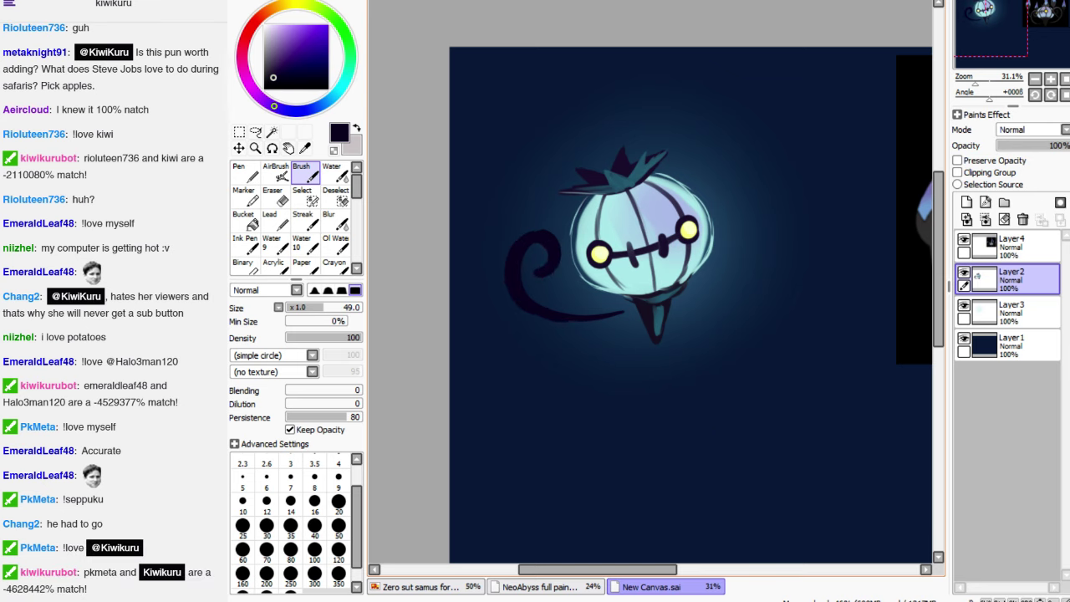
# Paint a matching thick dark purple arm on the globe's right side, curling inward at its upper end
pyautogui.hotkey('ctrl', 'y')
pyautogui.hotkey('ctrl', 'y')
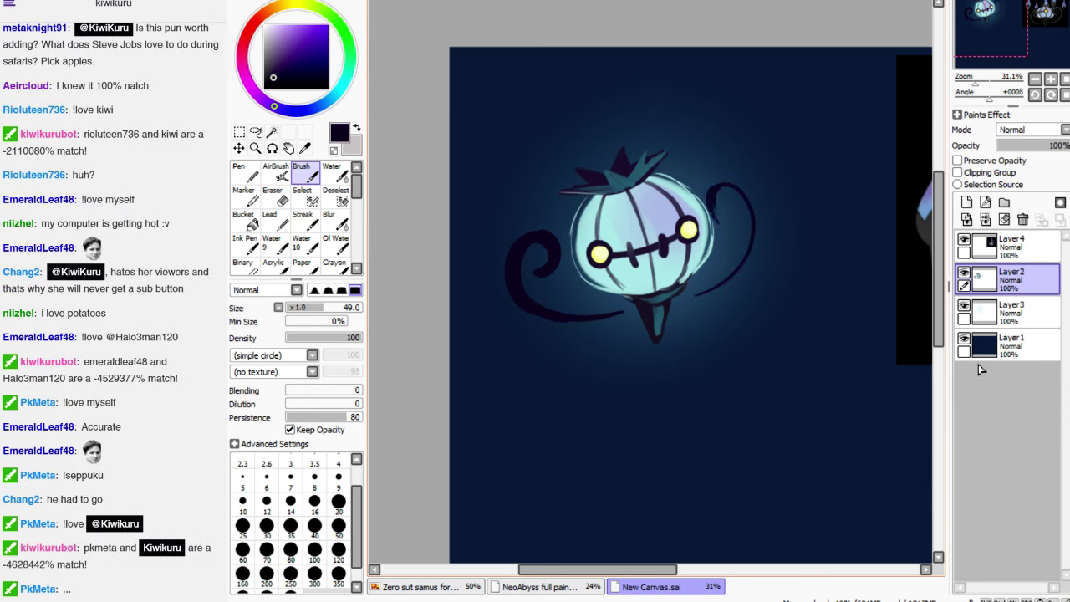
pyautogui.hotkey('ctrl', 'y')
pyautogui.hotkey('ctrl', 'y')
pyautogui.hotkey('ctrl', 'y')
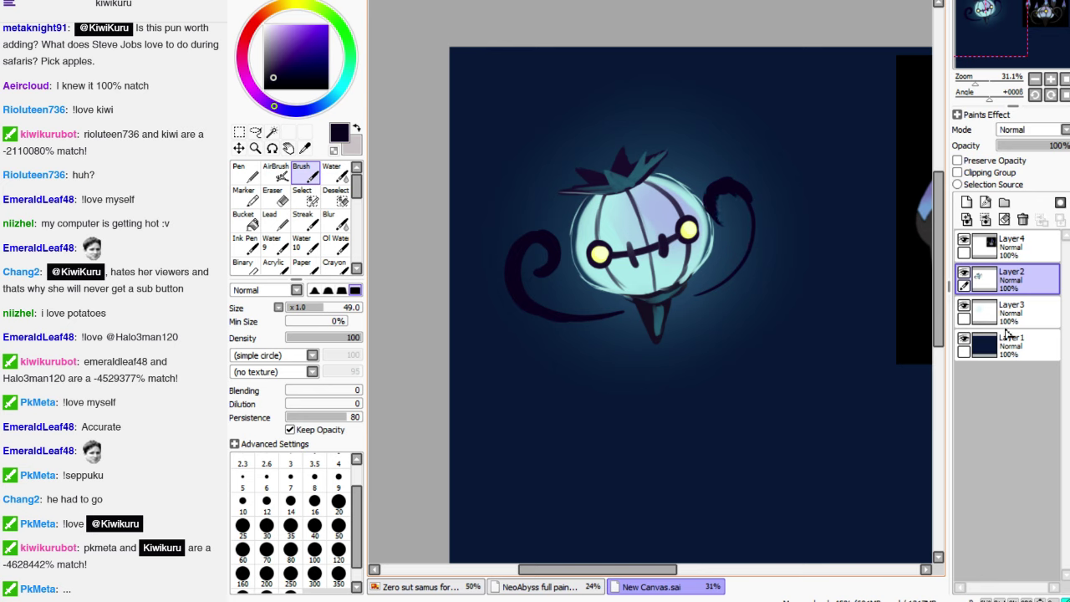
pyautogui.hotkey('ctrl', 'y')
pyautogui.hotkey('ctrl', 'y')
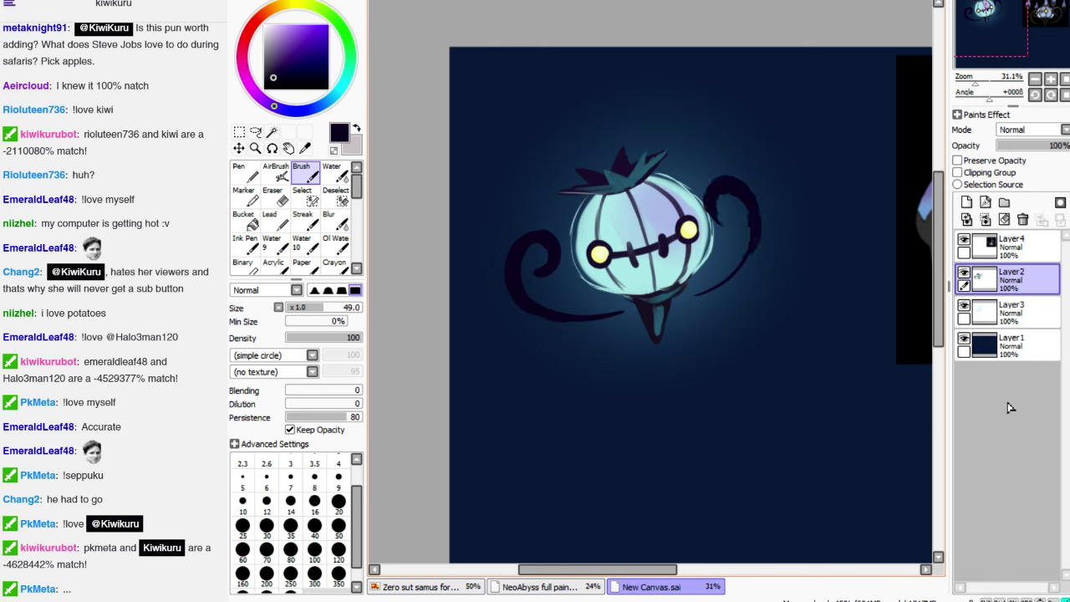
pyautogui.hotkey('ctrl', 'y')
pyautogui.hotkey('ctrl', 'y')
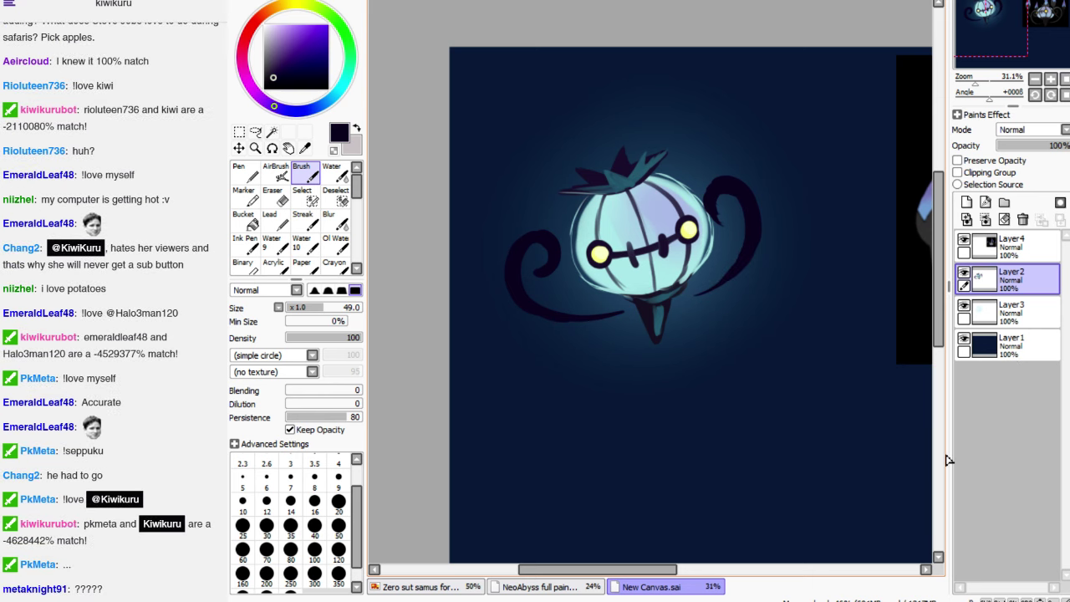
pyautogui.hotkey('ctrl', 'y')
# Following the reference, paint a thin dark branch outside the right arm that ends in a pointed candle cup
pyautogui.hscroll(3, 650, 304)
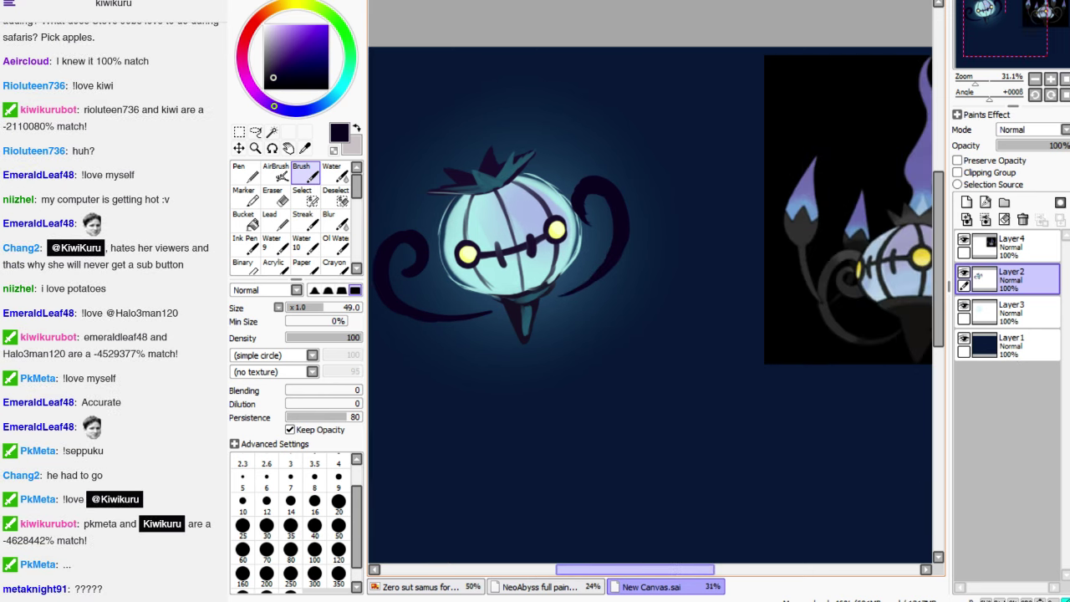
pyautogui.hscroll(-3, 650, 304)
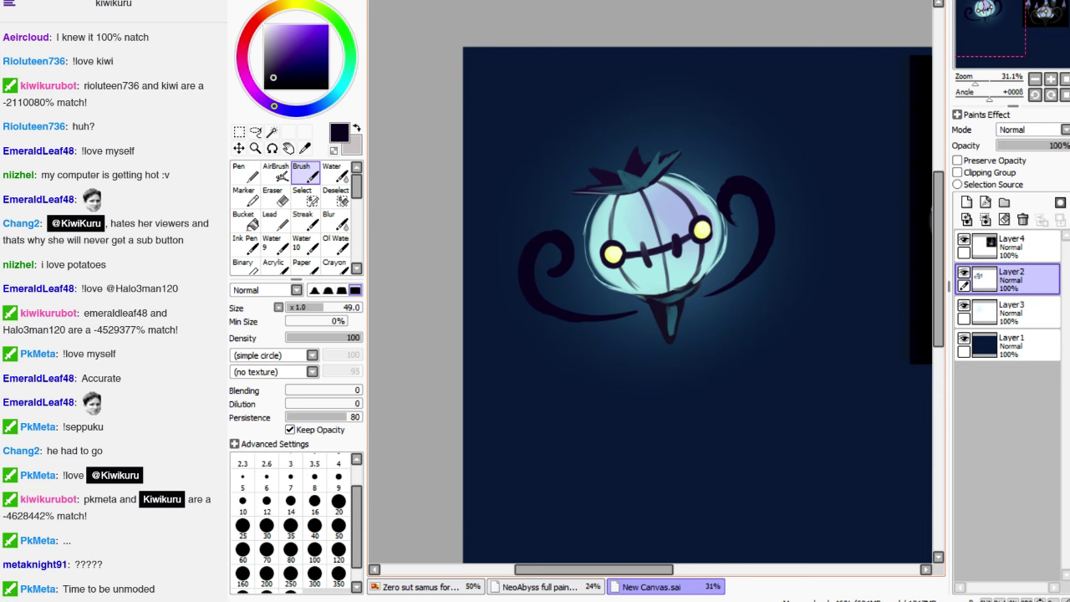
pyautogui.hscroll(10, 650, 304)
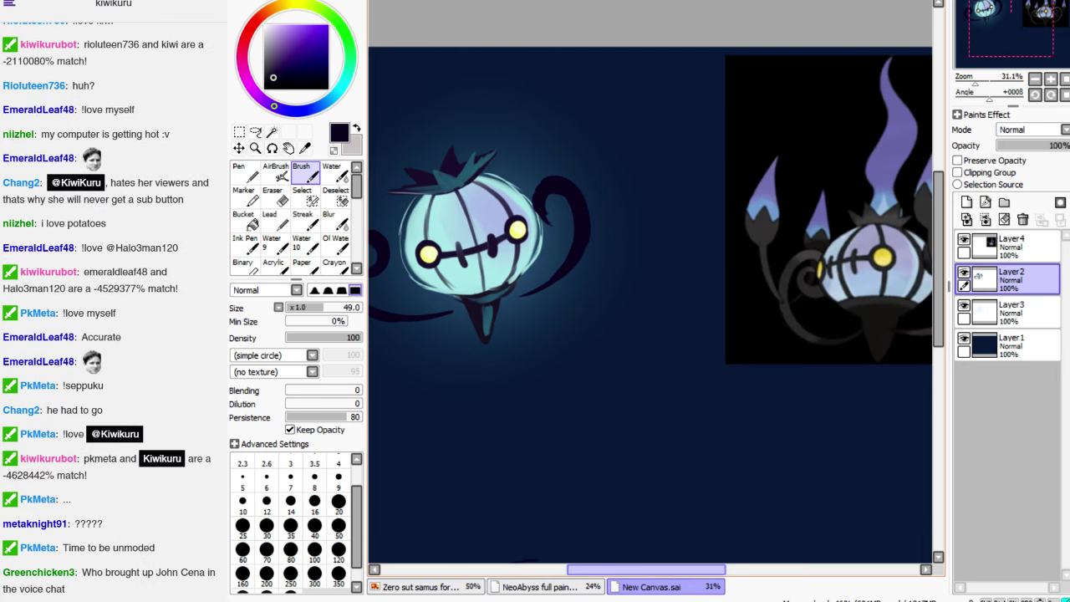
pyautogui.hscroll(-9, 650, 304)
pyautogui.hscroll(8, 650, 304)
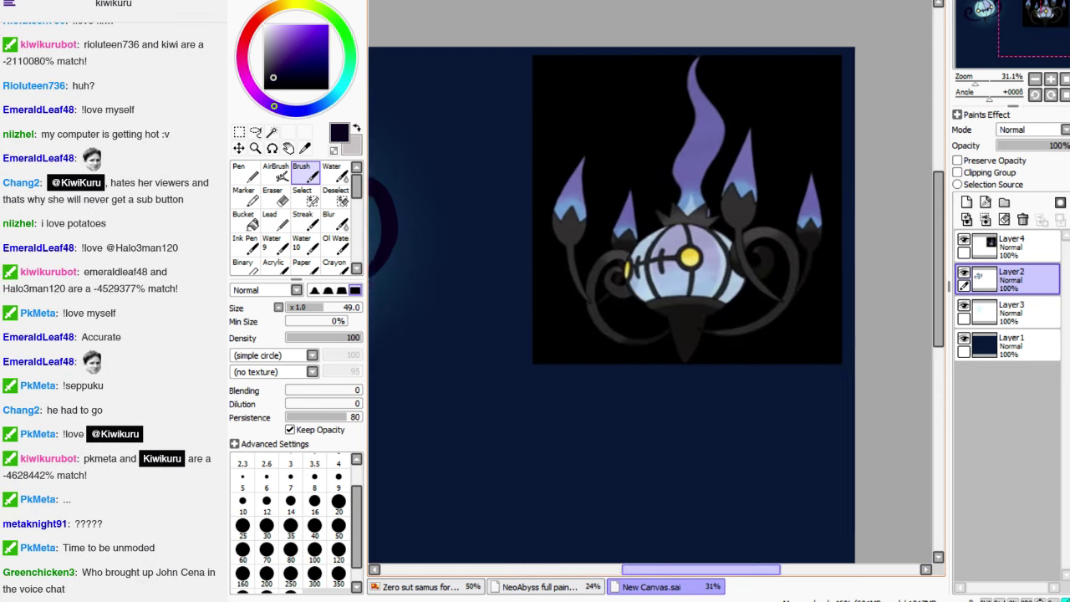
pyautogui.hscroll(-5, 650, 304)
pyautogui.hscroll(-5, 820, 317)
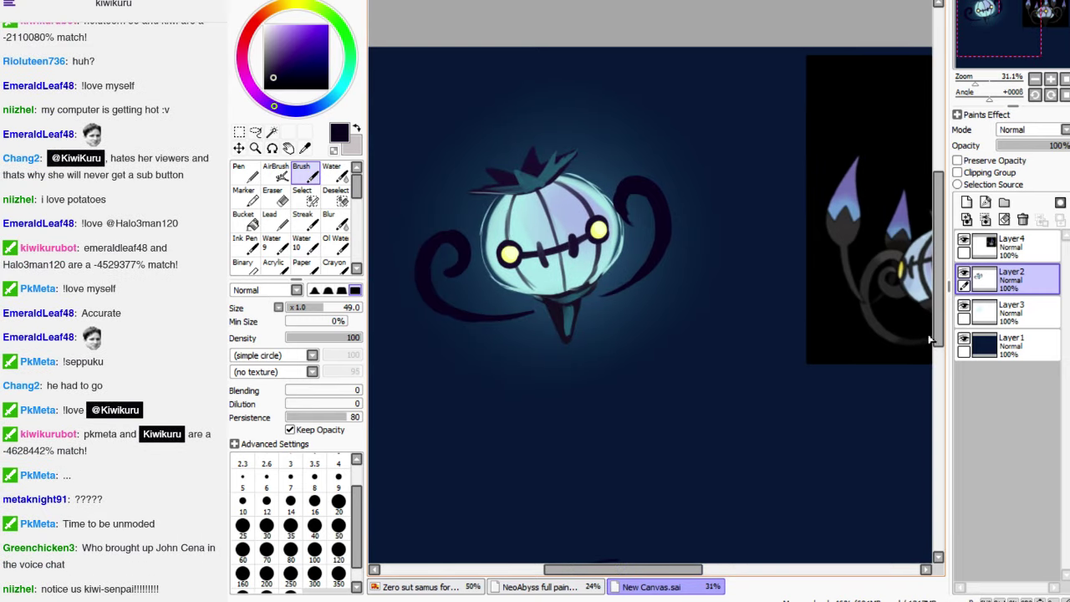
pyautogui.moveTo(700, 203); pyautogui.dragTo(677, 241)
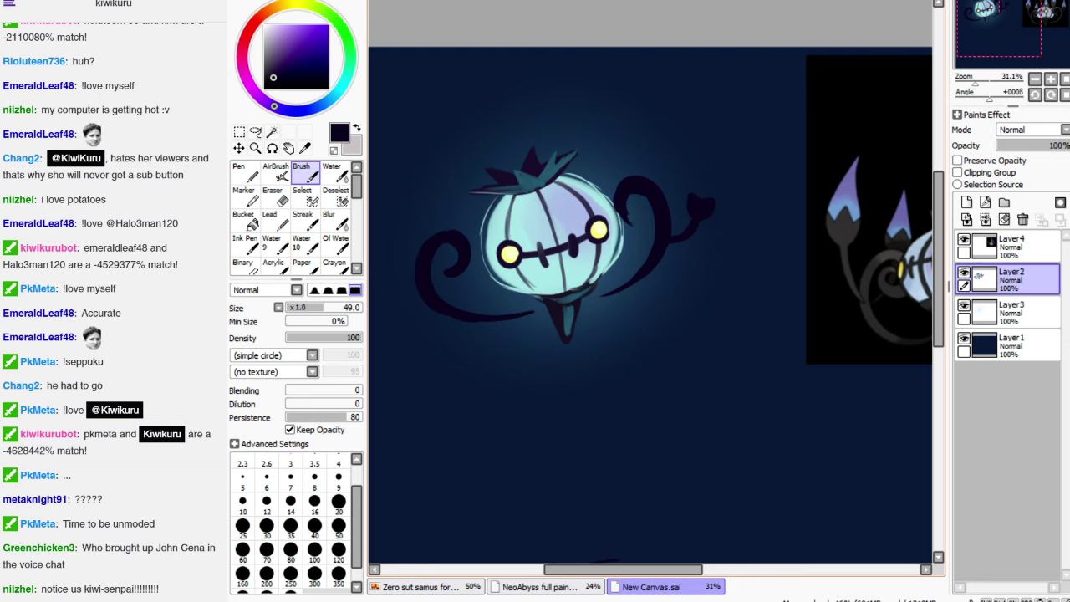
# Shade the outer right candle cup teal and paint a small dark purple cup on a stem above the right arm's curl
pyautogui.moveTo(623, 569)
pyautogui.mouseDown()
pyautogui.moveTo(698, 569)
pyautogui.moveTo(612, 569)
pyautogui.mouseUp()
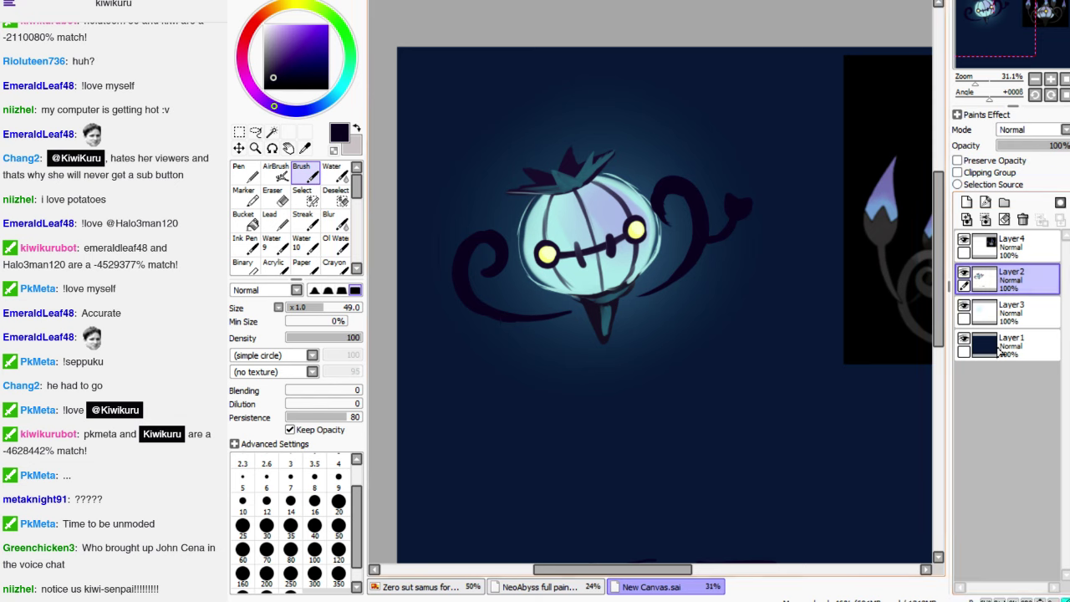
pyautogui.keyDown('alt'); pyautogui.click(765, 310); pyautogui.keyUp('alt')
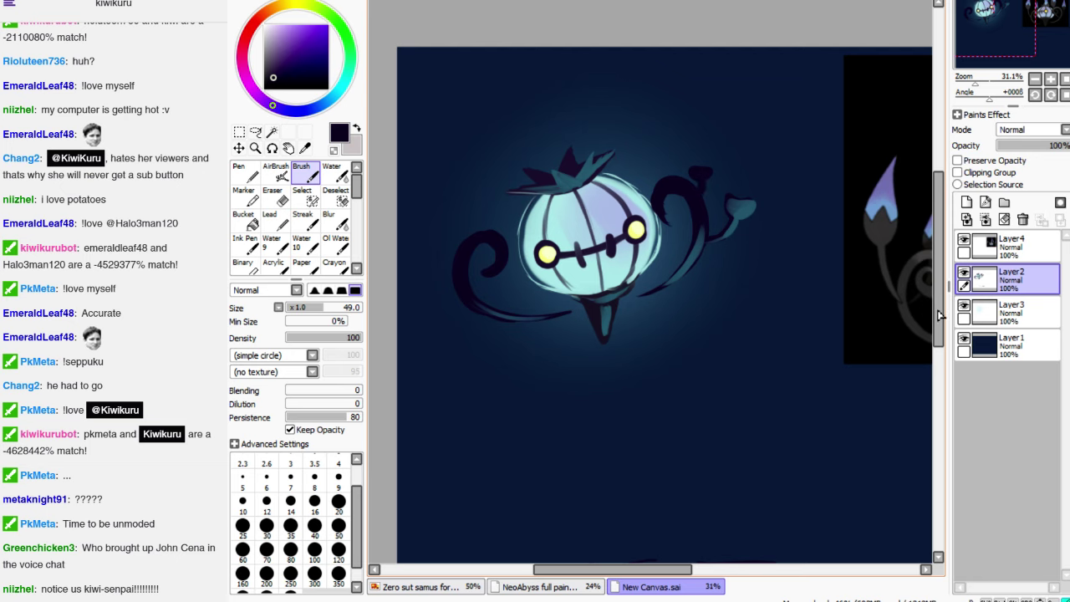
# Paint a thin dark branch with a teal-shaded candle cup outside the left arm, plus a dark cup on a stem above its curl
pyautogui.moveTo(613, 569)
pyautogui.mouseDown()
pyautogui.moveTo(727, 569)
pyautogui.moveTo(599, 569)
pyautogui.mouseUp()
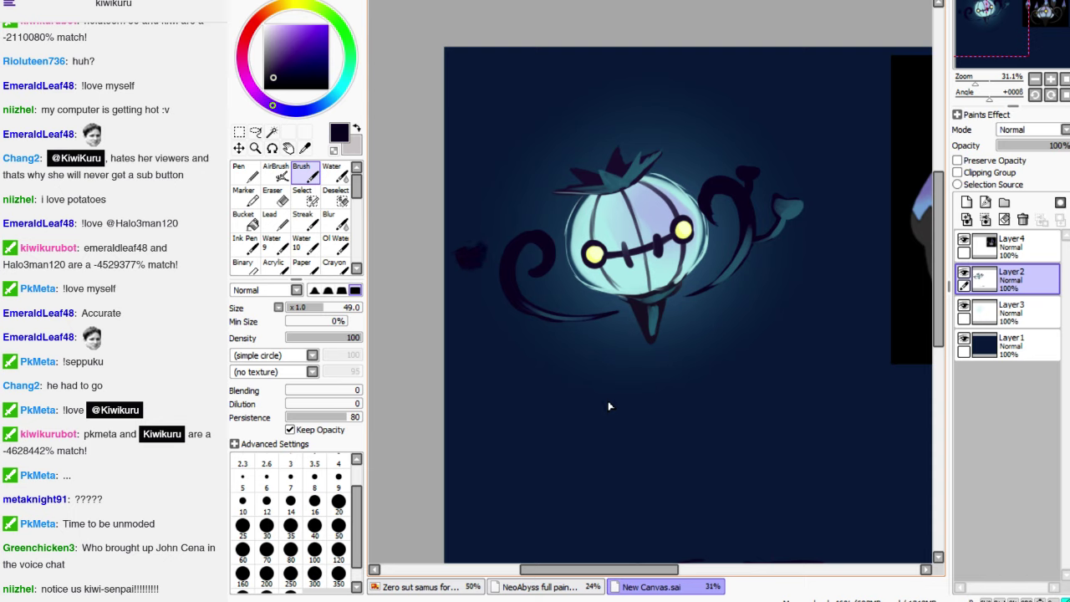
pyautogui.moveTo(476, 273); pyautogui.dragTo(501, 293)
pyautogui.keyDown('alt'); pyautogui.click(838, 491); pyautogui.keyUp('alt')
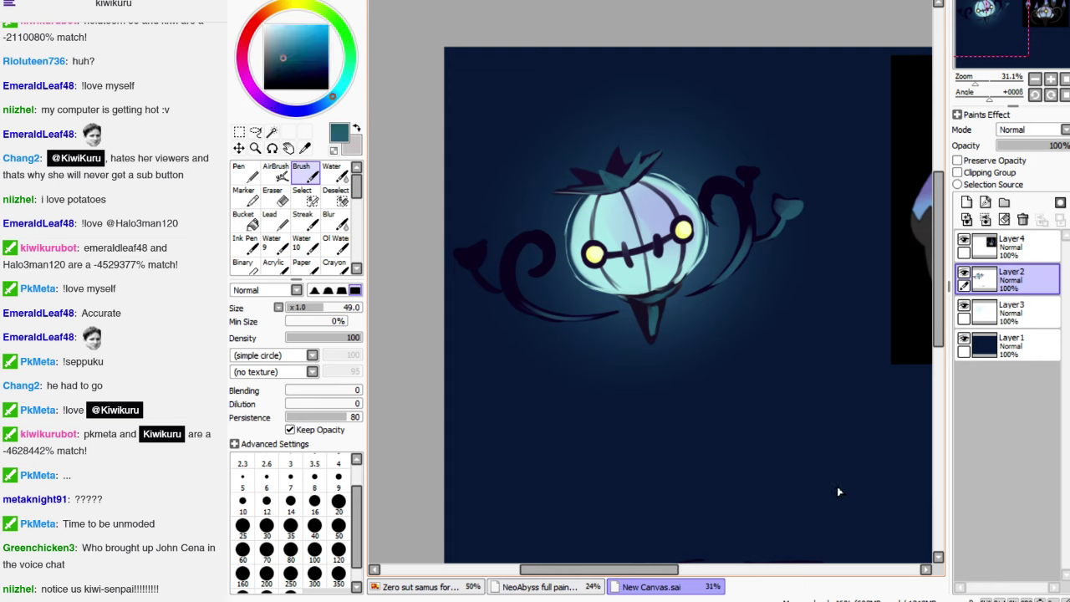
pyautogui.moveTo(478, 276)
pyautogui.mouseDown()
pyautogui.moveTo(508, 292)
pyautogui.moveTo(481, 248)
pyautogui.mouseUp()
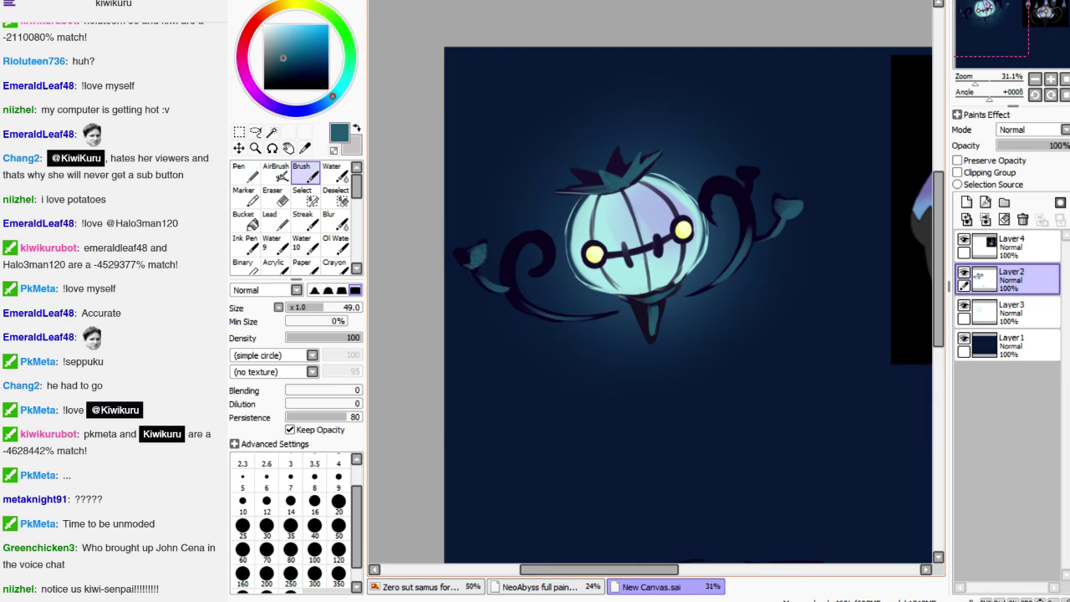
pyautogui.keyDown('alt'); pyautogui.click(676, 393); pyautogui.keyUp('alt')
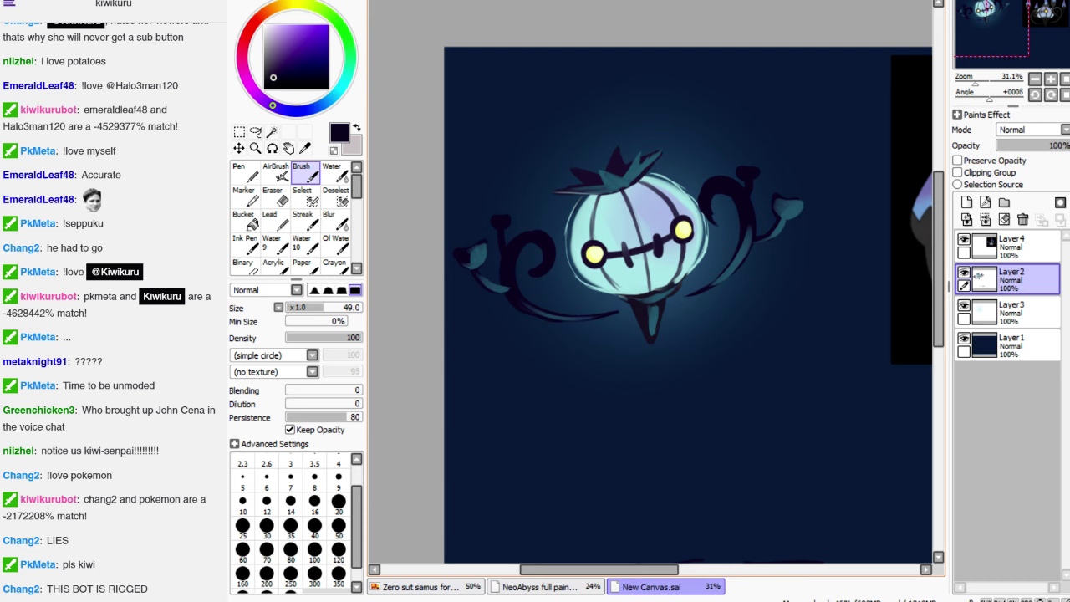
# Create two layer folders above Layer2 and move Layer2 and Layer3 into the Set1 folder
pyautogui.click(238, 148)
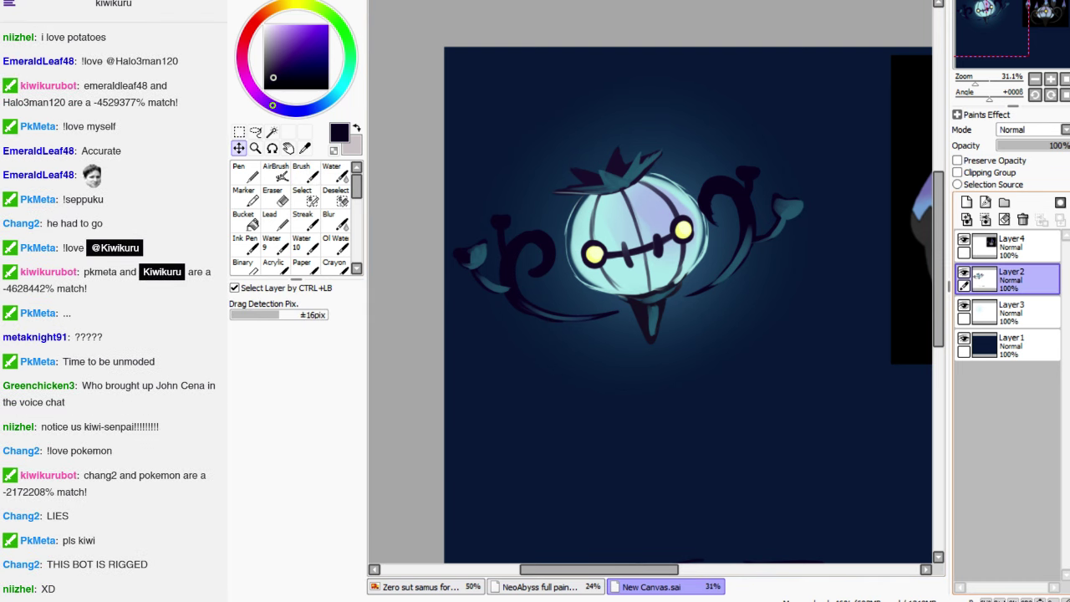
pyautogui.click(1003, 202)
pyautogui.click(1003, 202)
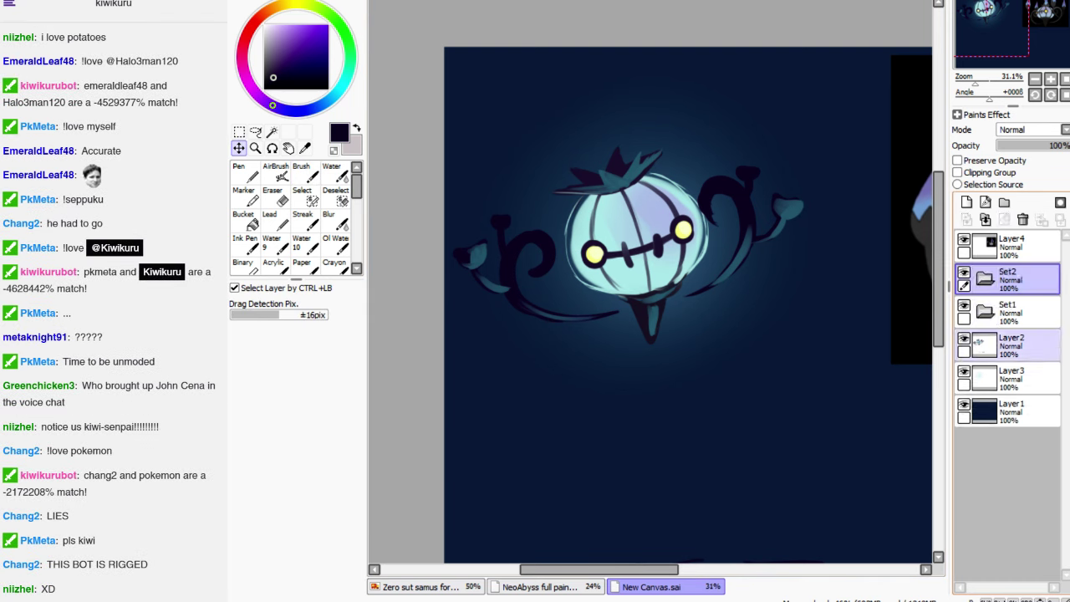
pyautogui.moveTo(1011, 343); pyautogui.dragTo(1011, 311)
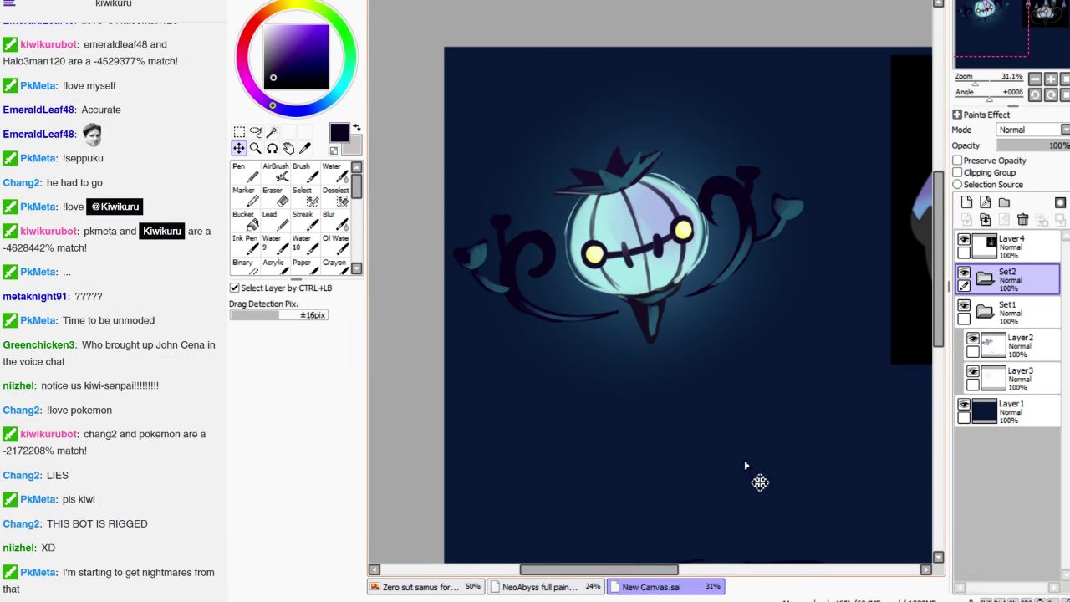
# Move the whole Set1 folder's artwork lower on the canvas to leave room above the character's head
pyautogui.click(1012, 311)
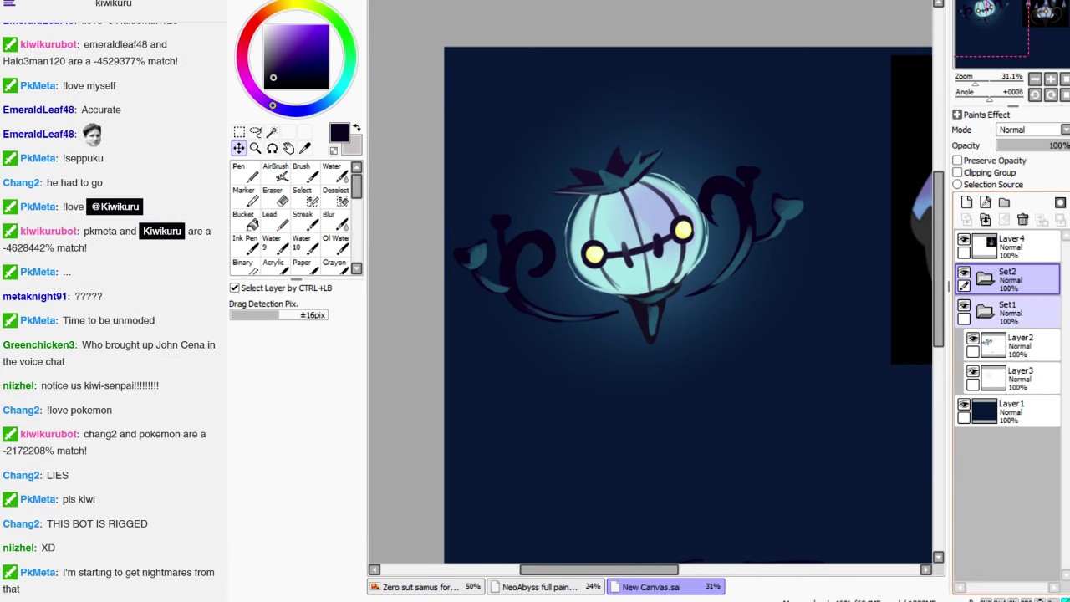
pyautogui.moveTo(808, 451)
pyautogui.mouseDown()
pyautogui.moveTo(889, 473)
pyautogui.moveTo(860, 471)
pyautogui.mouseUp()
pyautogui.hscroll(3, 860, 472)
pyautogui.moveTo(733, 484); pyautogui.dragTo(745, 509)
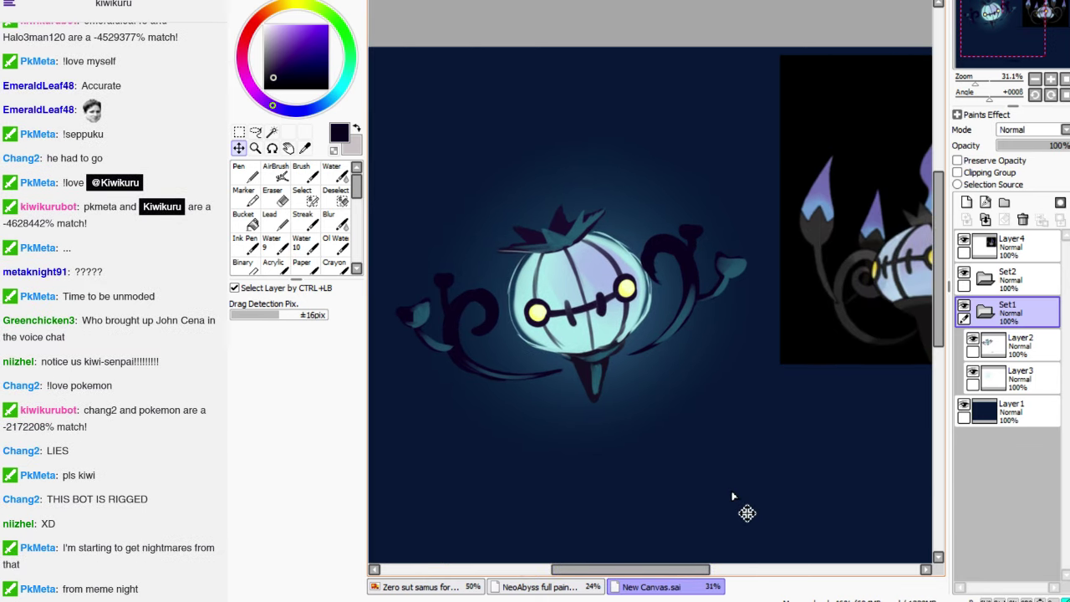
pyautogui.hscroll(-2, 650, 304)
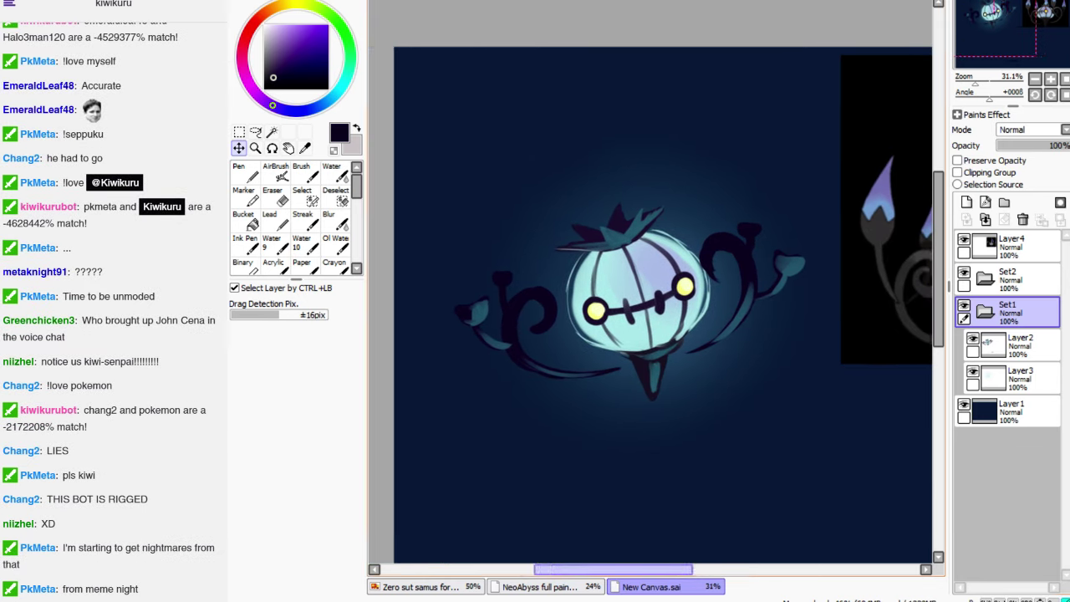
# Identify Layer2 by toggling its visibility and add a new empty layer above it inside Set1
pyautogui.click(1012, 378)
pyautogui.click(1015, 345)
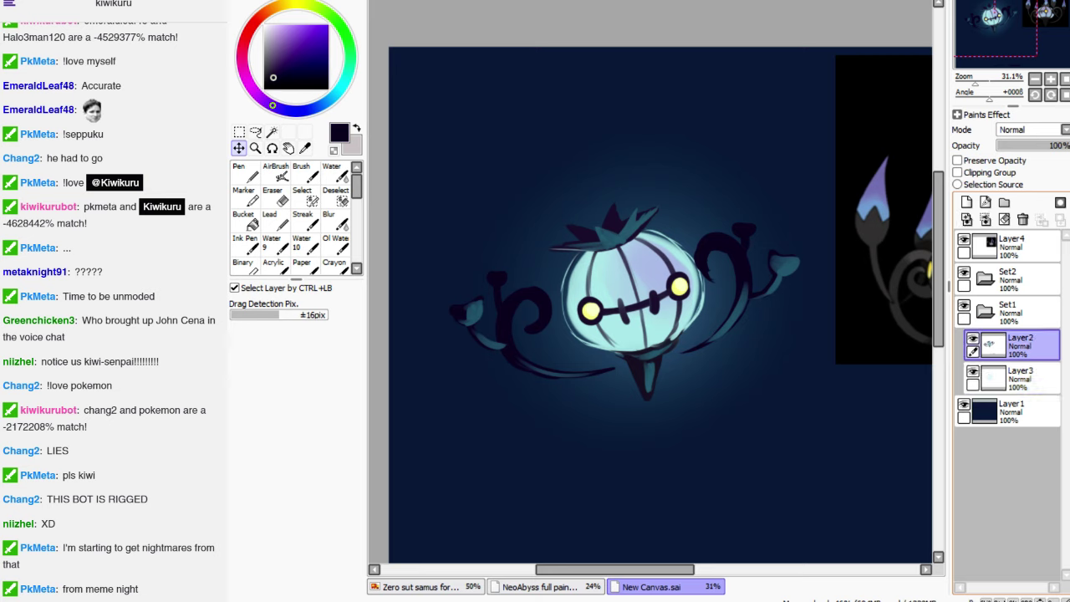
pyautogui.click(972, 338)
pyautogui.click(972, 338)
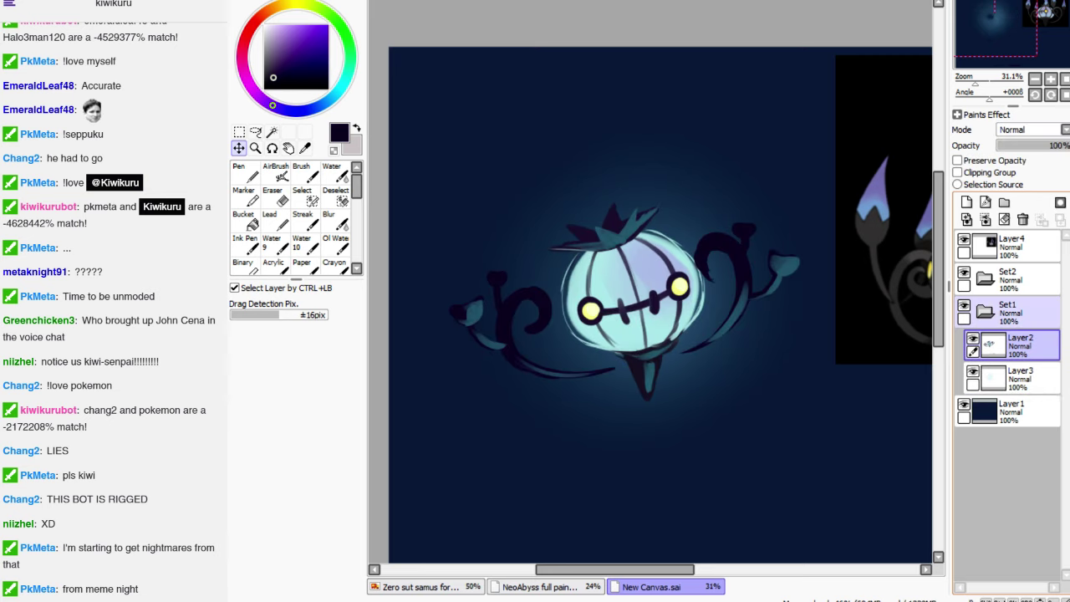
pyautogui.click(966, 202)
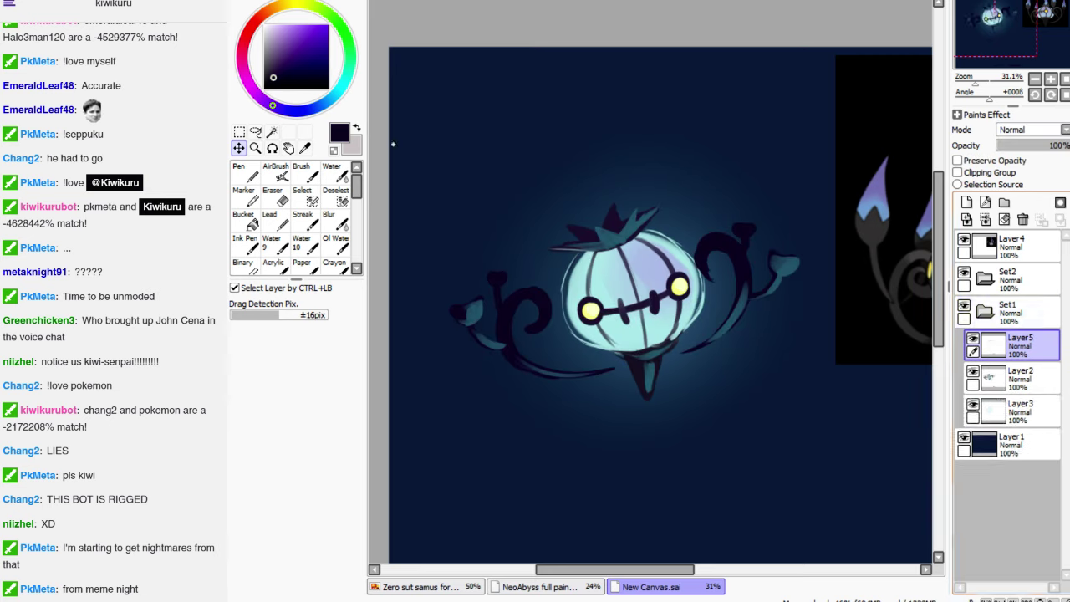
# Choose a bright cyan and set up the Water brush with size 100, density 80, blending 27 and dilution 62
pyautogui.click(343, 83)
pyautogui.scroll(-2, 660, 301)
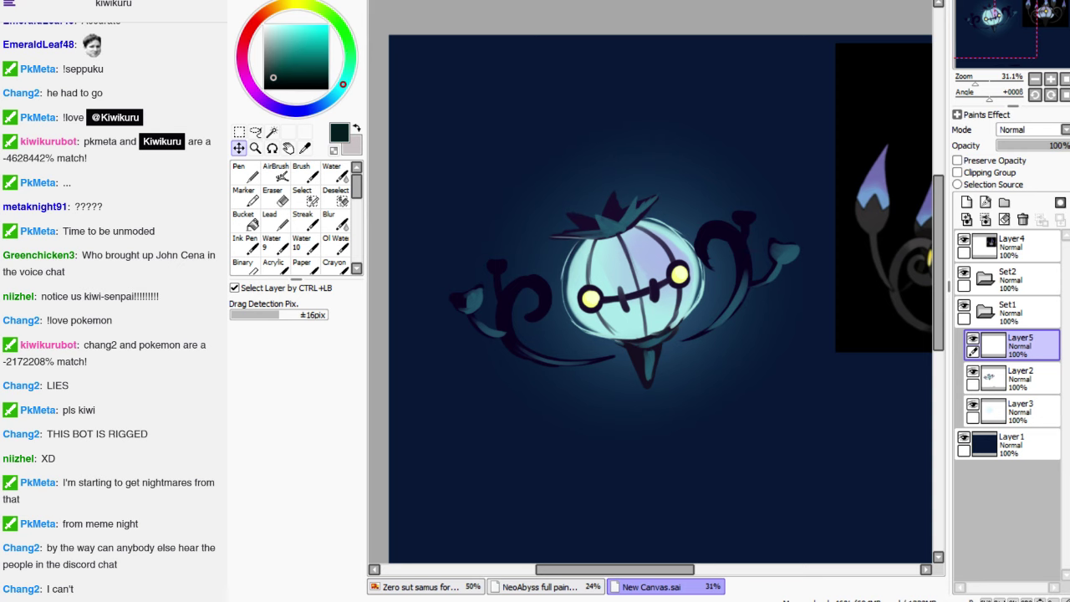
pyautogui.keyDown('alt'); pyautogui.click(318, 112); pyautogui.keyUp('alt')
pyautogui.click(303, 25)
pyautogui.click(332, 171)
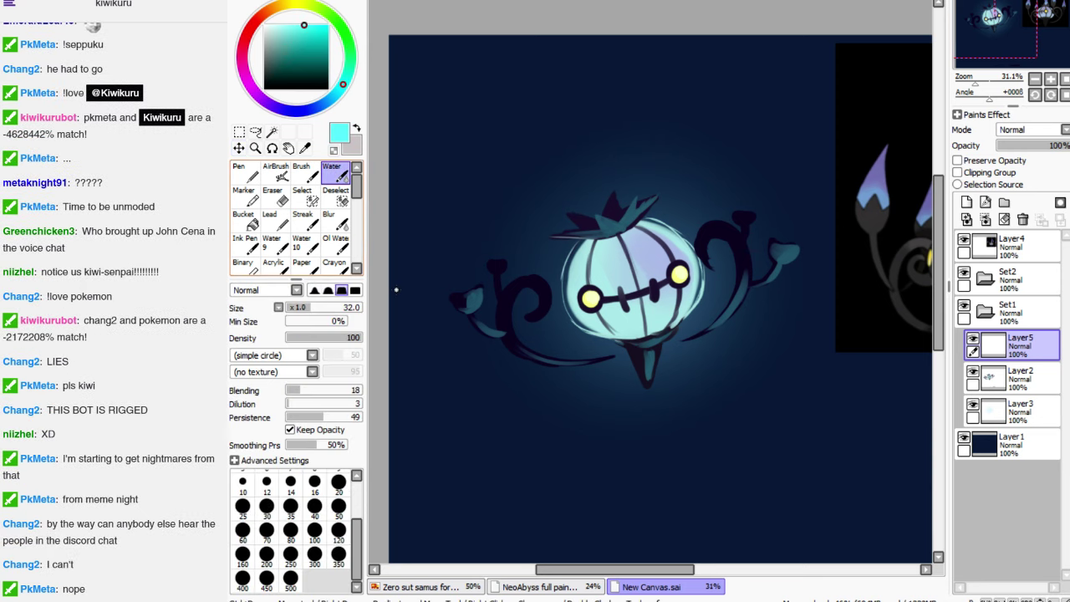
pyautogui.moveTo(312, 307); pyautogui.dragTo(328, 307)
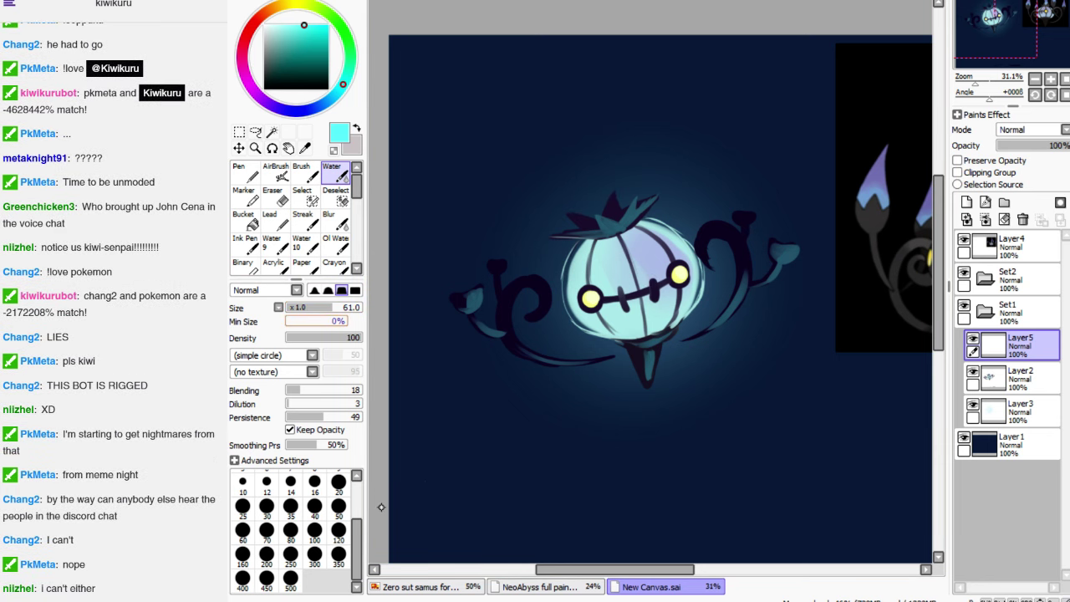
pyautogui.moveTo(332, 306); pyautogui.dragTo(361, 307)
pyautogui.click(346, 338)
pyautogui.moveTo(299, 390); pyautogui.dragTo(333, 403)
# Paint a soft, wispy cyan flame rising from the crown above the globe, using a lighter cyan for the added strokes
pyautogui.moveTo(577, 201)
pyautogui.mouseDown()
pyautogui.moveTo(602, 197)
pyautogui.moveTo(577, 194)
pyautogui.moveTo(581, 180)
pyautogui.moveTo(589, 191)
pyautogui.moveTo(595, 162)
pyautogui.moveTo(581, 118)
pyautogui.mouseUp()
pyautogui.keyDown('alt'); pyautogui.click(598, 238); pyautogui.keyUp('alt')
pyautogui.moveTo(589, 172); pyautogui.dragTo(577, 112)
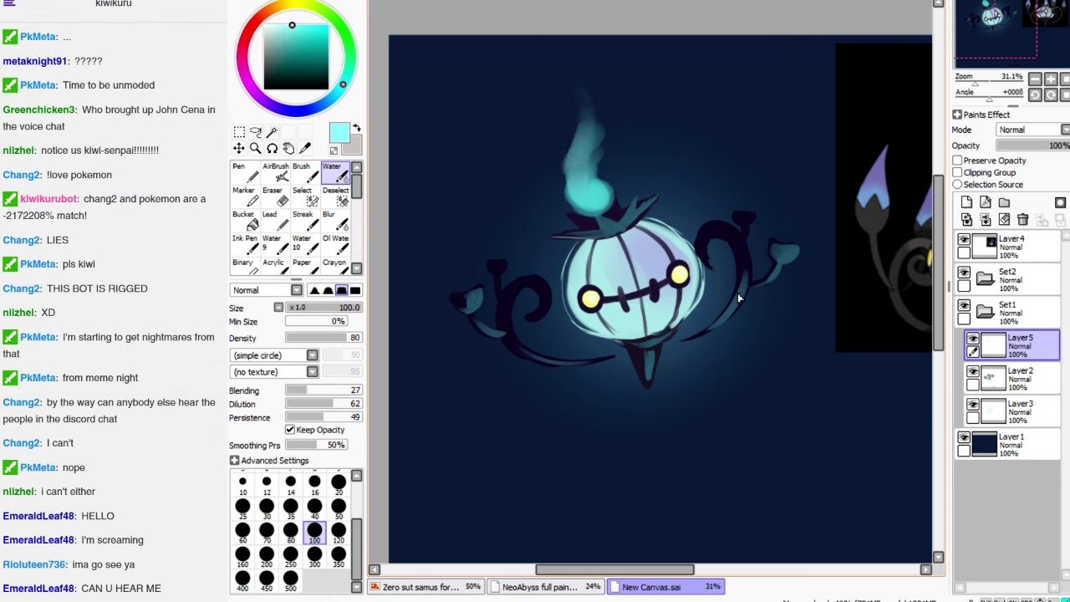
# Enlarge the brush to 250 and build the flame into a broad teardrop whose tip curves up to the left
pyautogui.press(']')
pyautogui.press(']')
pyautogui.press(']')
pyautogui.press(']')
pyautogui.moveTo(589, 209); pyautogui.dragTo(590, 163)
pyautogui.moveTo(589, 213); pyautogui.dragTo(585, 124)
pyautogui.moveTo(608, 175); pyautogui.dragTo(604, 113)
pyautogui.moveTo(598, 155); pyautogui.dragTo(577, 80)
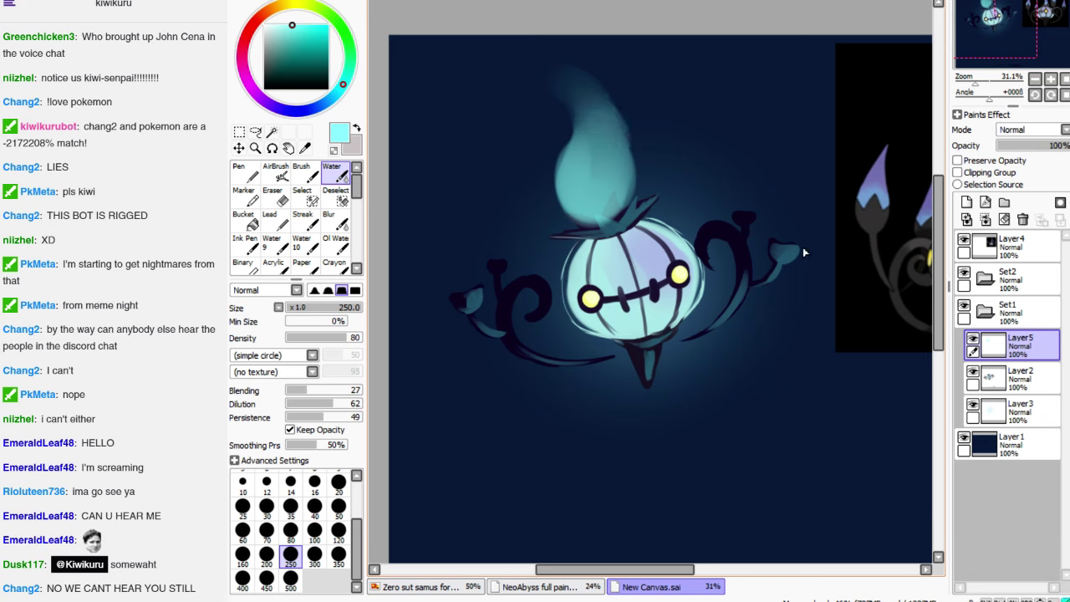
# Pick a pinkish purple, set the brush size to 60 and paint a soft patch on the flame's left side
pyautogui.click(286, 109)
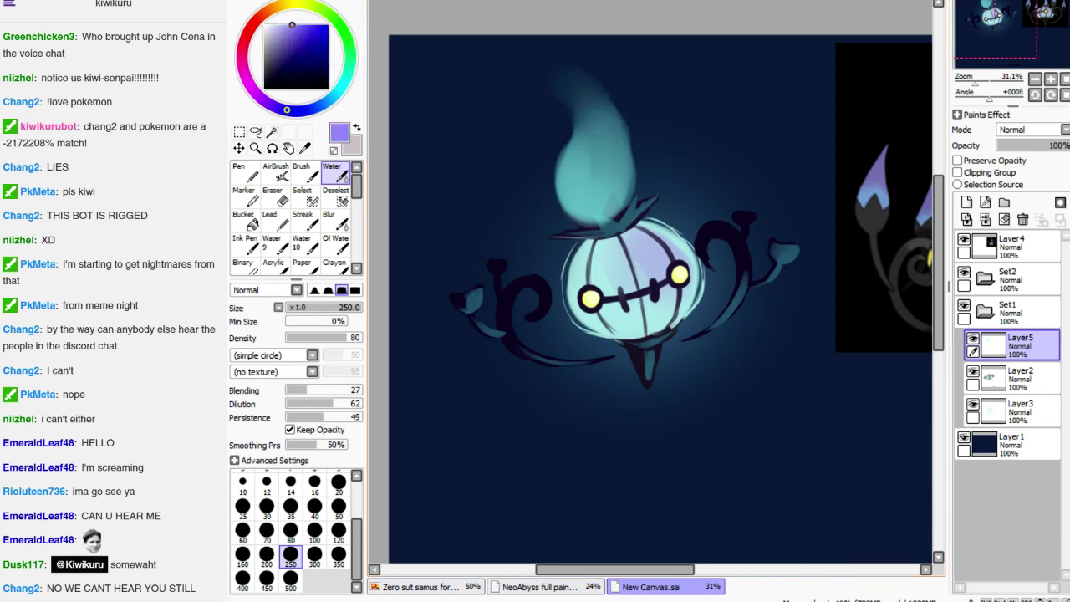
pyautogui.click(281, 31)
pyautogui.moveTo(650, 279); pyautogui.dragTo(635, 279)
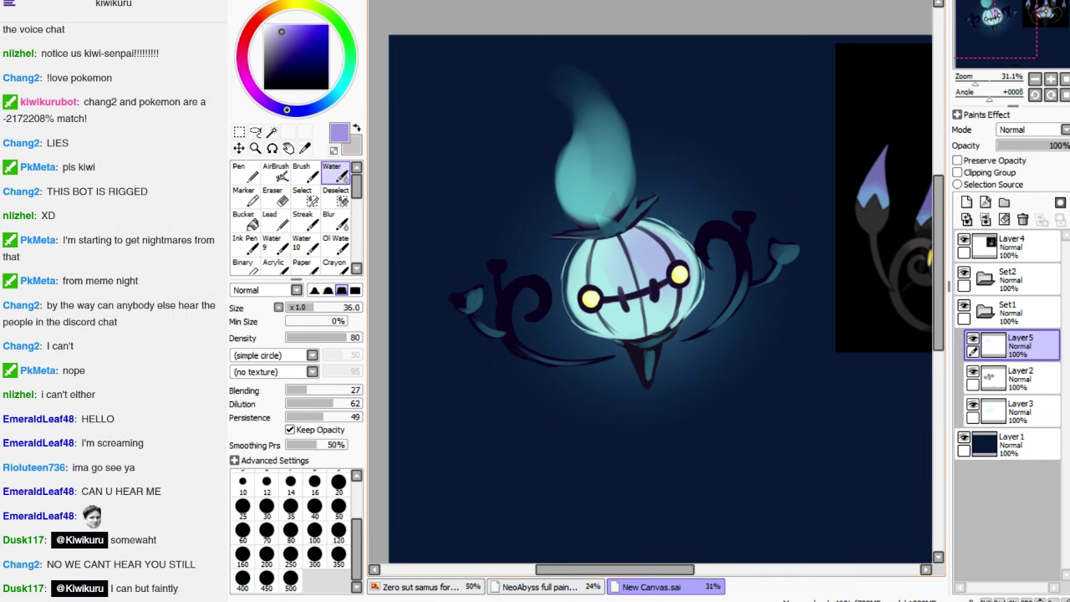
pyautogui.click(242, 530)
pyautogui.click(287, 25)
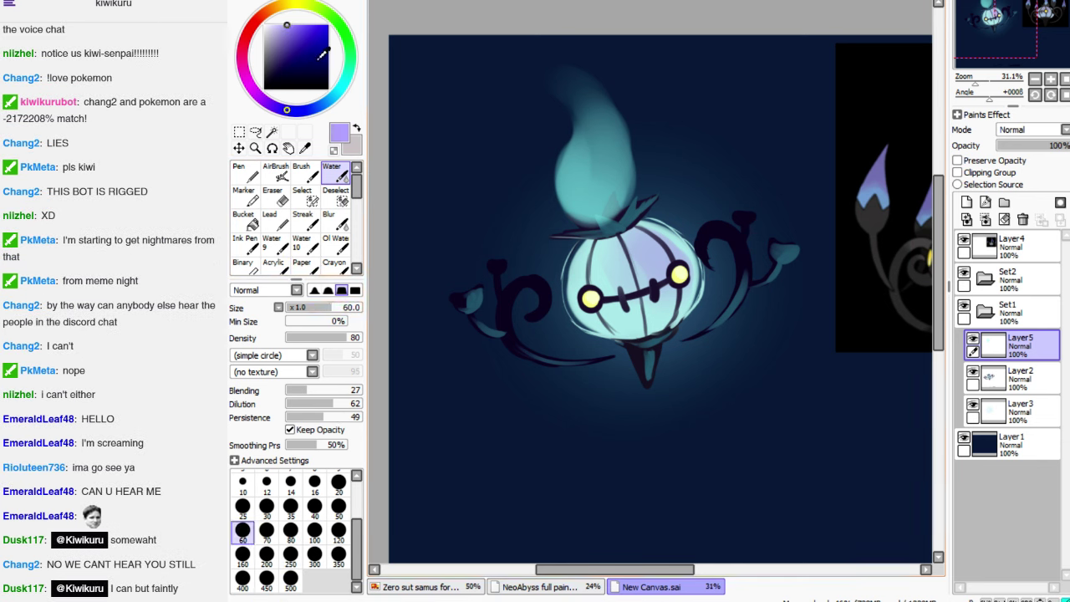
pyautogui.click(262, 99)
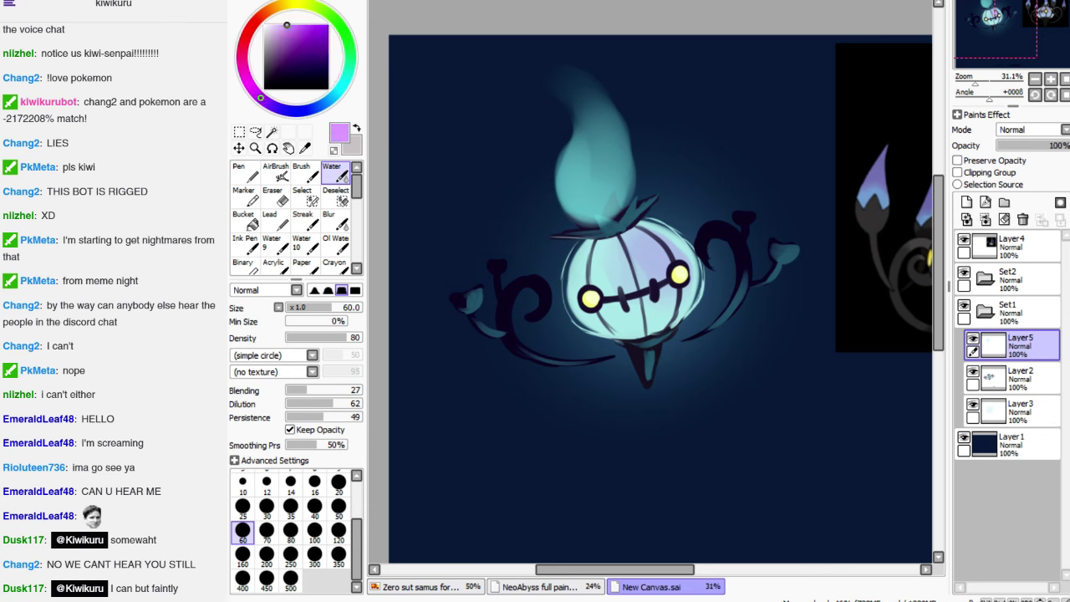
pyautogui.click(278, 108)
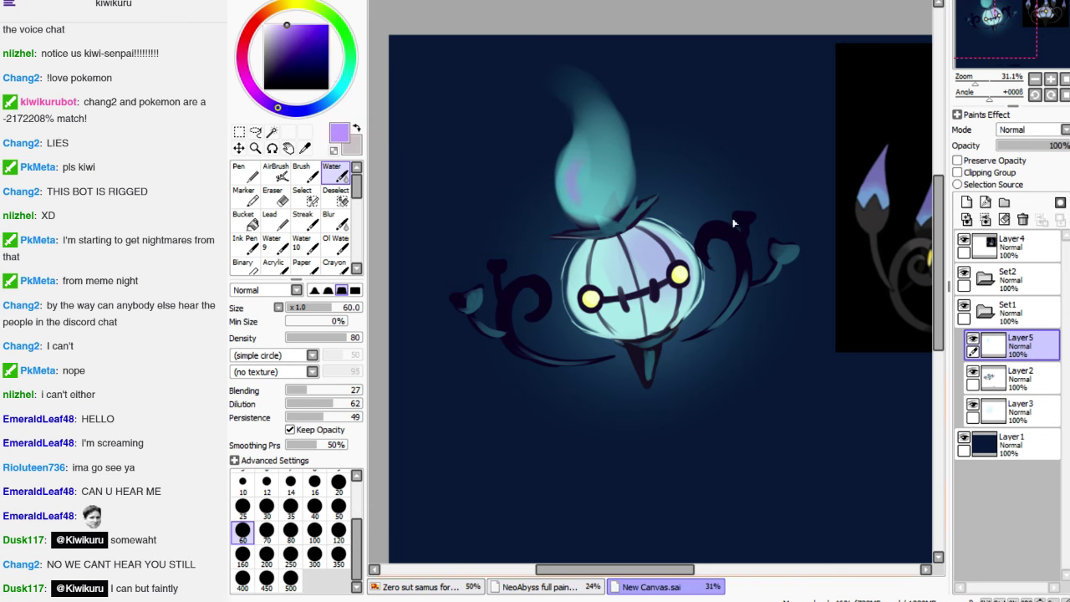
pyautogui.click(259, 95)
pyautogui.moveTo(650, 280); pyautogui.dragTo(478, 443)
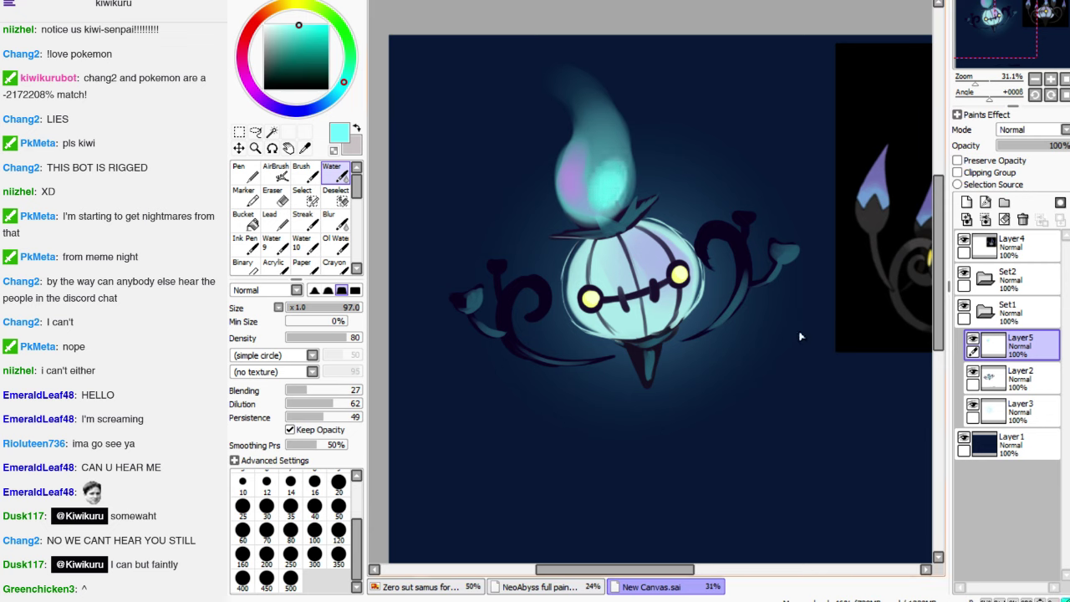
# Repaint the bright cyan glow at the flame's base, blend it over the purple patch and raise the brush density to 100
pyautogui.moveTo(614, 188)
pyautogui.mouseDown()
pyautogui.moveTo(622, 205)
pyautogui.moveTo(589, 188)
pyautogui.moveTo(614, 207)
pyautogui.mouseUp()
pyautogui.hotkey('ctrl', 'z')
pyautogui.moveTo(576, 171)
pyautogui.mouseDown()
pyautogui.moveTo(562, 198)
pyautogui.moveTo(600, 165)
pyautogui.mouseUp()
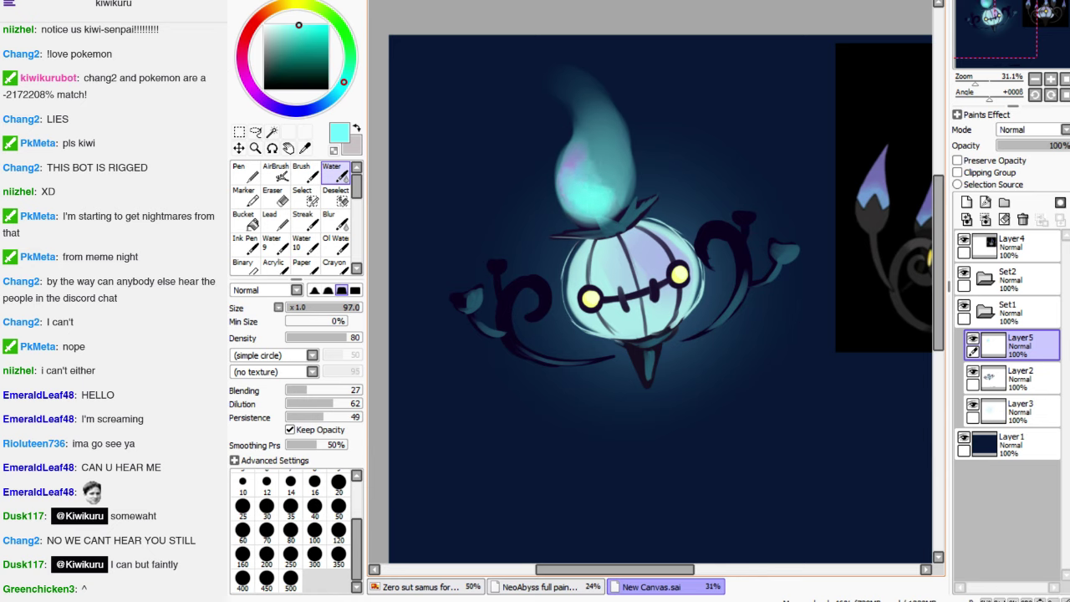
pyautogui.click(308, 25)
pyautogui.click(332, 337)
pyautogui.click(359, 337)
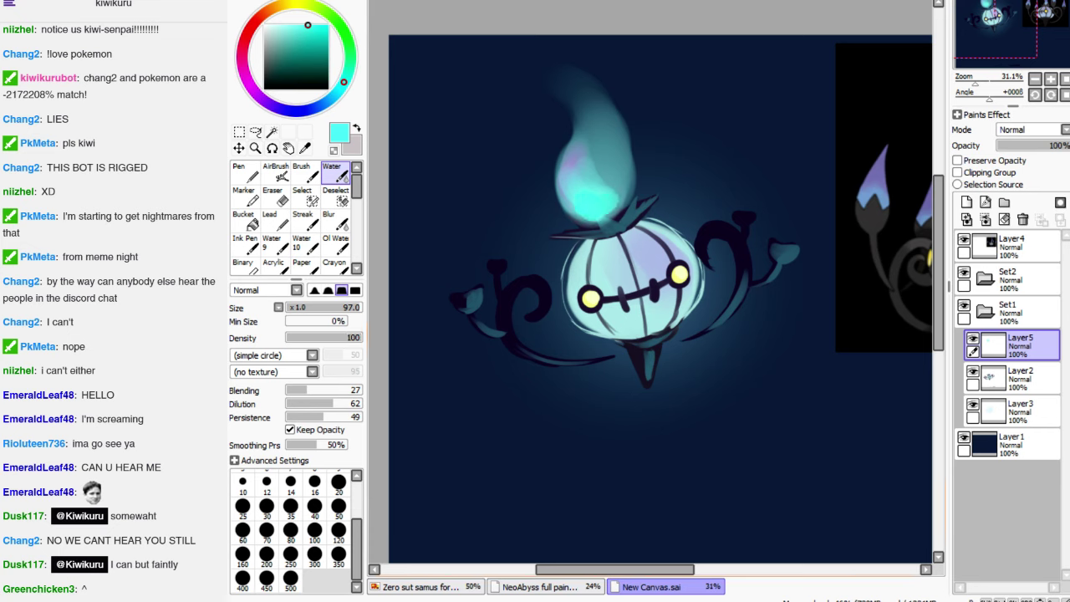
# Highlight the flame's base with pale cyan, pick a fully saturated cyan, and set the brush size to 100 and blending to 86
pyautogui.click(289, 25)
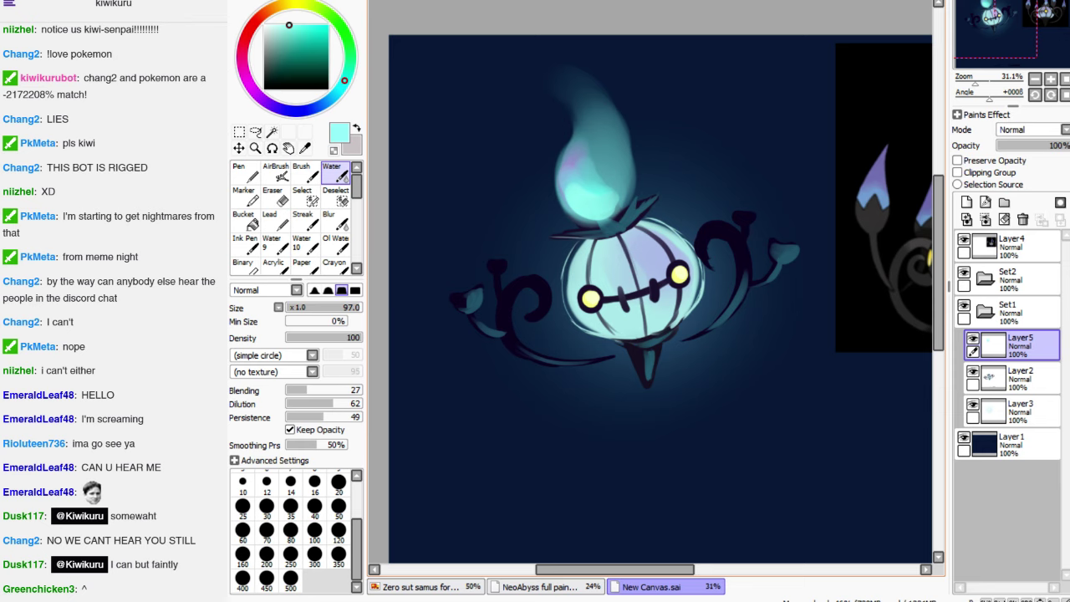
pyautogui.click(327, 25)
pyautogui.press(']')
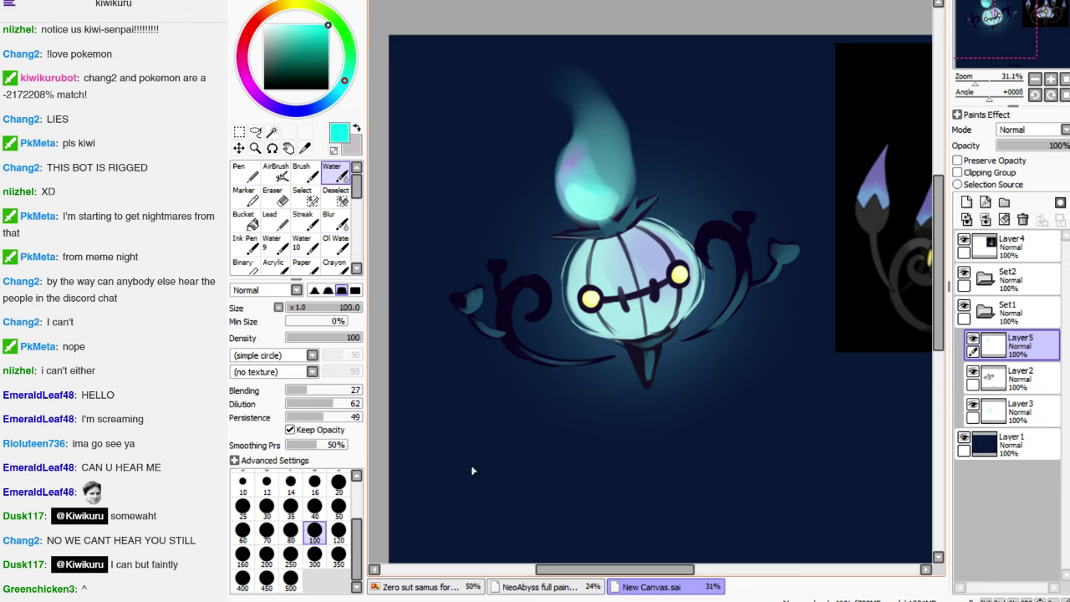
pyautogui.moveTo(306, 390); pyautogui.dragTo(351, 391)
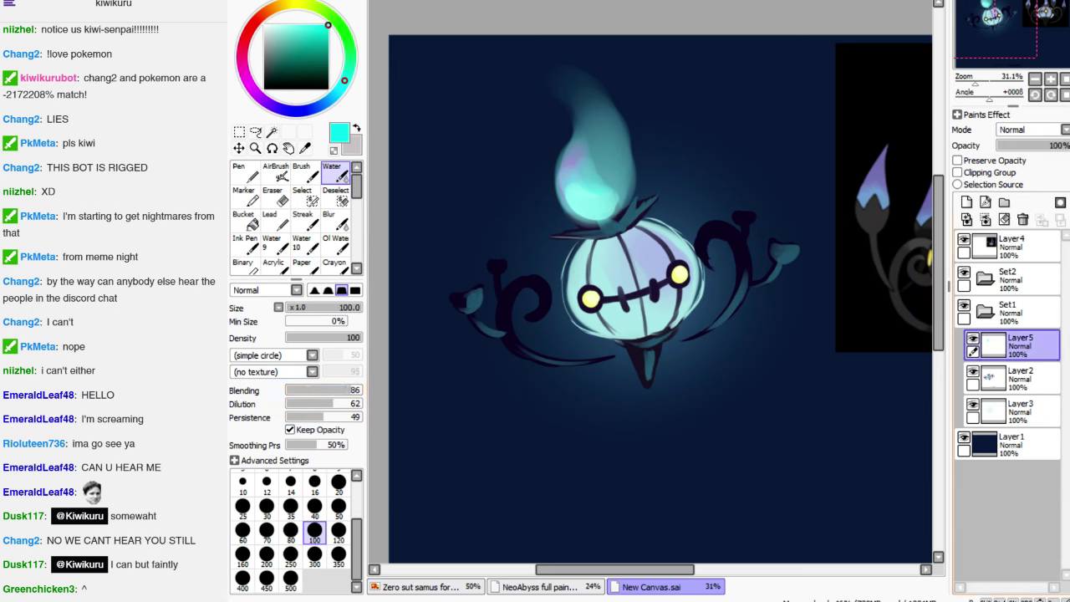
# Select Layer2 and set the Water brush to size 200, blending 48 and dilution 29
pyautogui.click(1015, 410)
pyautogui.click(1016, 377)
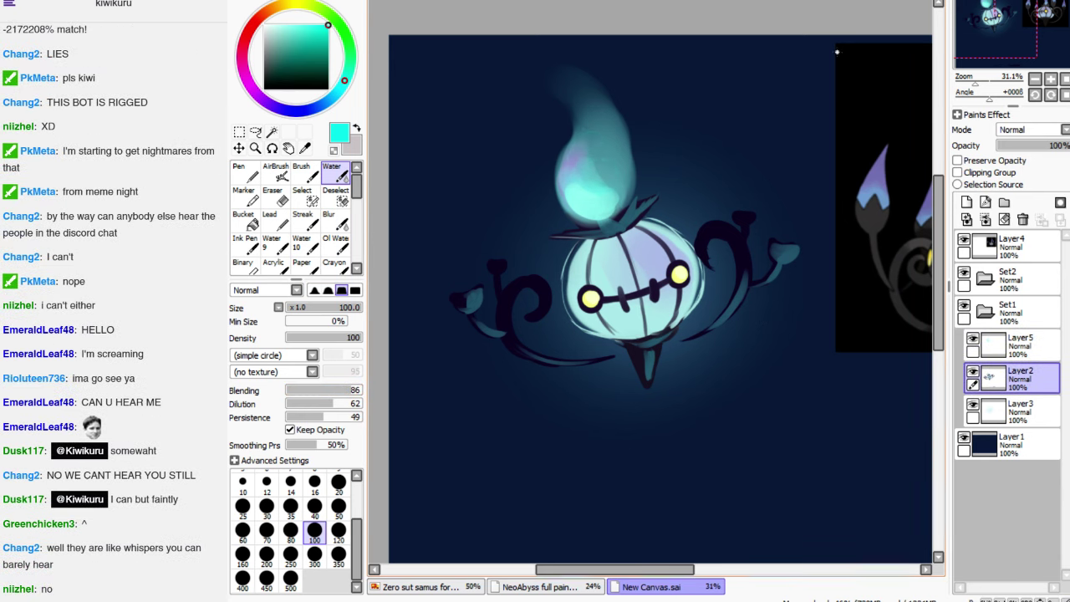
pyautogui.moveTo(356, 390); pyautogui.dragTo(323, 391)
pyautogui.moveTo(336, 403); pyautogui.dragTo(307, 404)
pyautogui.click(266, 554)
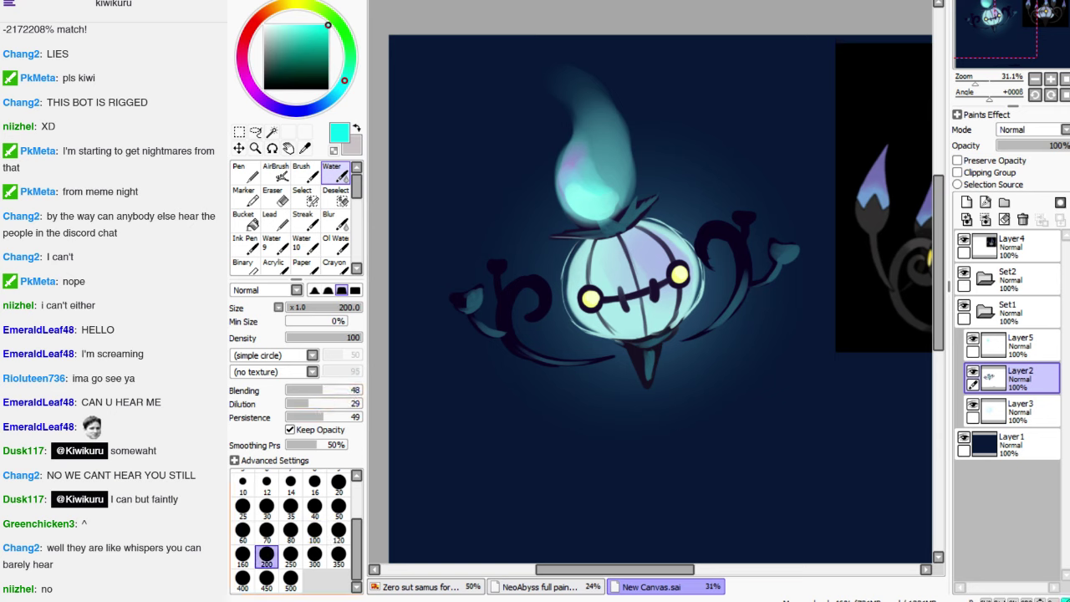
# Brush saturated cyan from the flame's base up through its middle, undo the last strokes and redo one of them
pyautogui.moveTo(576, 197)
pyautogui.mouseDown()
pyautogui.moveTo(597, 162)
pyautogui.moveTo(595, 141)
pyautogui.mouseUp()
pyautogui.moveTo(585, 215)
pyautogui.mouseDown()
pyautogui.moveTo(593, 152)
pyautogui.moveTo(577, 157)
pyautogui.moveTo(587, 135)
pyautogui.mouseUp()
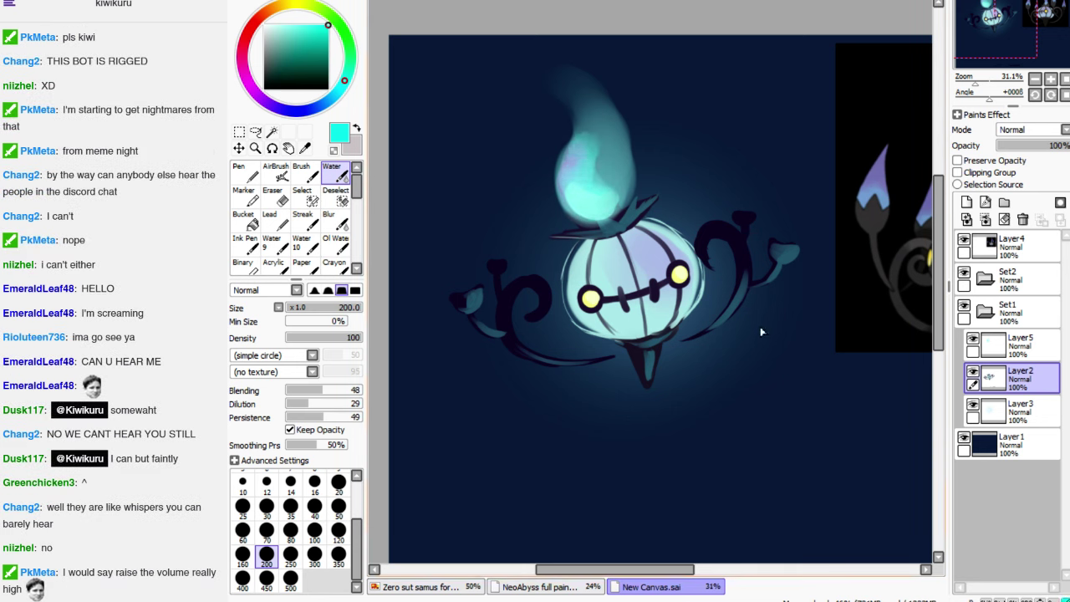
pyautogui.hotkey('ctrl', 'z')
pyautogui.hotkey('ctrl', 'z')
pyautogui.hotkey('ctrl', 'z')
pyautogui.hotkey('ctrl', 'y')
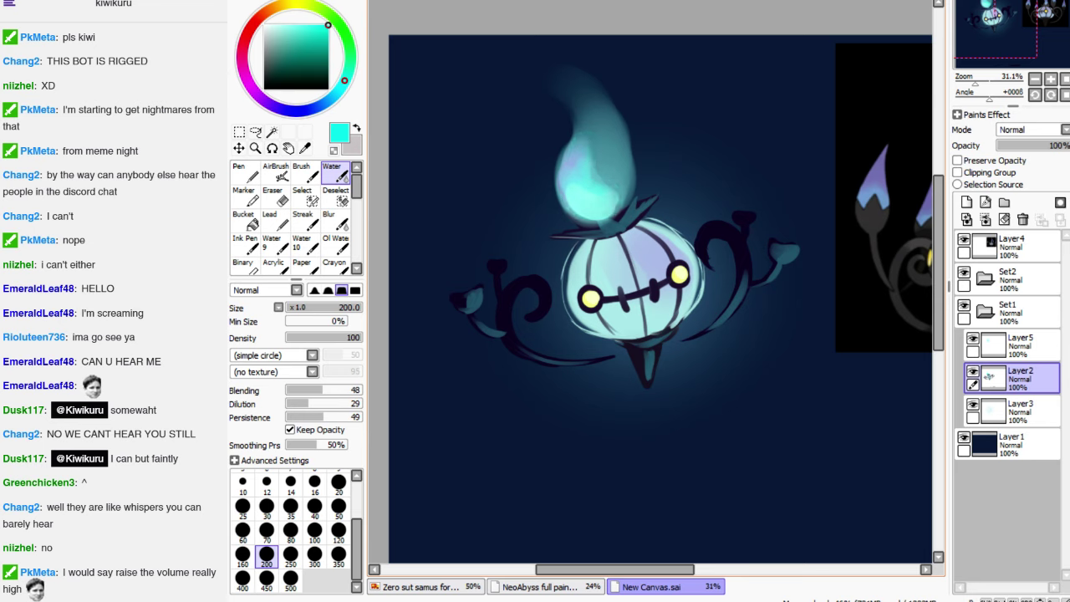
# Undo the latest cyan strokes on the head flame, redoing them repeatedly to compare before undoing the last one again
pyautogui.hotkey('ctrl', 'z')
pyautogui.hotkey('ctrl', 'z')
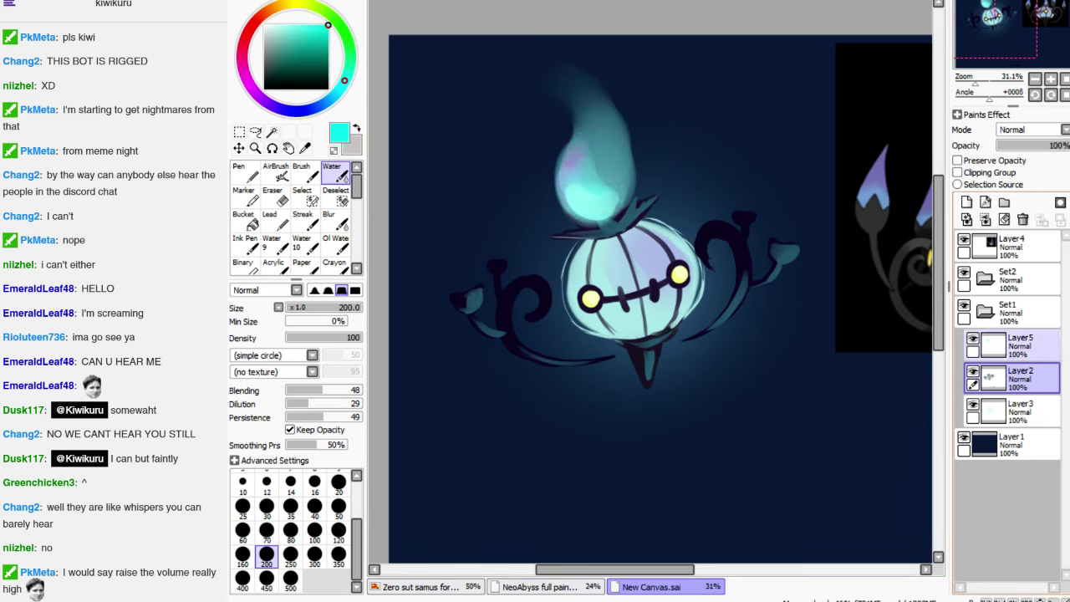
pyautogui.hotkey('ctrl', 'z')
pyautogui.hotkey('ctrl', 'y')
pyautogui.hotkey('ctrl', 'z')
pyautogui.hotkey('ctrl', 'y')
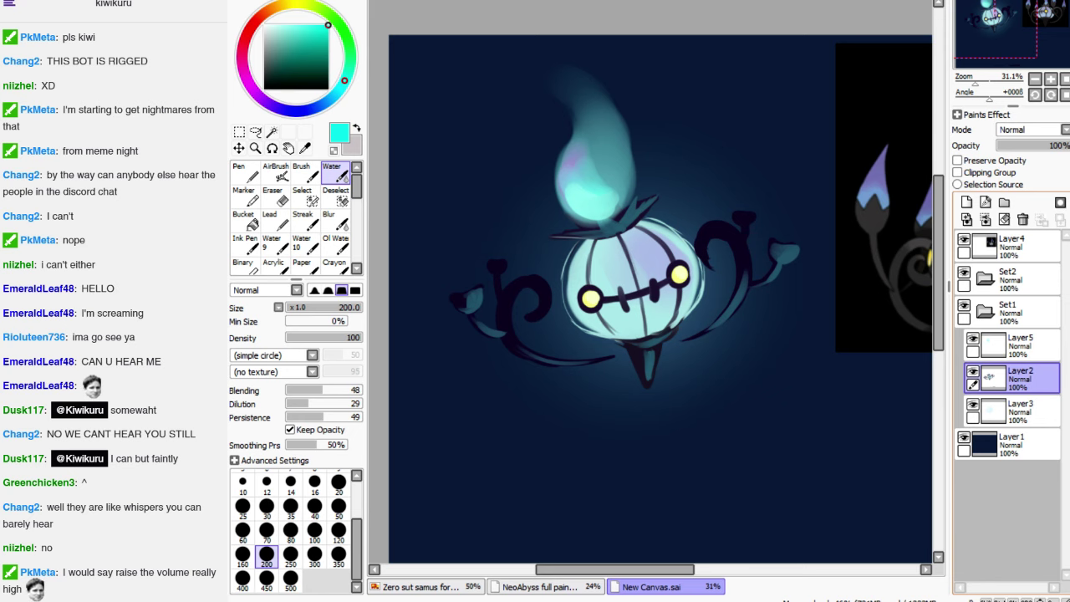
pyautogui.hotkey('ctrl', 'z')
pyautogui.hotkey('ctrl', 'y')
pyautogui.hotkey('ctrl', 'z')
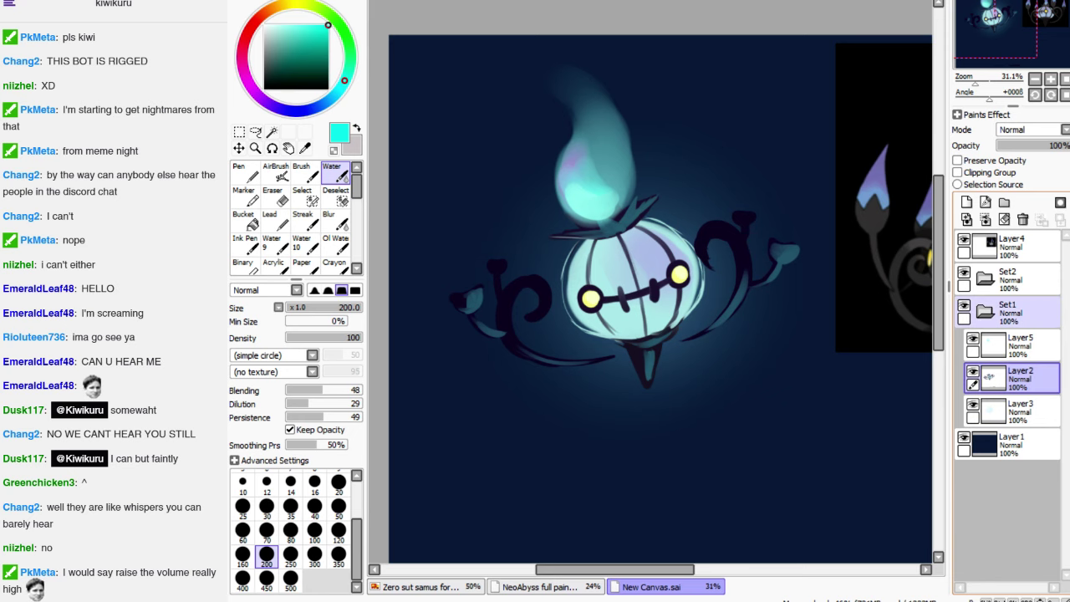
# Set the Water brush to size 19, blending 0 and dilution 14
pyautogui.moveTo(615, 569); pyautogui.dragTo(610, 570)
pyautogui.click(338, 483)
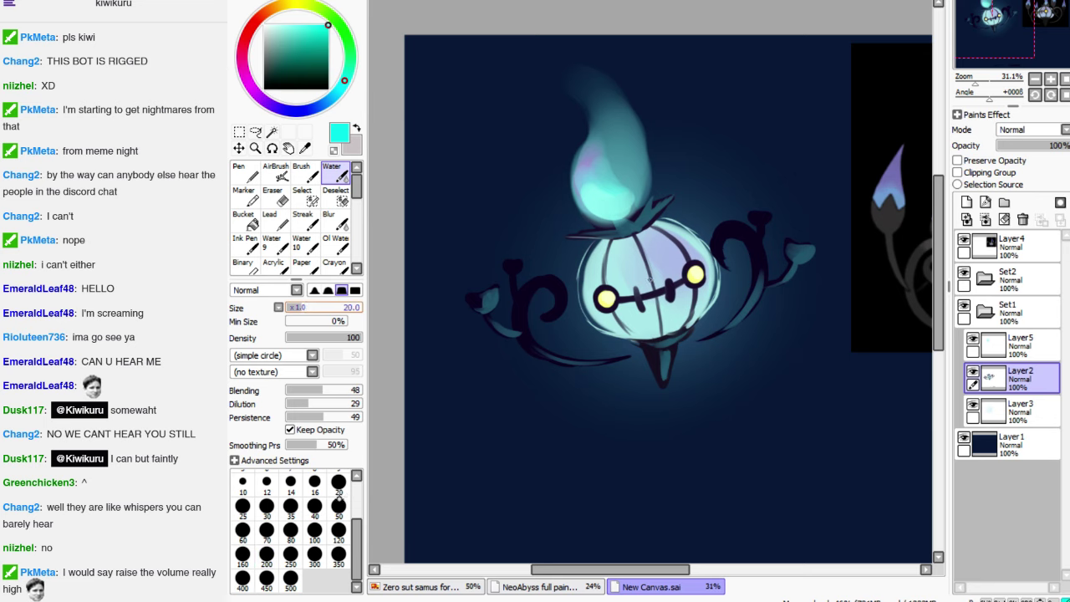
pyautogui.press('[')
pyautogui.moveTo(318, 390); pyautogui.dragTo(285, 390)
pyautogui.click(296, 404)
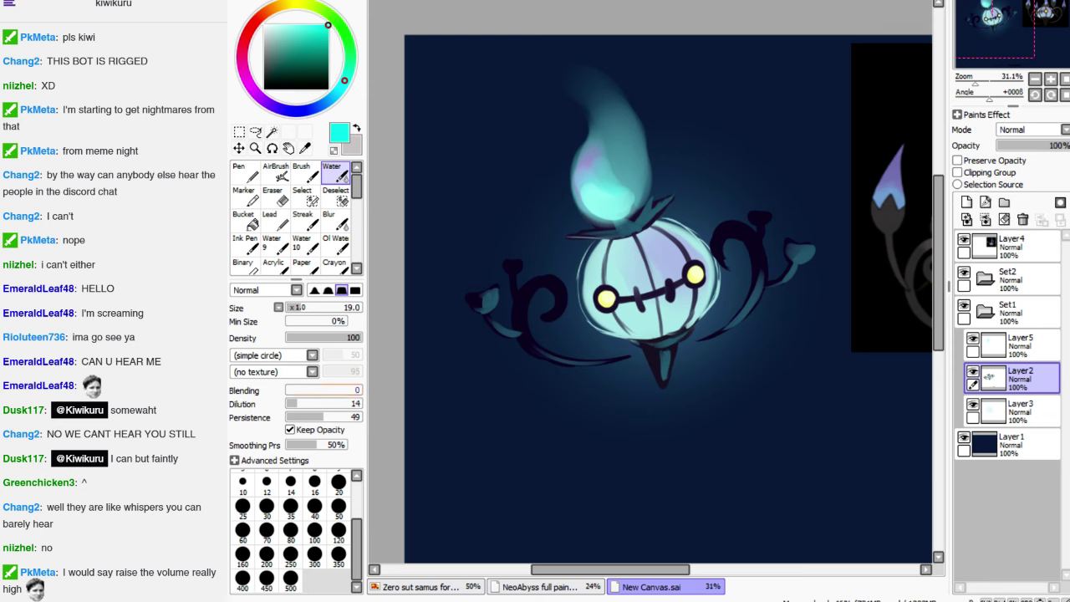
# Dot cyan embers on both sides of the head flame, raising the brush size to 45, and undo the one beside its upper part
pyautogui.click(561, 168)
pyautogui.click(320, 307)
pyautogui.click(633, 182)
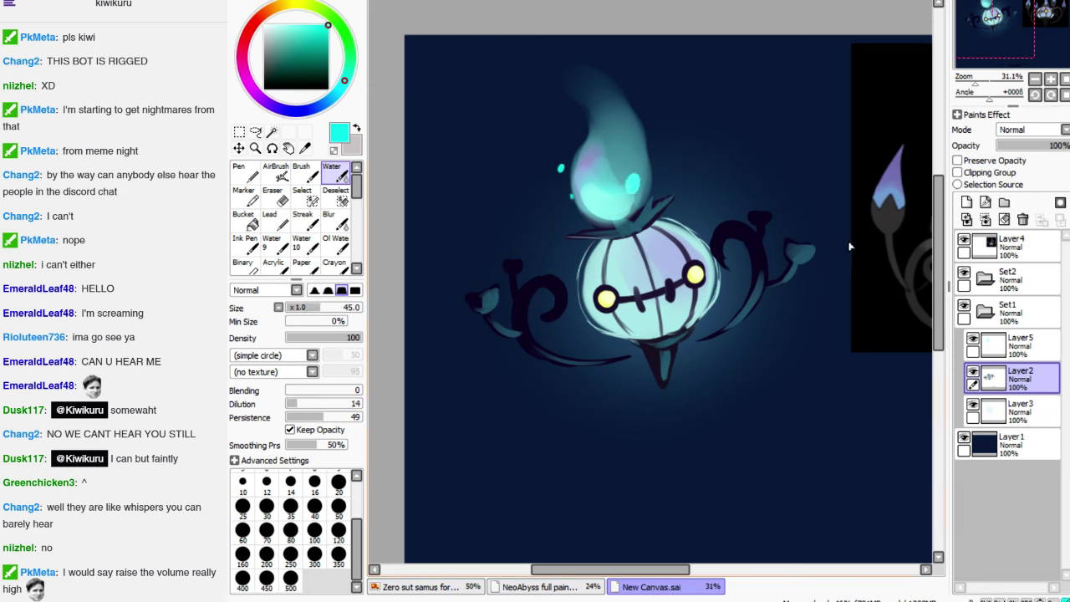
pyautogui.click(640, 133)
pyautogui.click(665, 105)
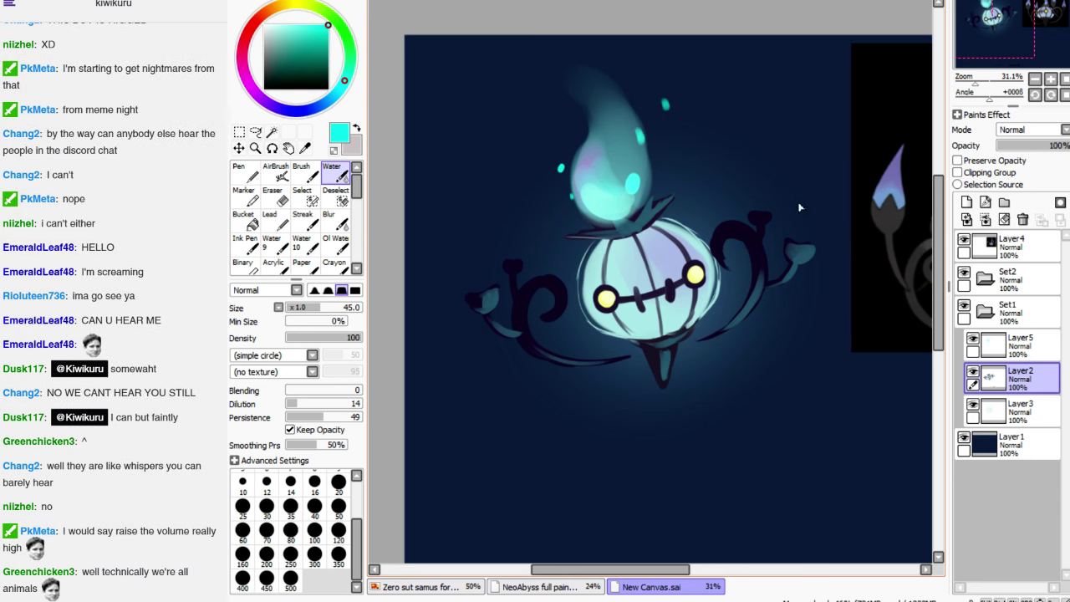
pyautogui.hotkey('ctrl', 'z')
# Add cyan embers at the flame's lower right, enlarge the brush to 68, and try an ember at its upper left, undoing it
pyautogui.click(653, 180)
pyautogui.click(660, 161)
pyautogui.moveTo(881, 283); pyautogui.dragTo(880, 298)
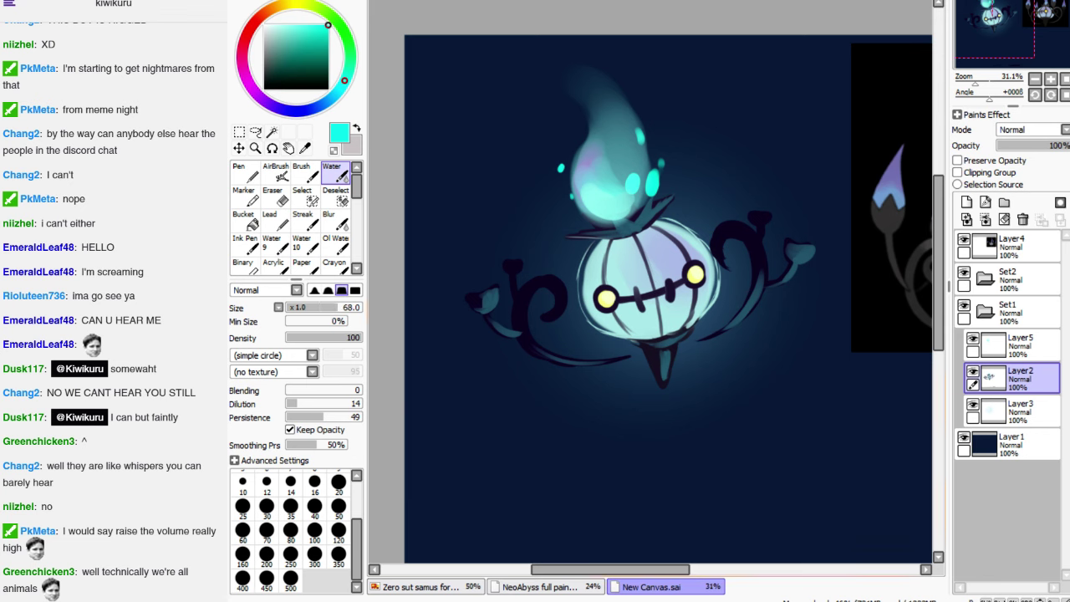
pyautogui.click(550, 147)
pyautogui.hotkey('ctrl', 'z')
pyautogui.click(561, 137)
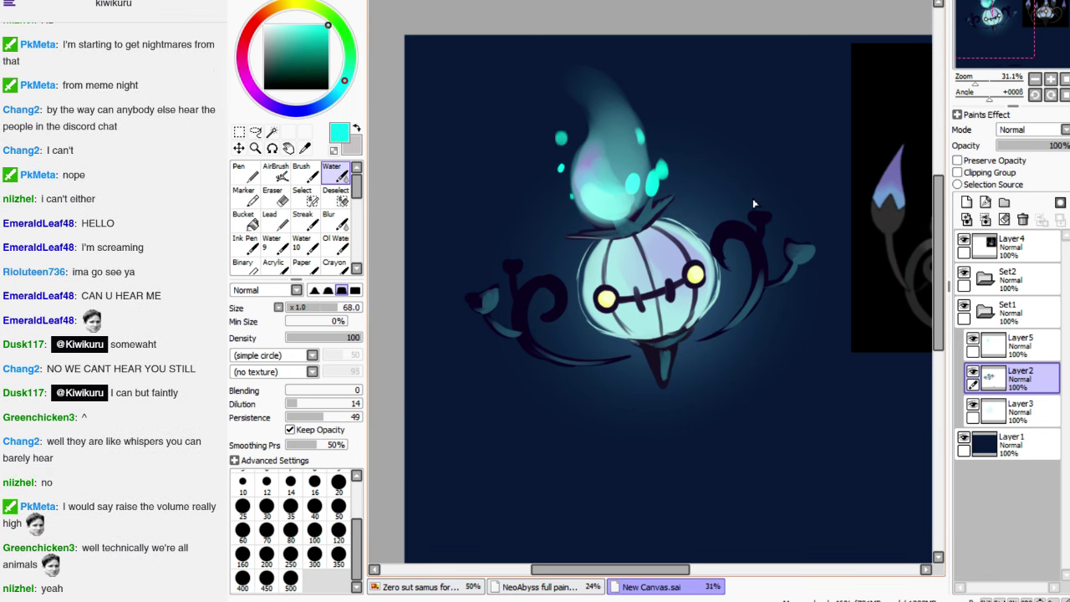
pyautogui.hotkey('ctrl', 'z')
pyautogui.press('[')
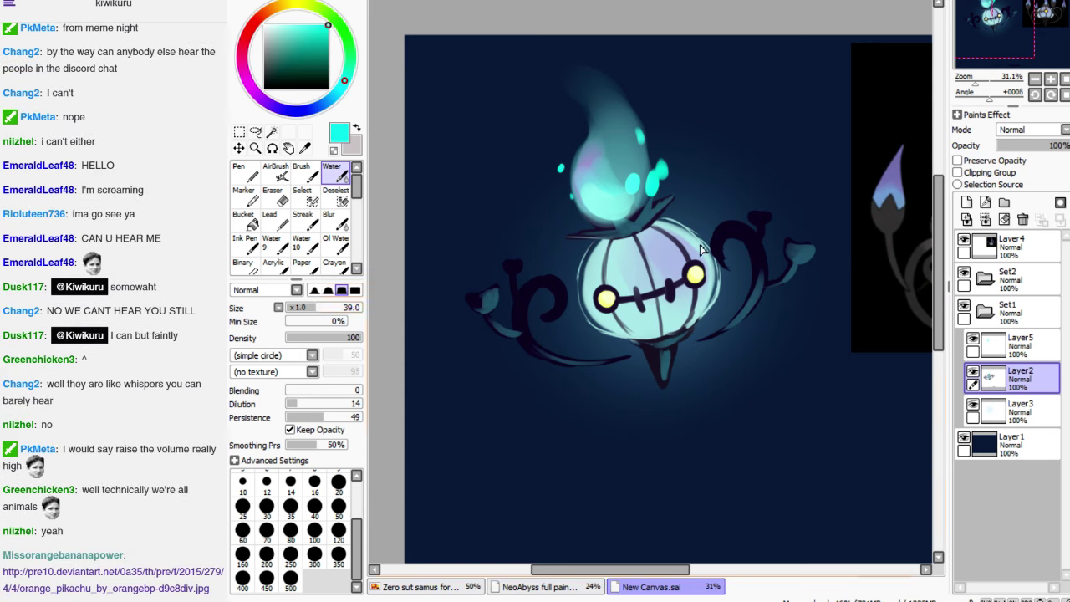
pyautogui.hotkey('ctrl', 'y')
pyautogui.hotkey('ctrl', 'z')
# Dot size-48 cyan embers at the flame's lower left, and scatter fainter ones around and above it with dilution 57
pyautogui.press(']')
pyautogui.click(562, 208)
pyautogui.click(579, 213)
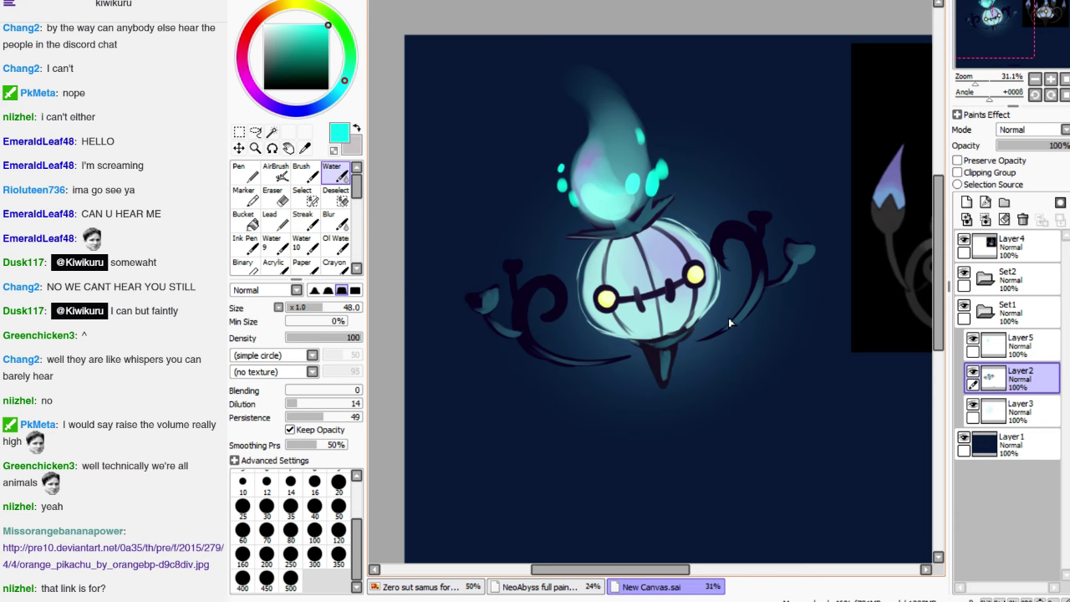
pyautogui.click(563, 196)
pyautogui.click(328, 404)
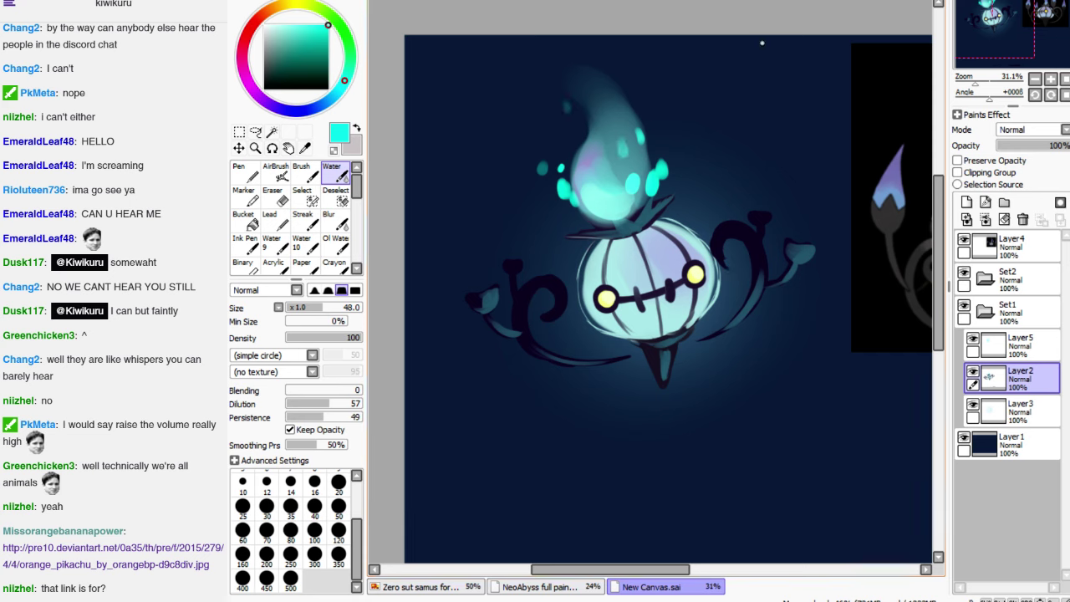
pyautogui.click(615, 60)
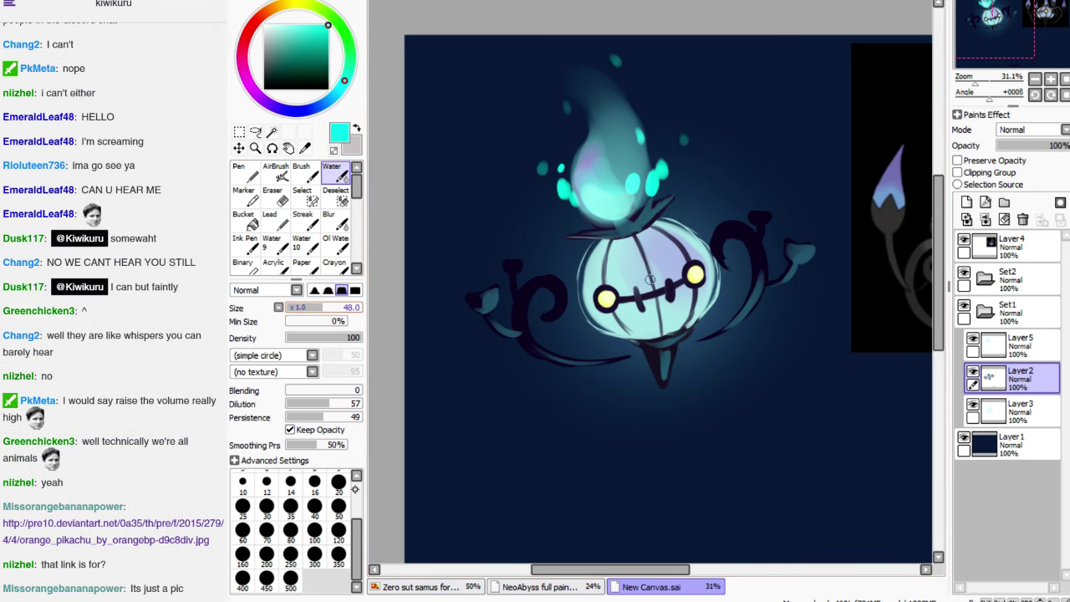
# Set the Water brush to size 42 and density 44
pyautogui.press('[')
pyautogui.press('[')
pyautogui.press('[')
pyautogui.press('[')
pyautogui.press('[')
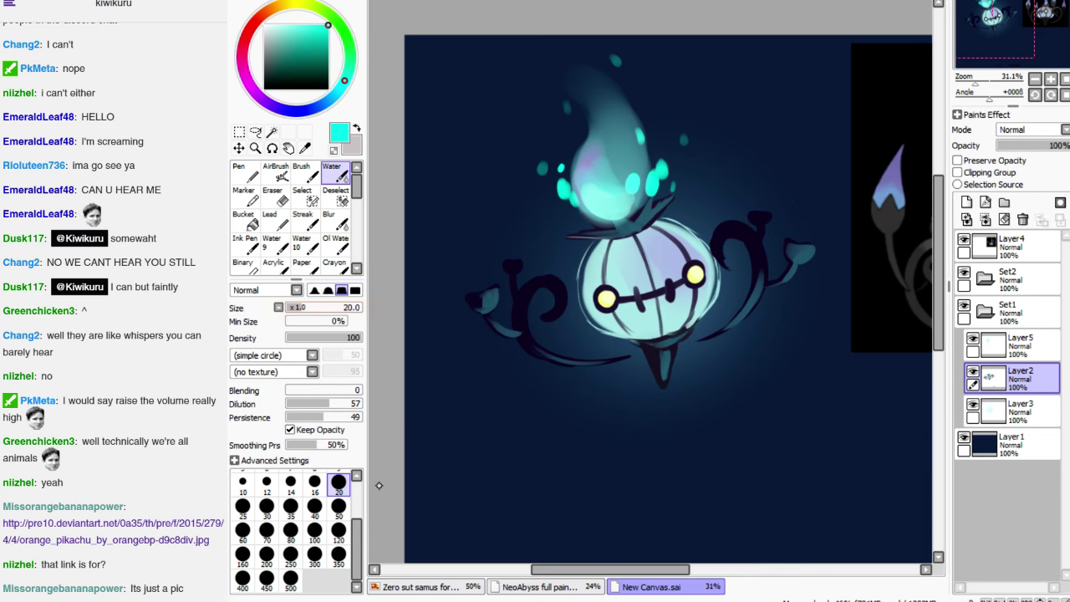
pyautogui.press(']')
pyautogui.press(']')
pyautogui.press(']')
pyautogui.press(']')
pyautogui.press('-')
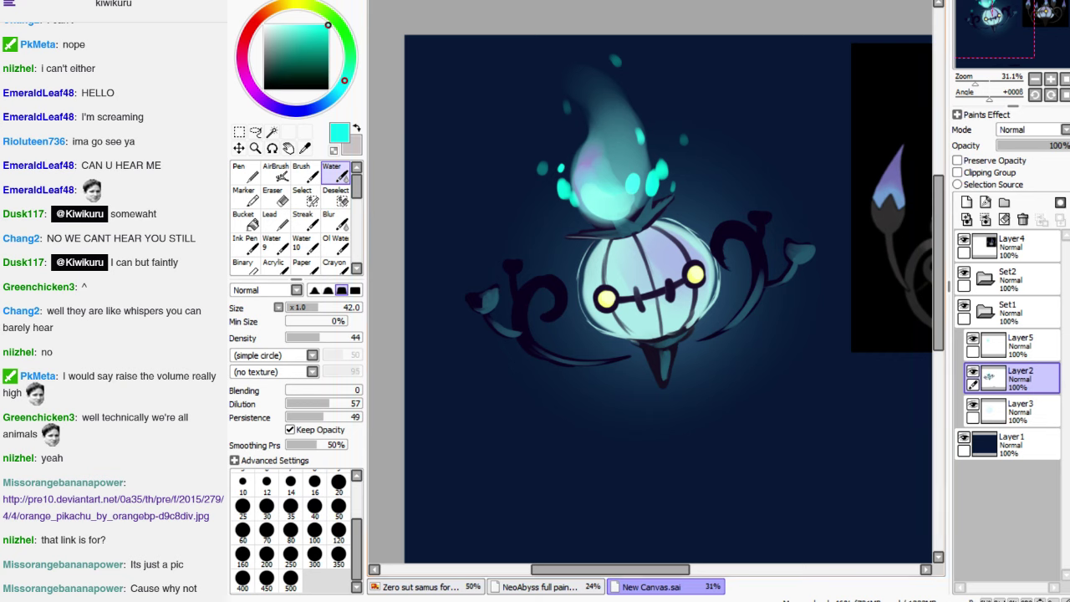
# Paint a tapering cyan candle flame above the character's outermost left arm tip, with brush size 100 and dilution 40
pyautogui.click(337, 404)
pyautogui.press(']')
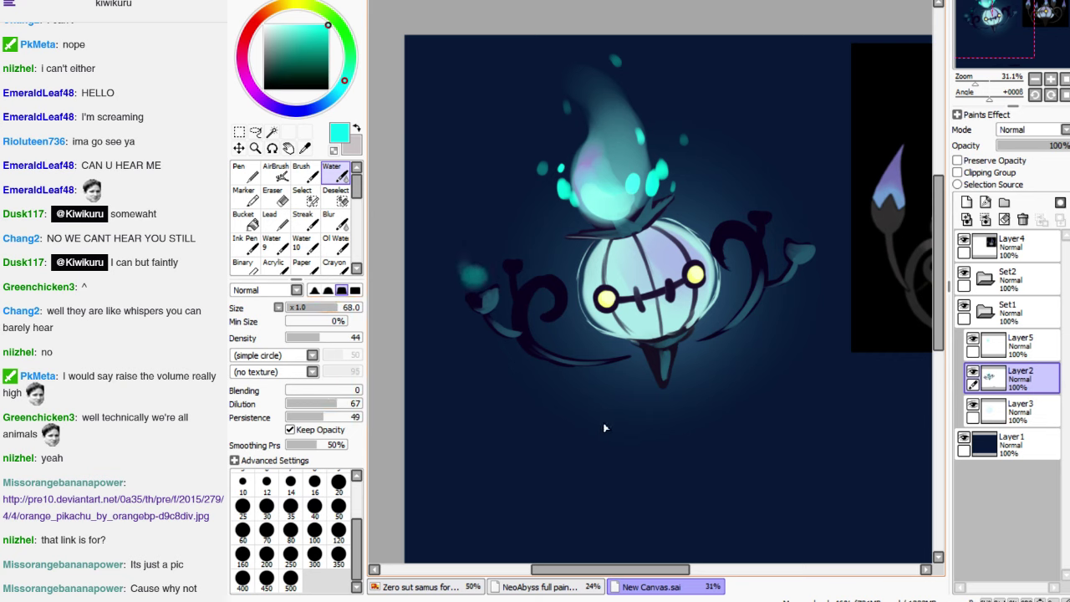
pyautogui.press(']')
pyautogui.press(']')
pyautogui.press(']')
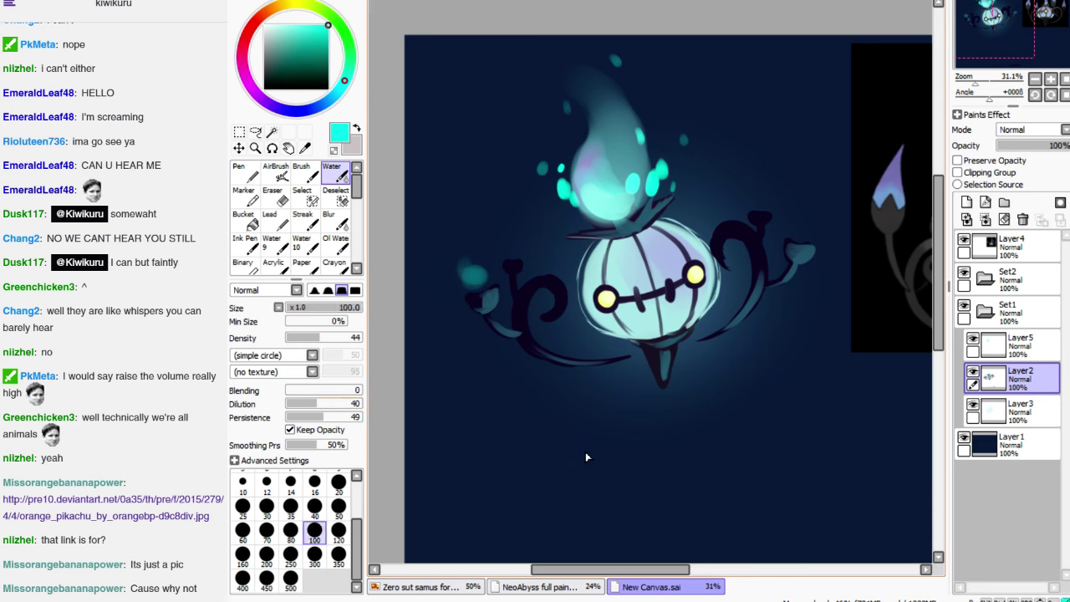
pyautogui.moveTo(473, 284)
pyautogui.mouseDown()
pyautogui.moveTo(466, 221)
pyautogui.moveTo(476, 234)
pyautogui.moveTo(464, 214)
pyautogui.mouseUp()
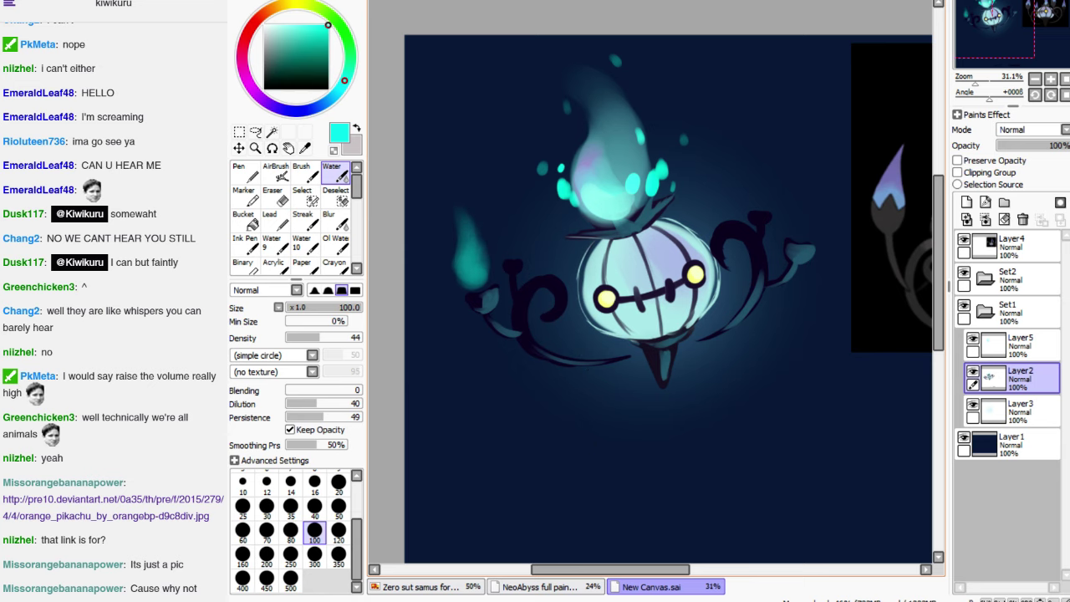
# Paint cyan flames above the three remaining arm tips, brighten the outer flames' cores with lighter cyan, and compare with the reference
pyautogui.hscroll(3, 652, 301)
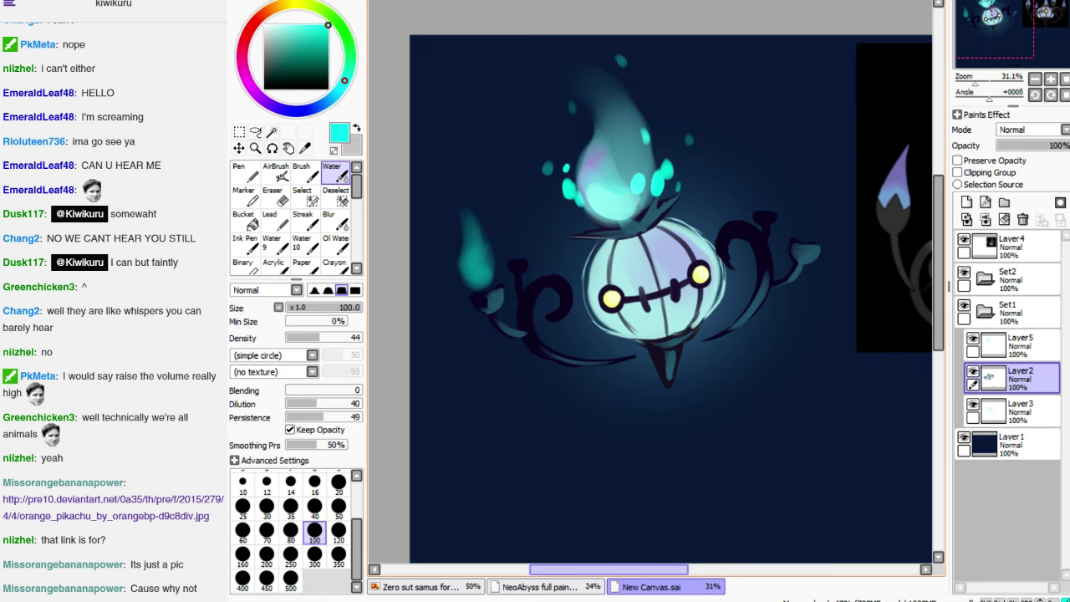
pyautogui.hscroll(-4, 812, 248)
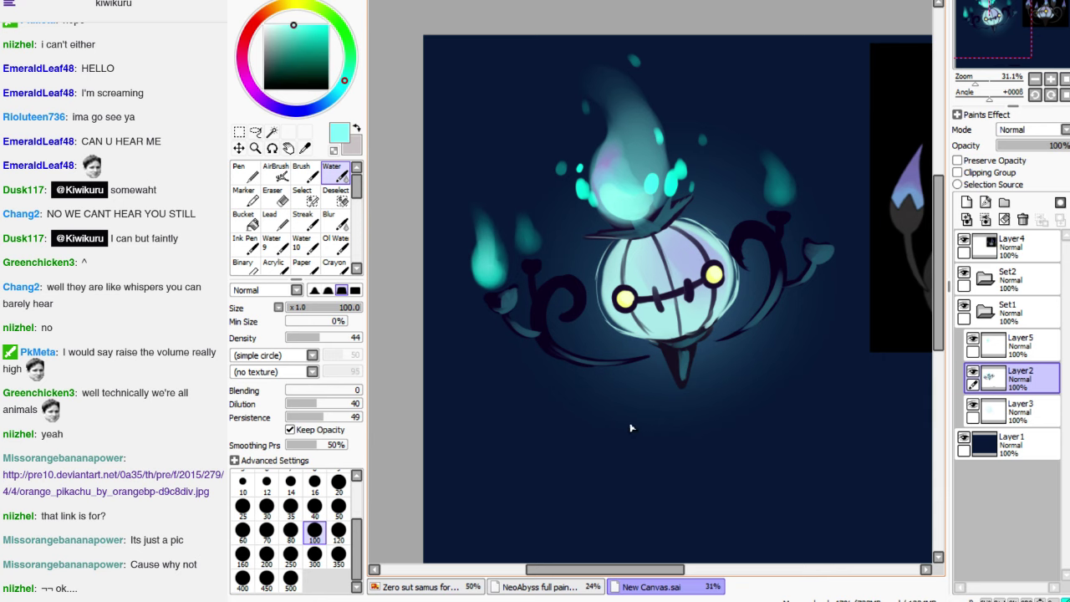
pyautogui.hscroll(2, 651, 297)
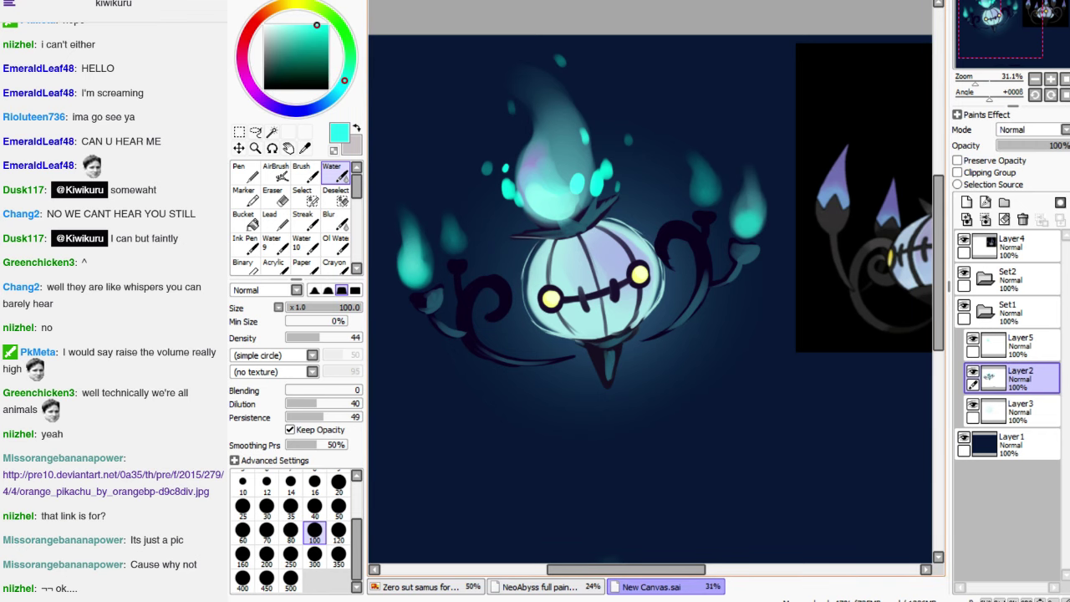
pyautogui.hscroll(5, 650, 298)
pyautogui.hscroll(-6, 650, 298)
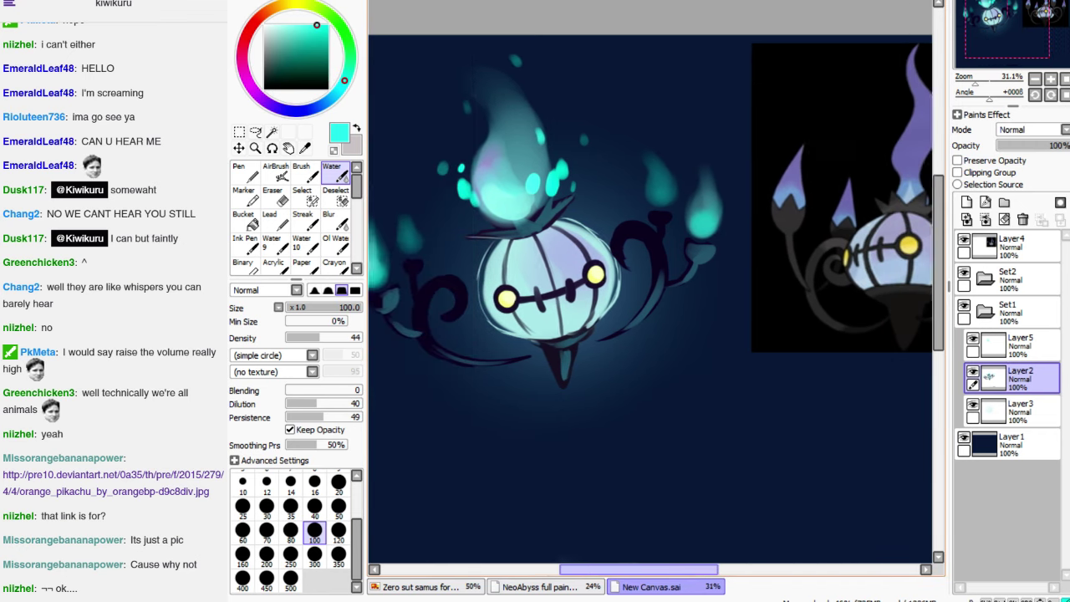
pyautogui.hscroll(-3, 650, 298)
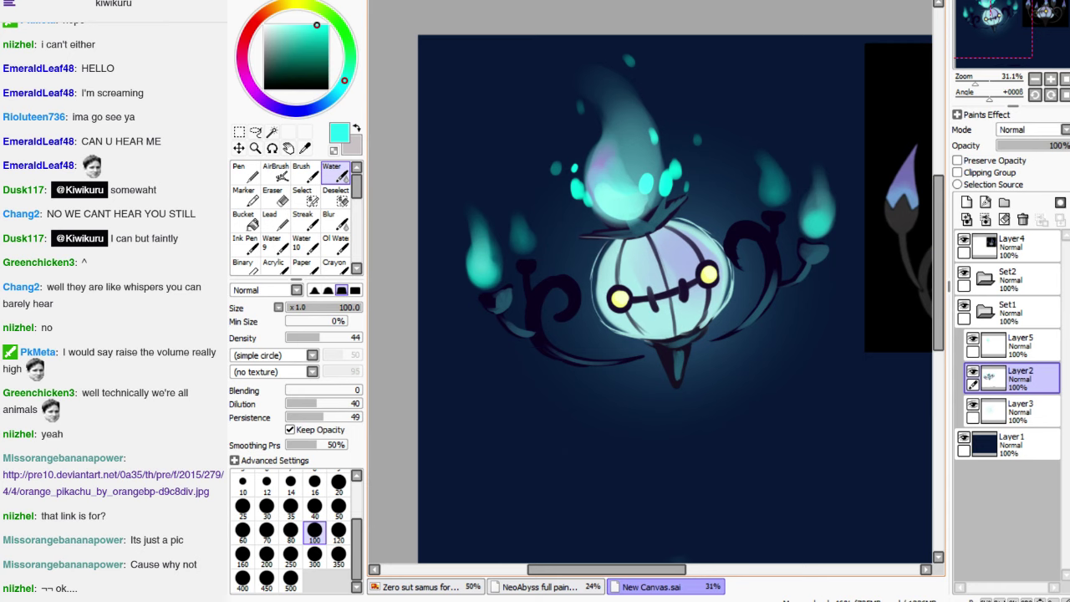
# Pick a light purple, set the brush to size 30 and density 84, and dot embers beside the outermost left candle flame
pyautogui.click(251, 98)
pyautogui.click(278, 108)
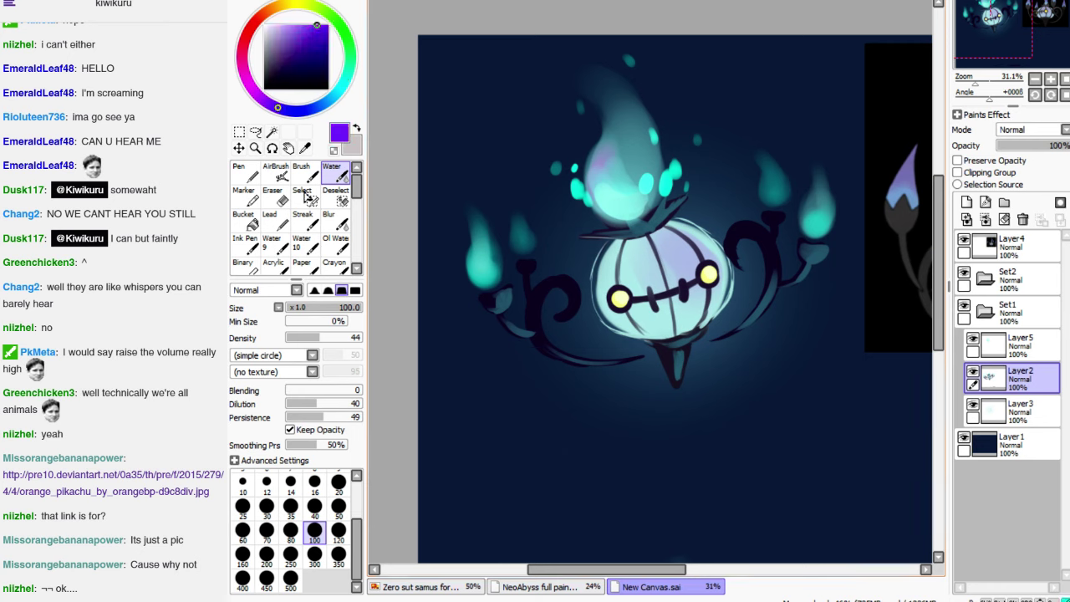
pyautogui.click(290, 25)
pyautogui.moveTo(482, 274); pyautogui.dragTo(478, 259)
pyautogui.hotkey('ctrl', 'z')
pyautogui.click(265, 506)
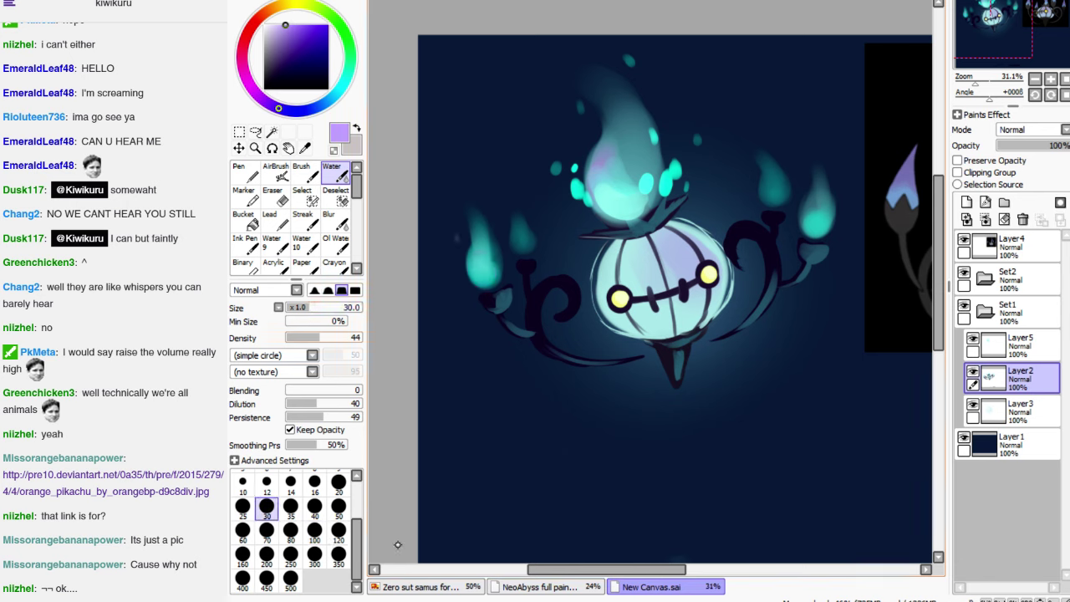
pyautogui.click(351, 338)
pyautogui.hotkey('ctrl', 'y')
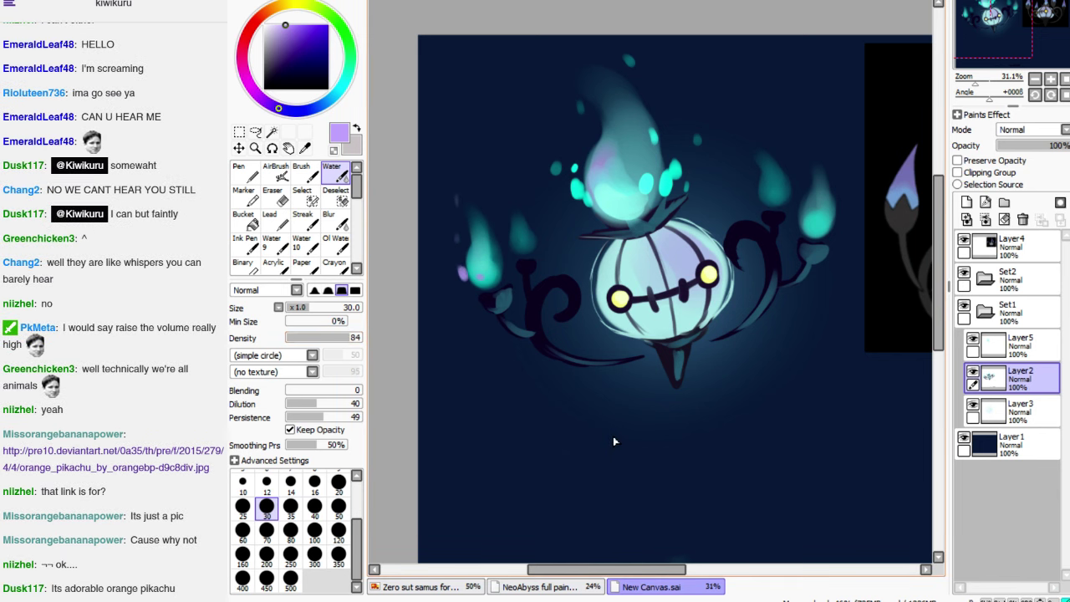
# Dot pale purple embers beside the outermost right candle flame and pale cyan ones at its base, undoing the last stroke
pyautogui.click(275, 24)
pyautogui.moveTo(845, 214); pyautogui.dragTo(844, 202)
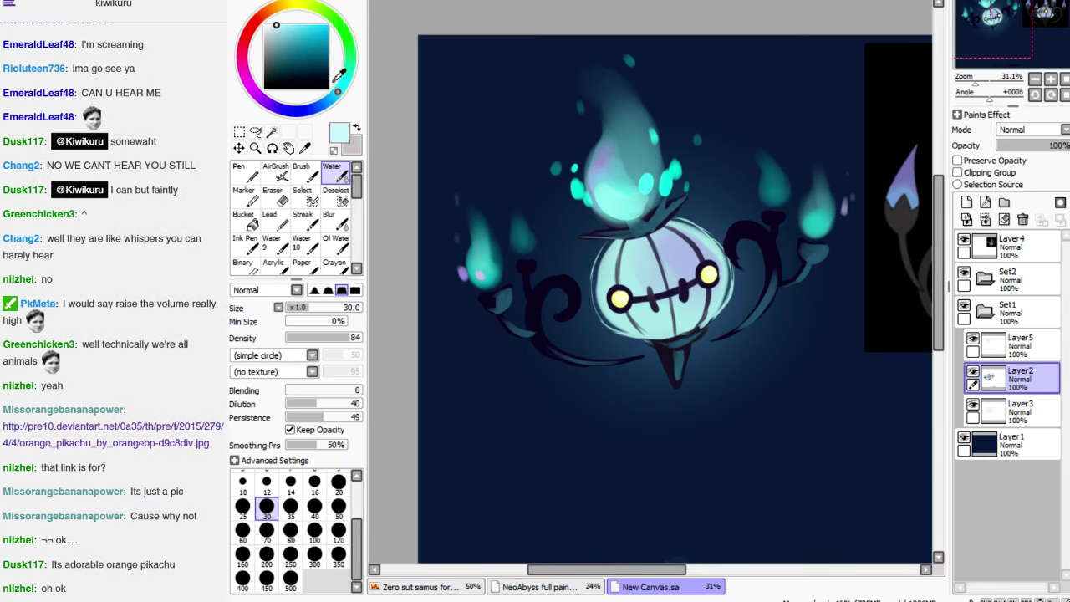
pyautogui.moveTo(798, 227)
pyautogui.mouseDown()
pyautogui.moveTo(796, 217)
pyautogui.moveTo(807, 223)
pyautogui.mouseUp()
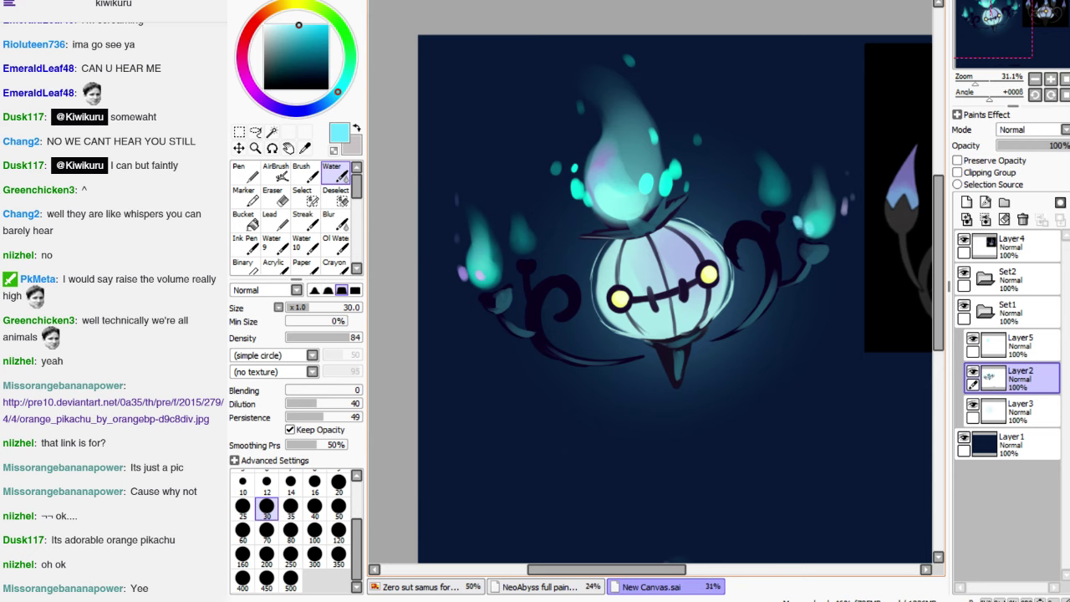
pyautogui.hotkey('ctrl', 'z')
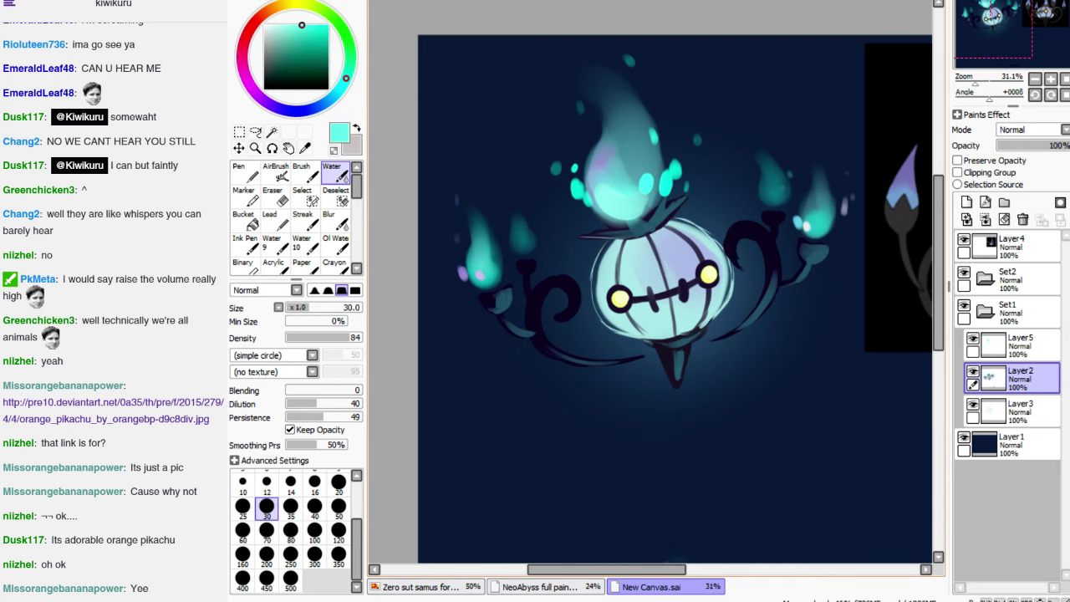
# Hide and show Layer2 to check which marks near the canvas's lower edge belong to it
pyautogui.scroll(1, 656, 297)
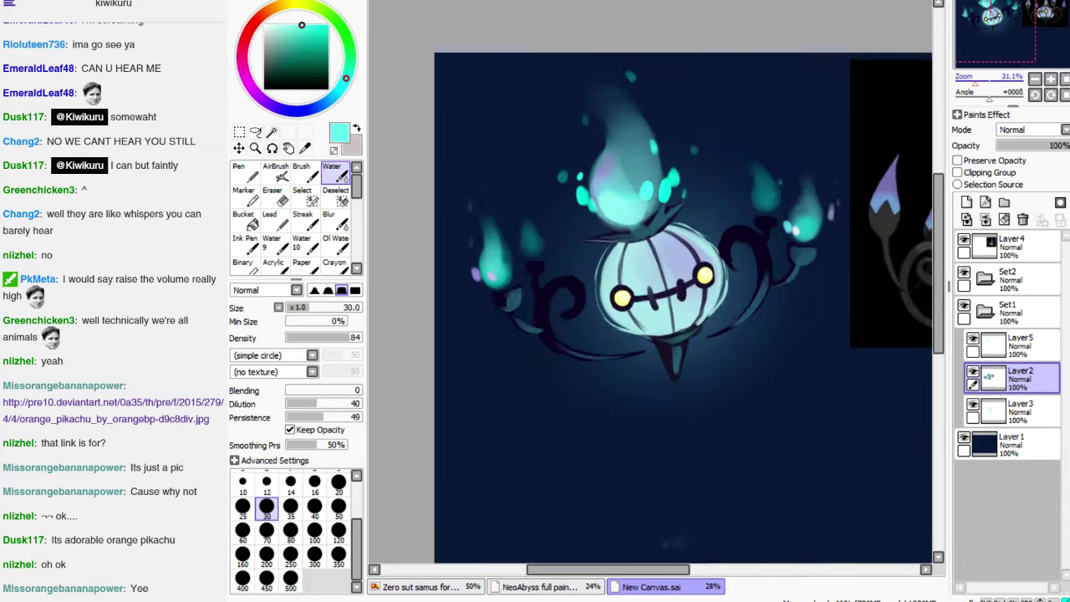
pyautogui.scroll(-3, 666, 284)
pyautogui.keyDown('ctrl'); pyautogui.click(1016, 346); pyautogui.keyUp('ctrl')
pyautogui.click(972, 370)
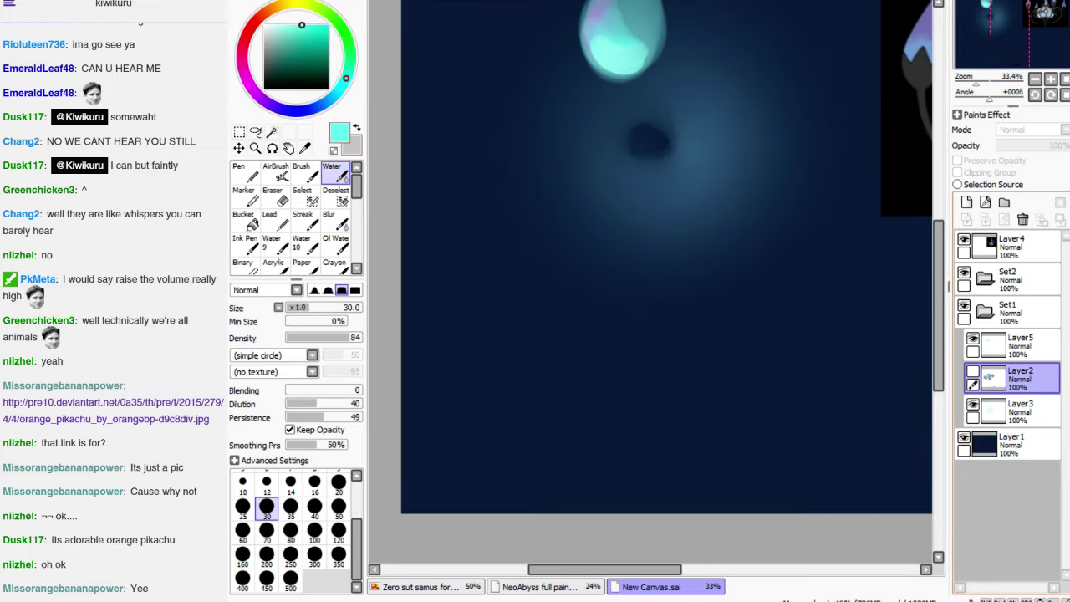
pyautogui.click(1015, 380)
pyautogui.click(972, 370)
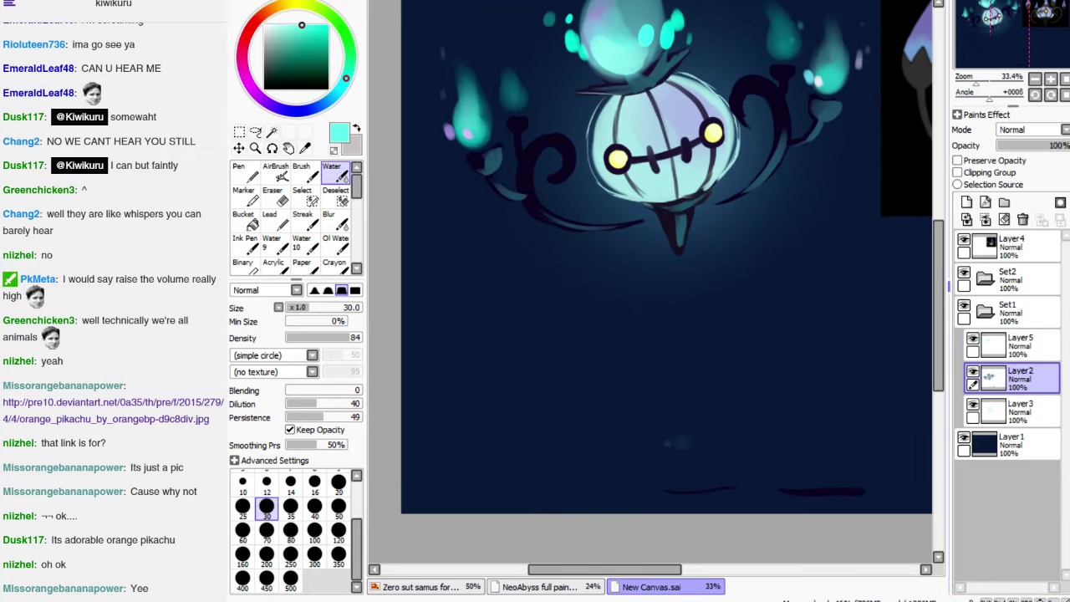
# Erase the stray dark strokes and the faint smudge below the character on Layer2 with the size-500 Eraser
pyautogui.press('e')
pyautogui.moveTo(669, 493); pyautogui.dragTo(861, 493)
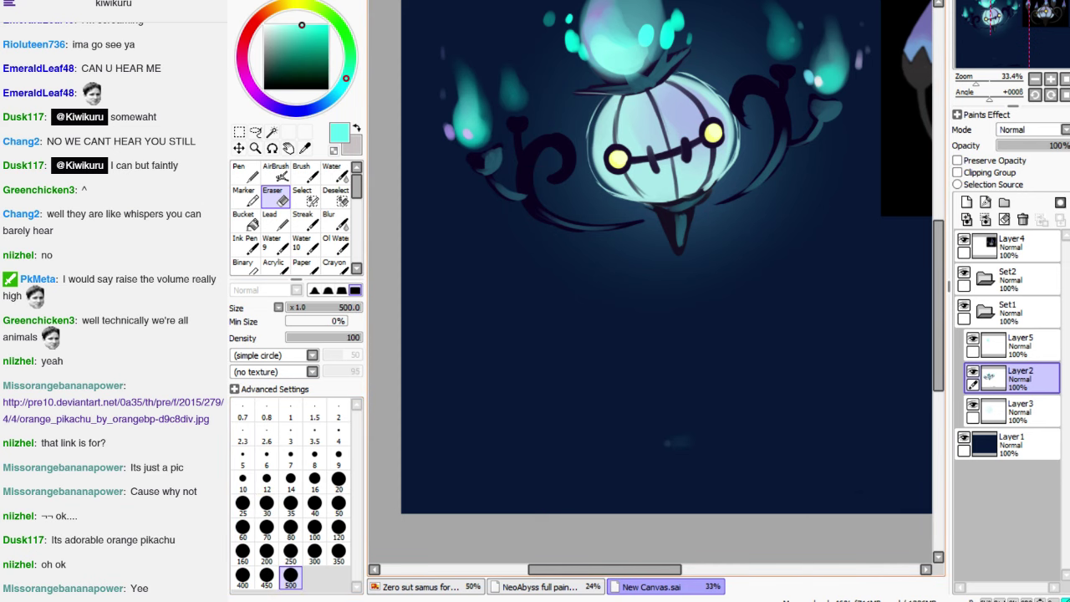
pyautogui.hscroll(5, 651, 257)
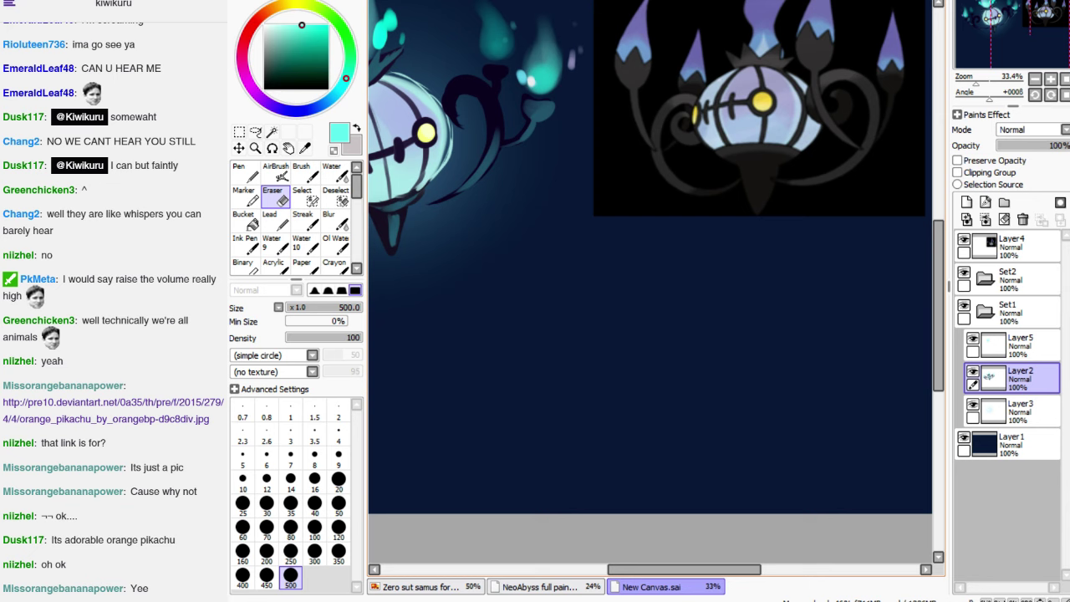
pyautogui.scroll(-1, 650, 276)
pyautogui.scroll(2, 650, 275)
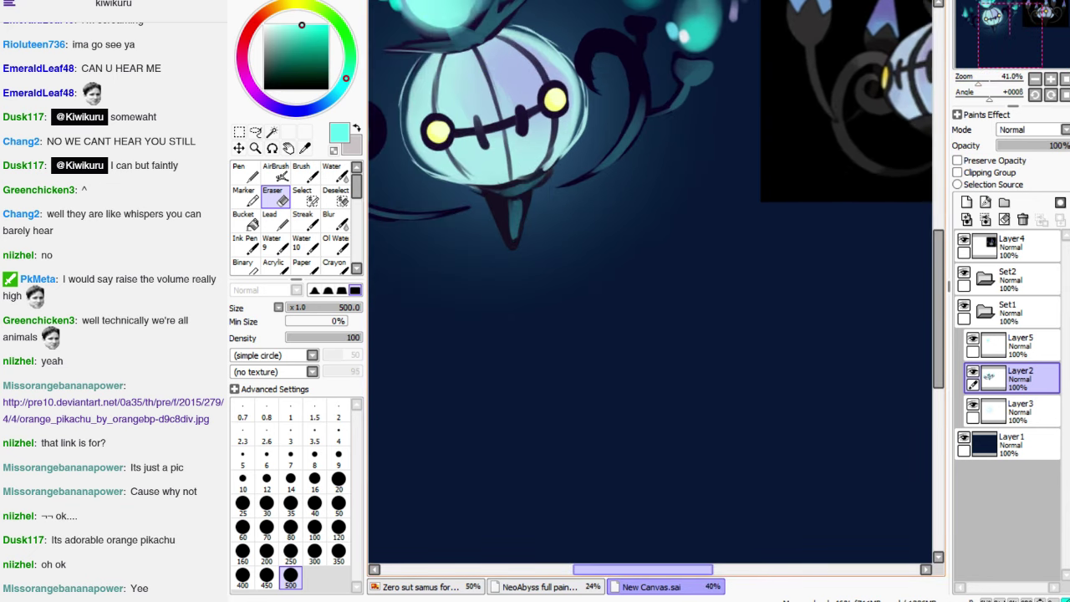
# Check what Layer2 contains by hiding and showing it, and merge Layer5 down into it
pyautogui.scroll(-5, 650, 275)
pyautogui.scroll(2, 650, 275)
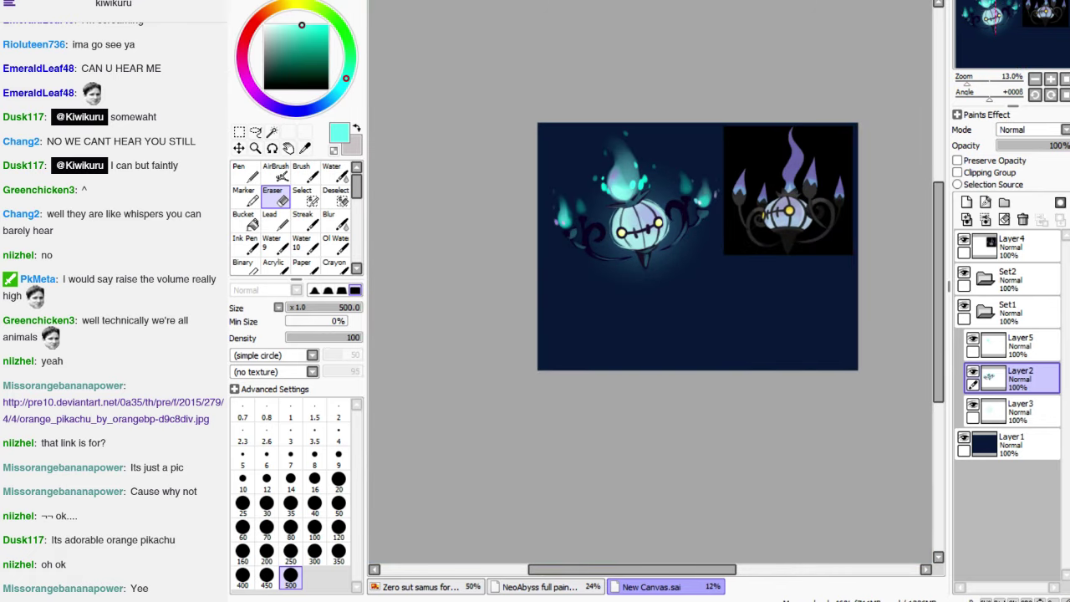
pyautogui.moveTo(555, 184); pyautogui.dragTo(644, 259)
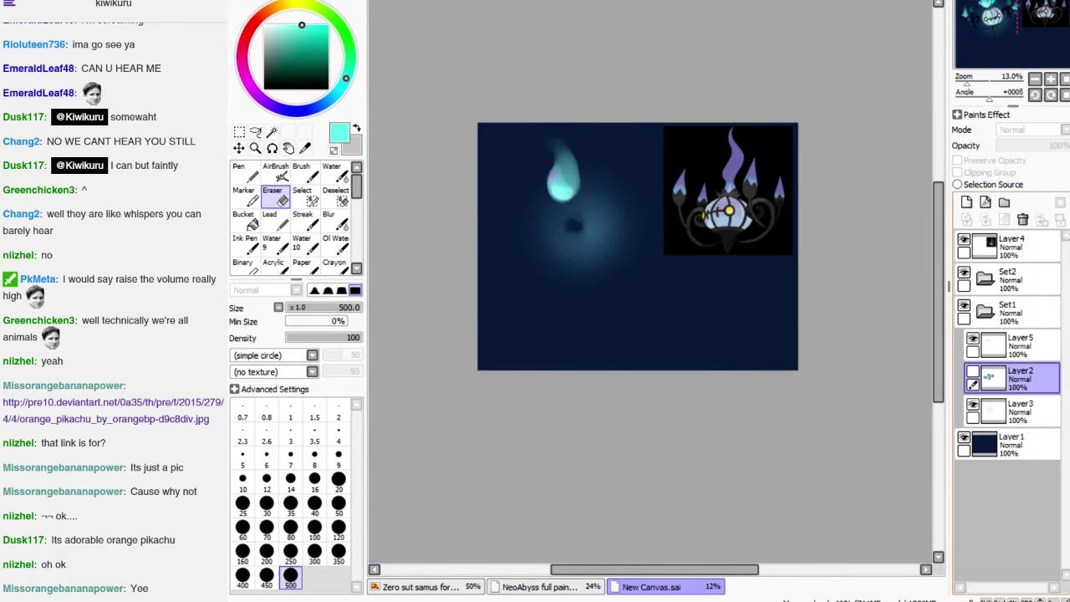
pyautogui.hotkey('ctrl', 'z')
pyautogui.click(1020, 407)
pyautogui.click(1020, 376)
pyautogui.click(1019, 343)
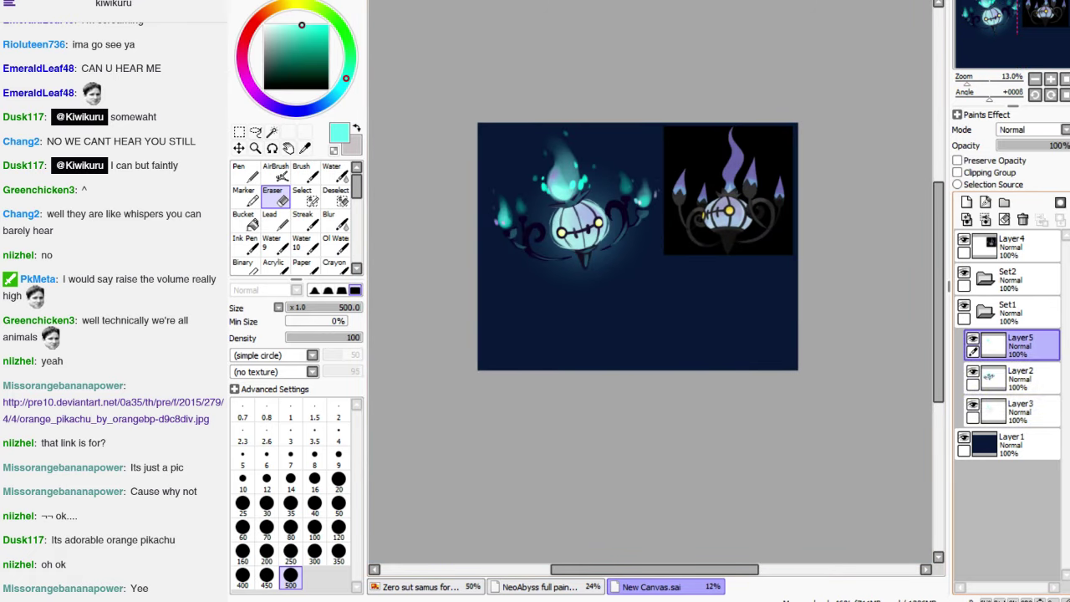
pyautogui.hotkey('ctrl', 'e')
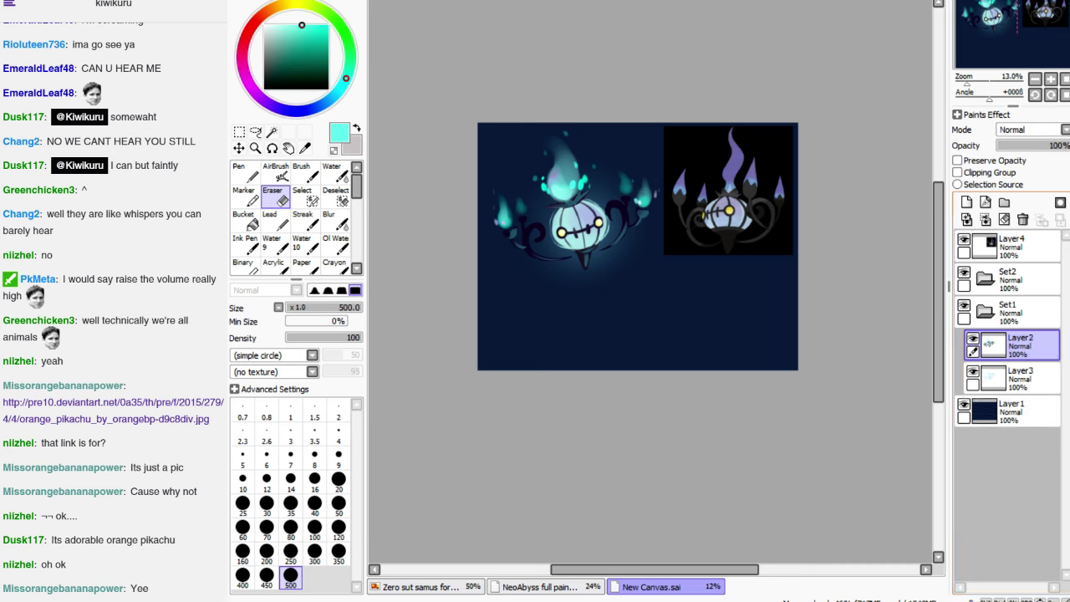
# Hide and show Layer3 to check how its background glow affects the character, undoing the trial merge of Layer2 into it
pyautogui.click(1019, 376)
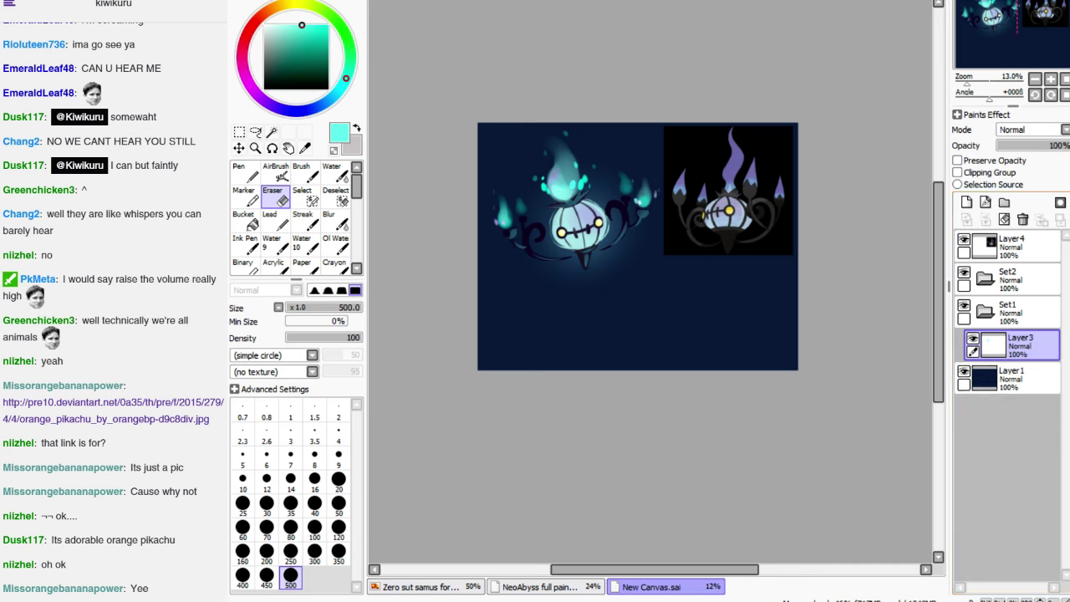
pyautogui.click(1019, 343)
pyautogui.click(1020, 376)
pyautogui.click(972, 370)
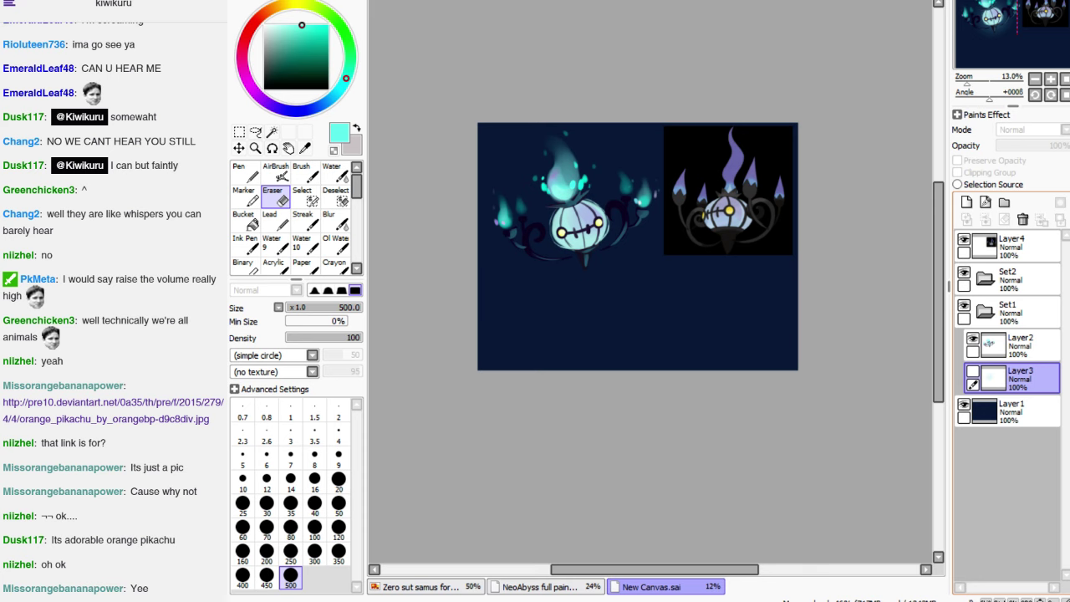
pyautogui.scroll(2, 655, 280)
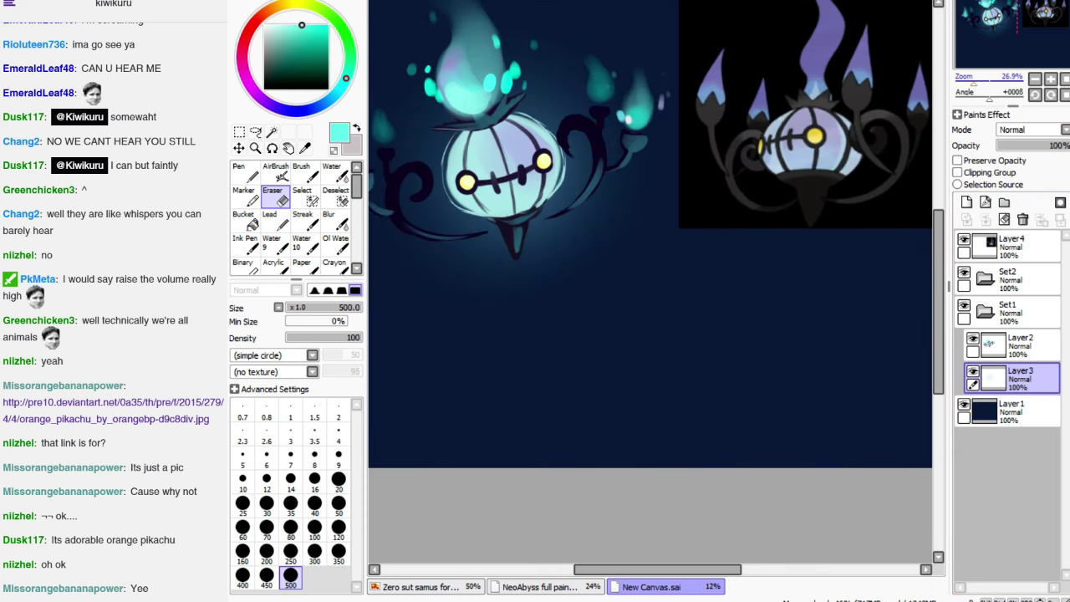
# Pick a light purple and airbrush a faint glow behind the body's upper right on Layer3 at size 500, density 23, undoing the stronger first stroke
pyautogui.scroll(-2, 651, 280)
pyautogui.click(321, 52)
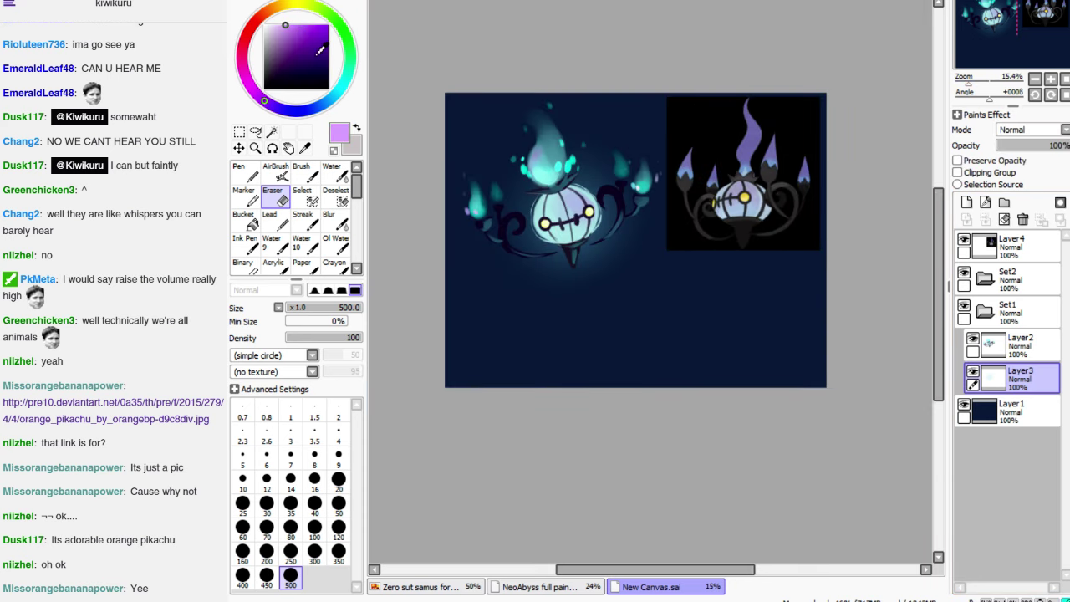
pyautogui.click(276, 173)
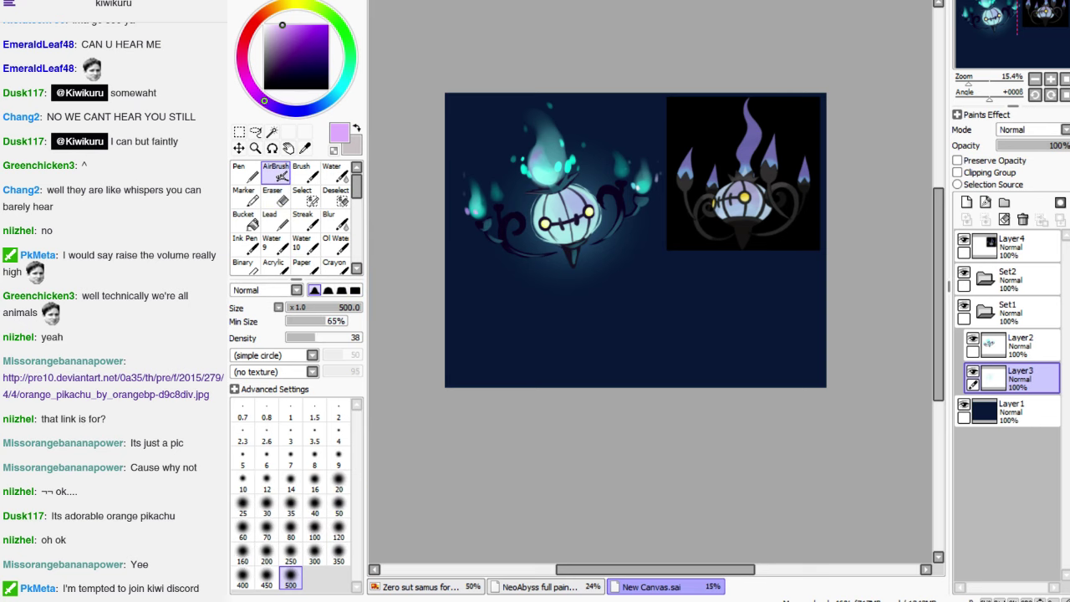
pyautogui.moveTo(592, 180); pyautogui.dragTo(597, 221)
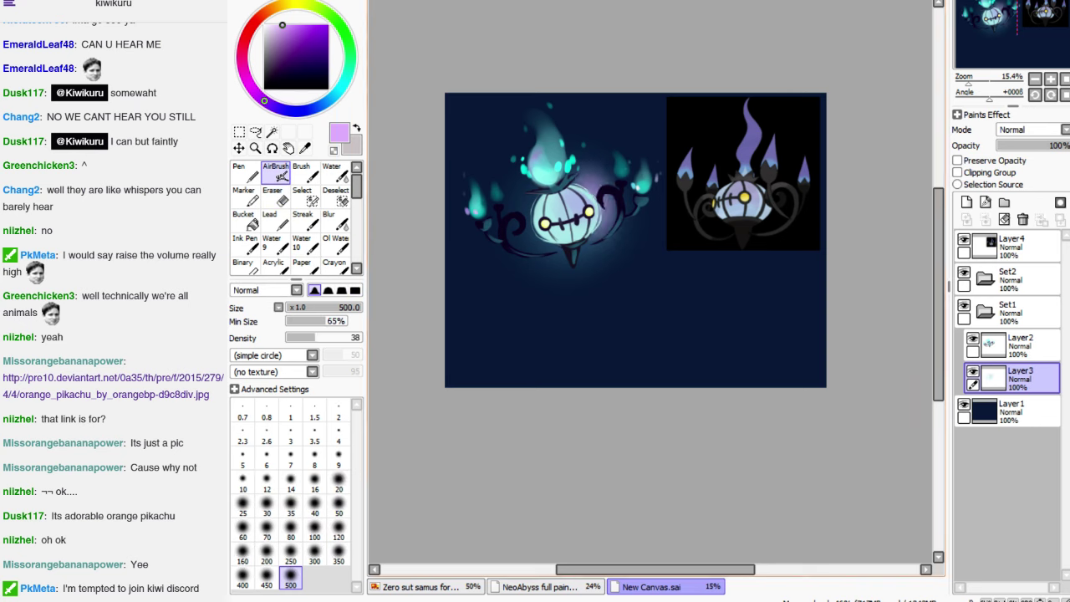
pyautogui.hotkey('ctrl', 'z')
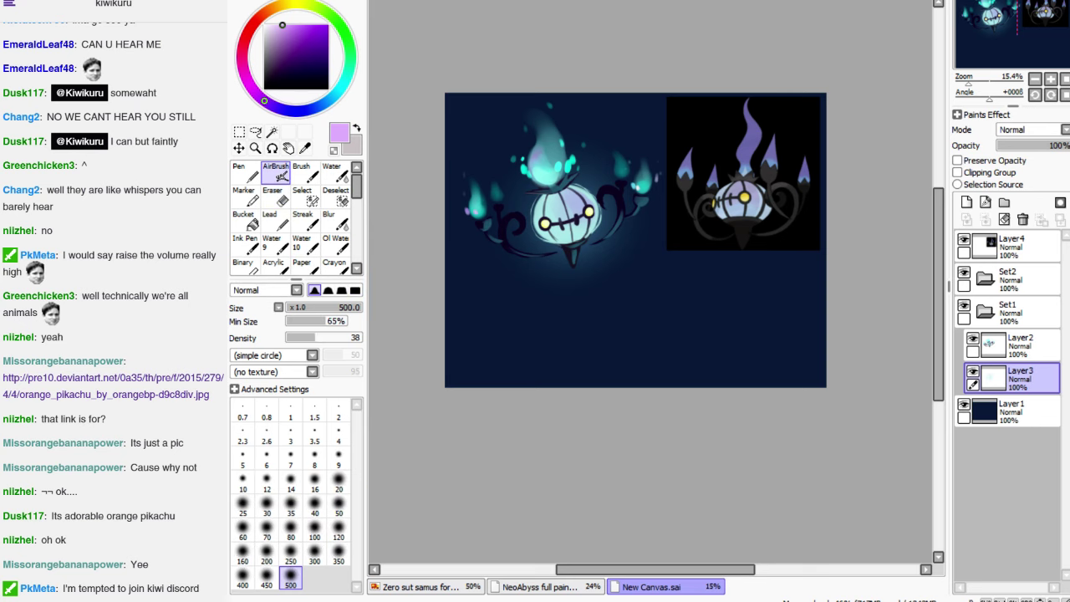
pyautogui.click(303, 338)
pyautogui.moveTo(608, 219)
pyautogui.mouseDown()
pyautogui.moveTo(585, 167)
pyautogui.moveTo(605, 227)
pyautogui.mouseUp()
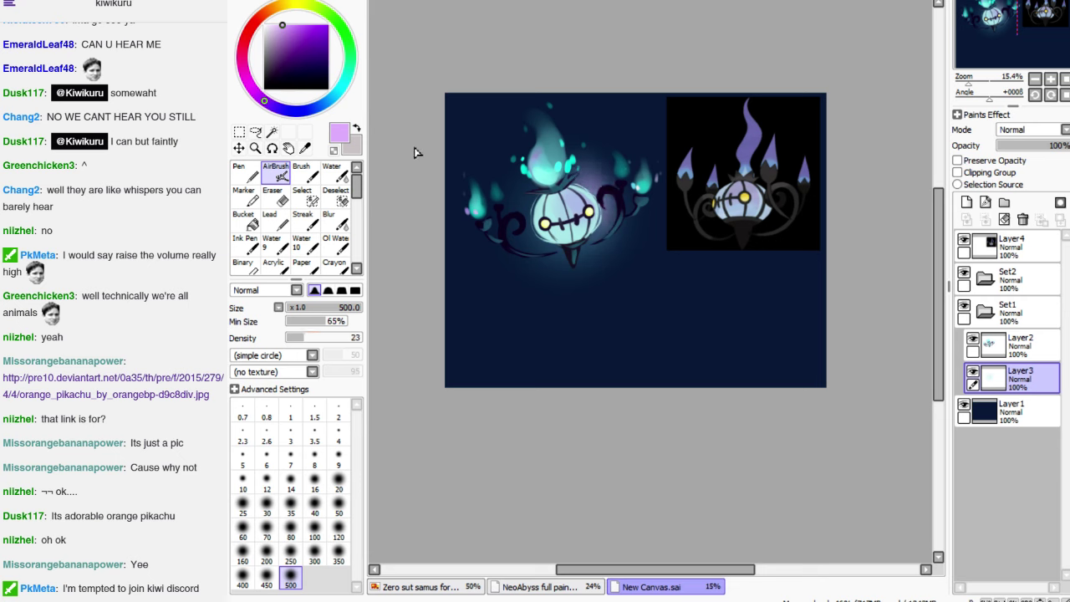
# Pick a bright cyan and airbrush a soft glow behind the character's left side on Layer3 at size 500, density 23
pyautogui.keyDown('alt'); pyautogui.click(468, 180); pyautogui.keyUp('alt')
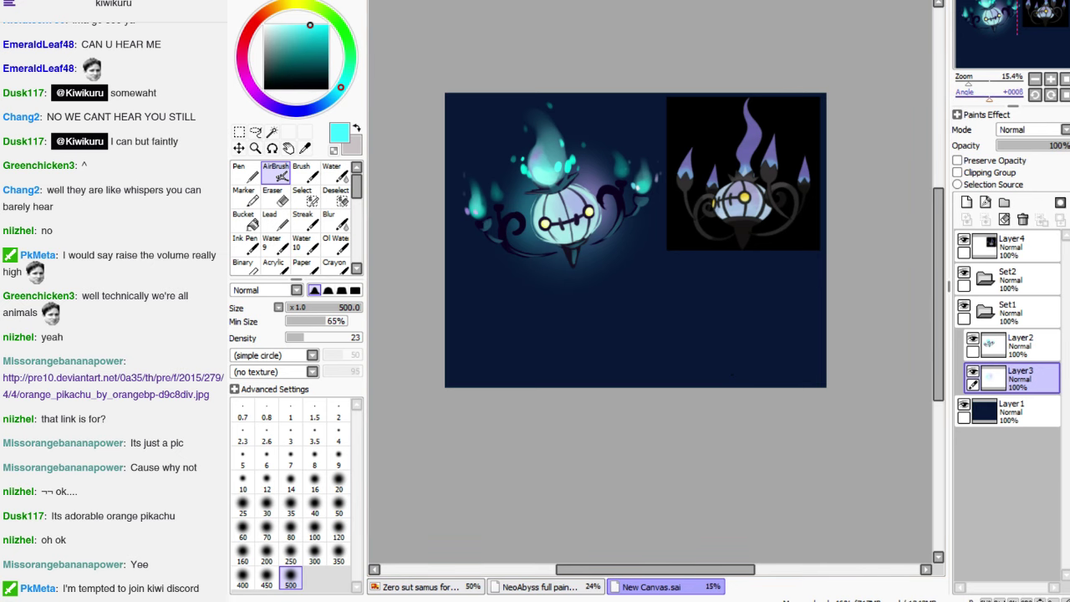
pyautogui.hotkey('ctrl', '-')
pyautogui.hotkey('ctrl', '+')
pyautogui.hotkey('ctrl', '+')
pyautogui.hotkey('ctrl', '+')
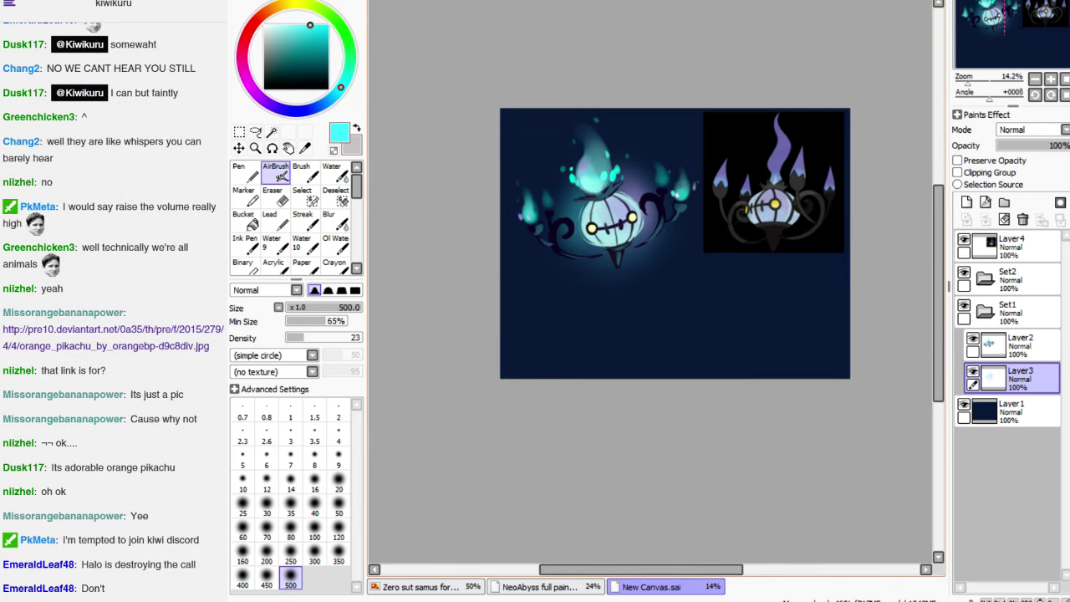
# Choose the Brush tool with a light periwinkle blue and set its size to 13
pyautogui.scroll(4, 649, 284)
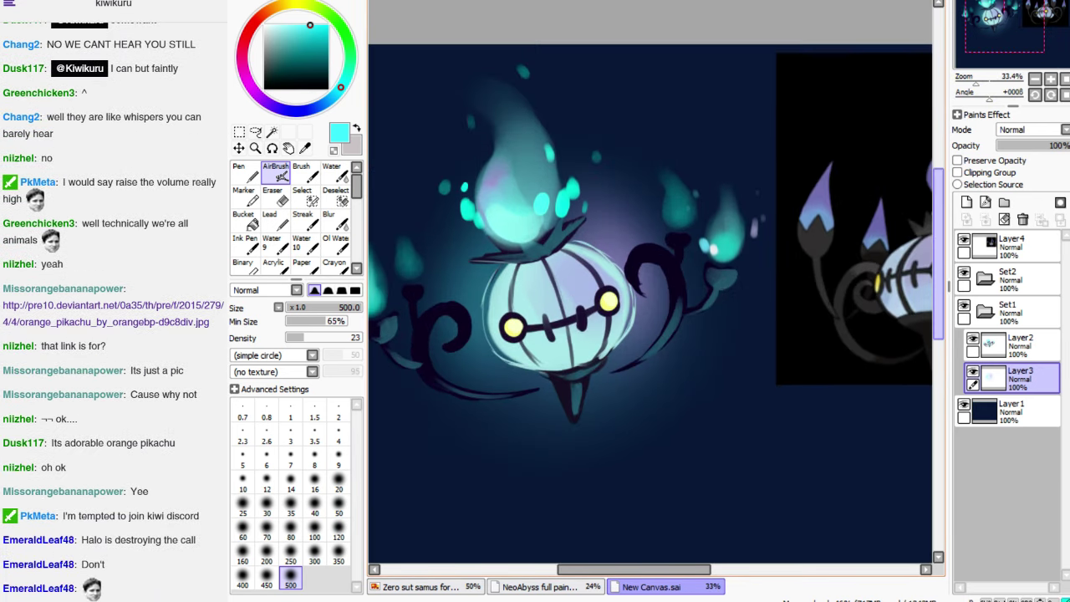
pyautogui.hscroll(-2, 649, 284)
pyautogui.hscroll(1, 649, 303)
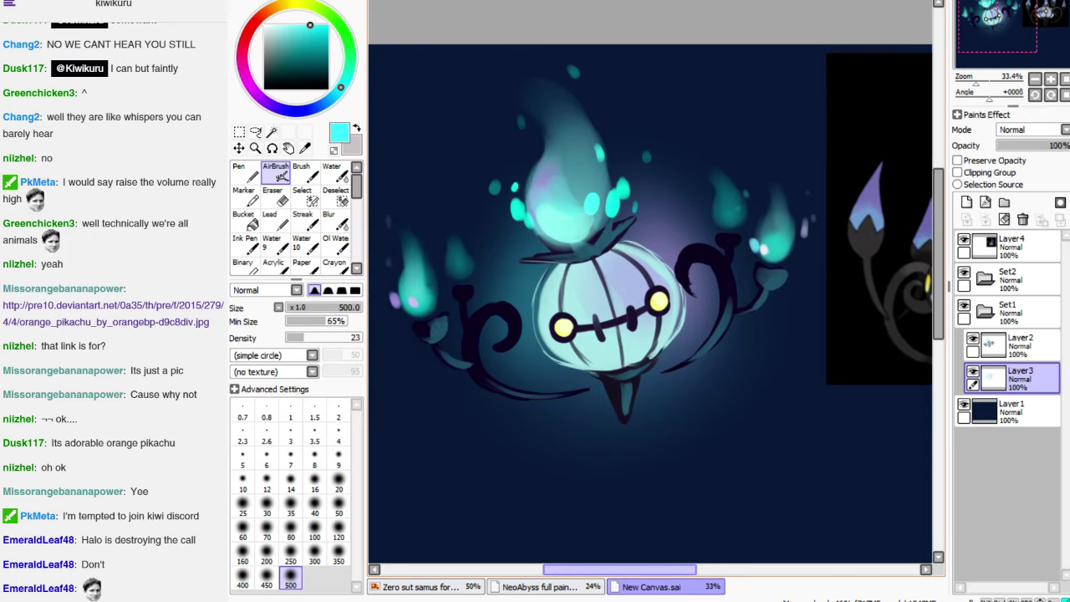
pyautogui.scroll(-1, 650, 303)
pyautogui.scroll(-1, 649, 297)
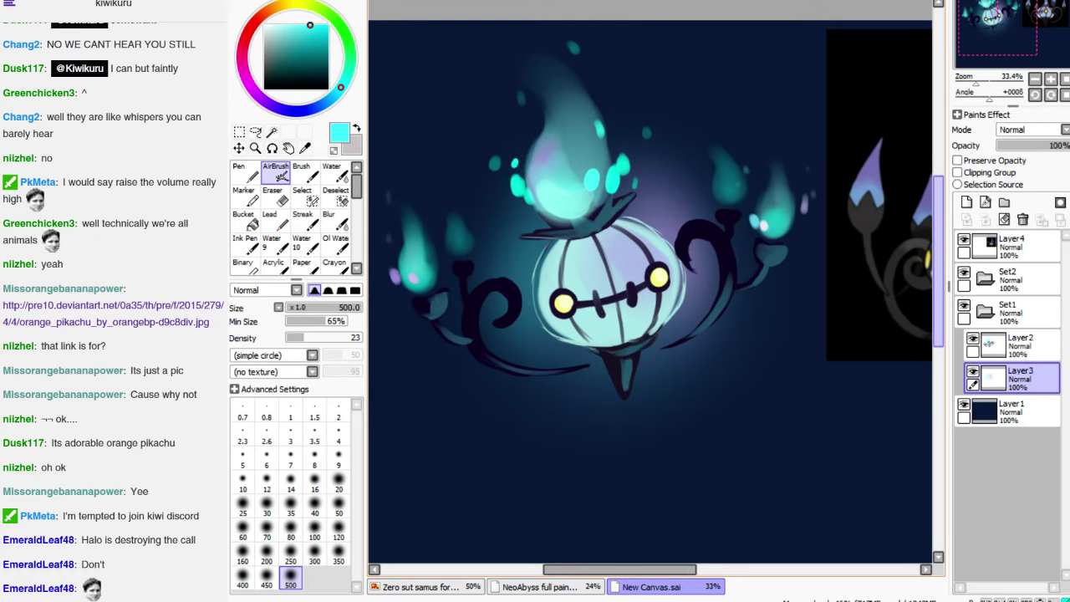
pyautogui.scroll(-2, 649, 297)
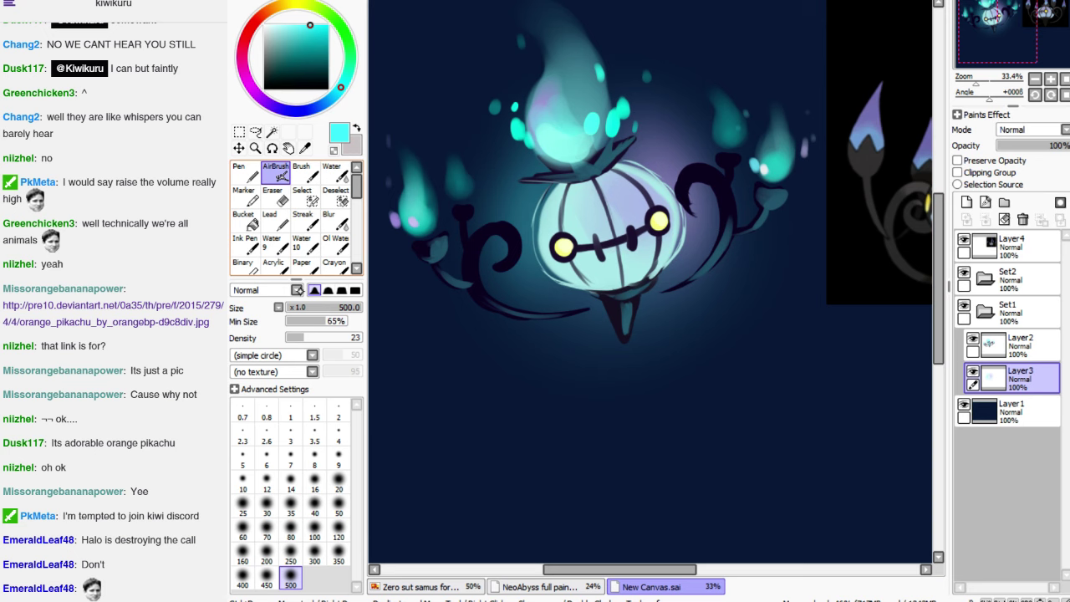
pyautogui.press('b')
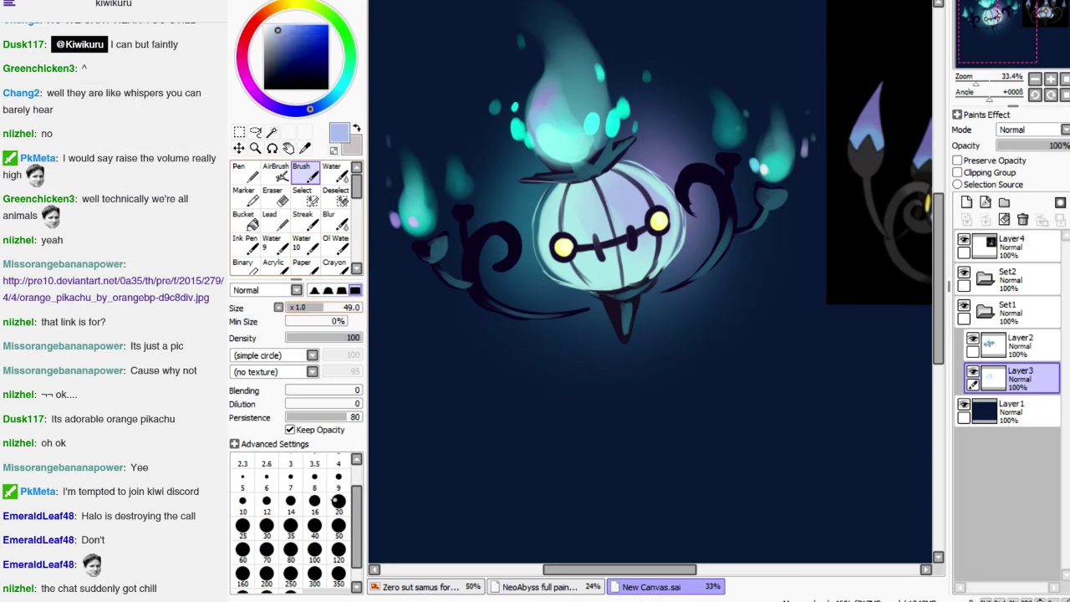
pyautogui.click(316, 307)
pyautogui.click(283, 108)
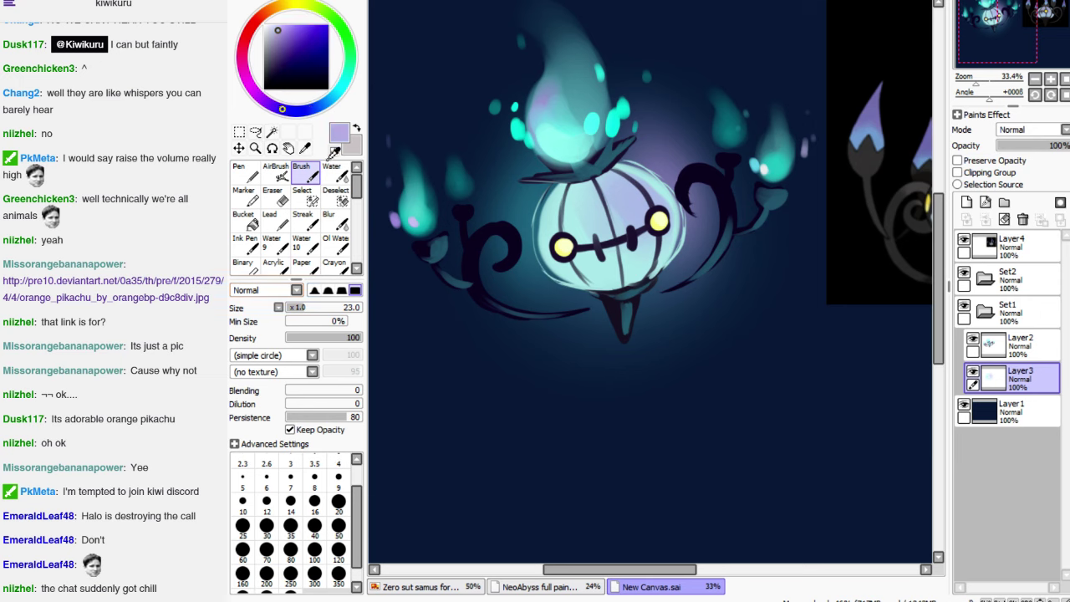
pyautogui.click(300, 110)
pyautogui.click(283, 27)
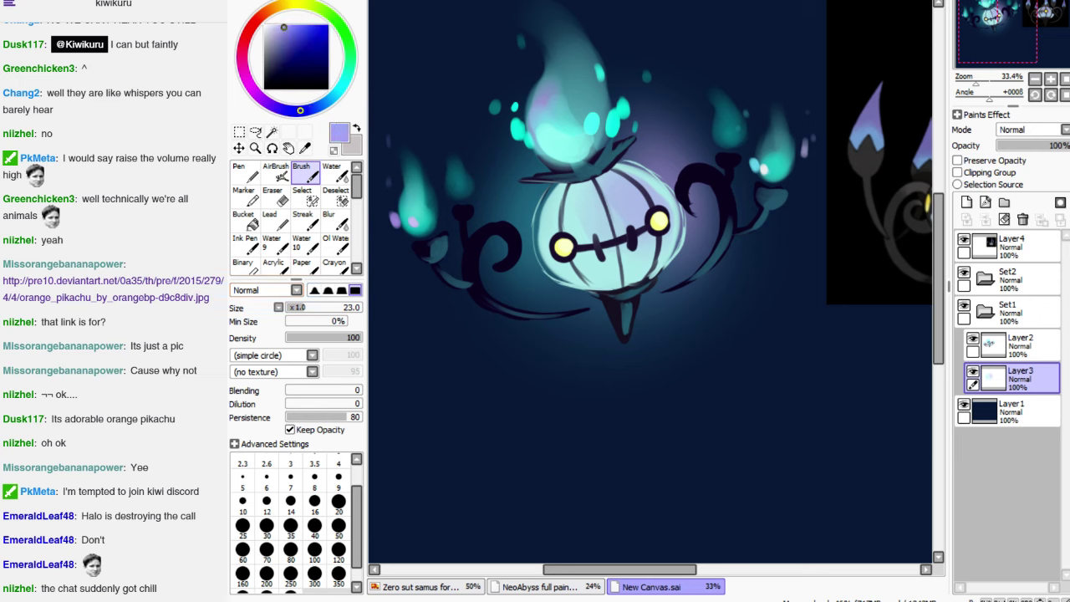
pyautogui.click(301, 308)
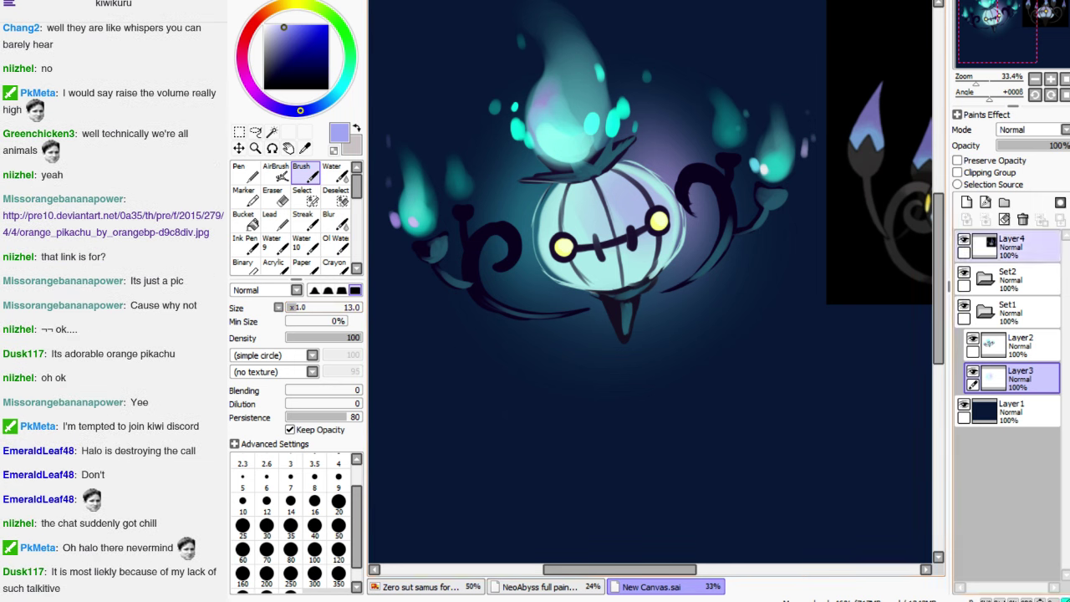
# Delete Layer4 with the reference picture and make Layer2 the active layer
pyautogui.click(1011, 247)
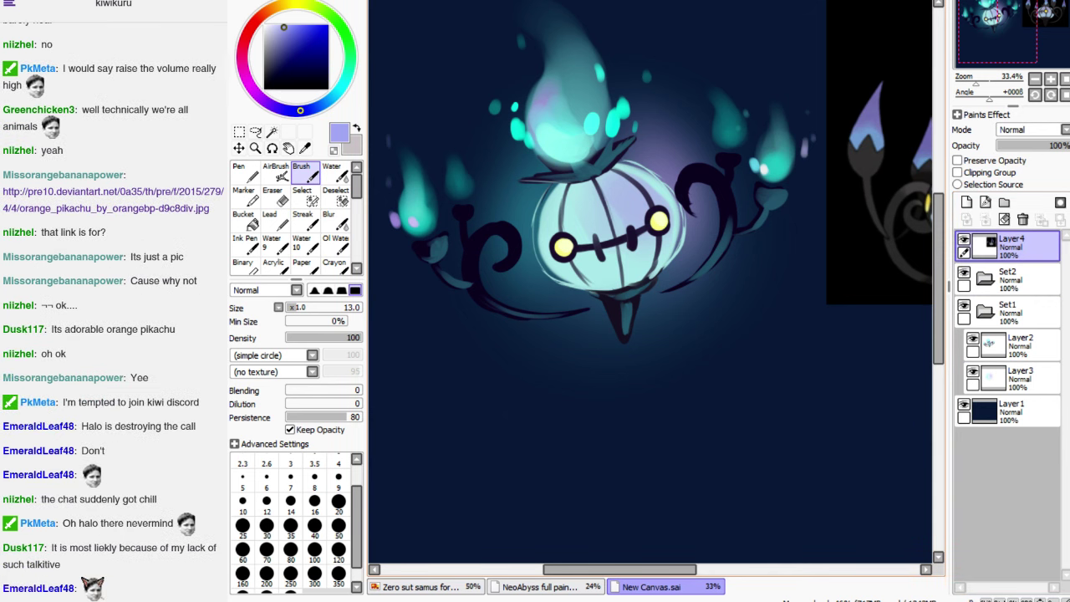
pyautogui.click(1022, 219)
pyautogui.click(1011, 345)
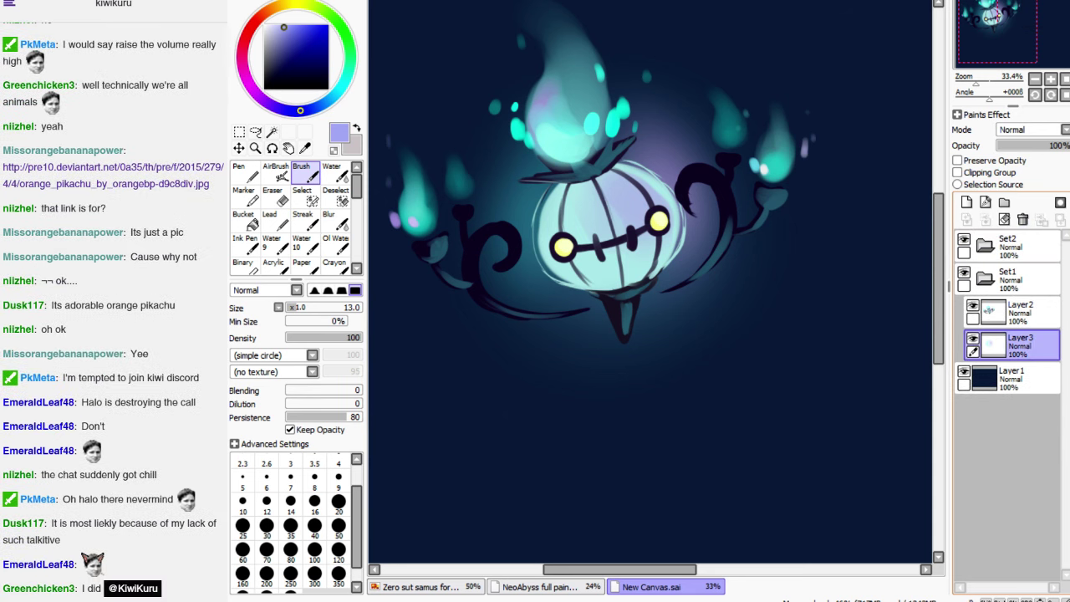
pyautogui.click(1011, 312)
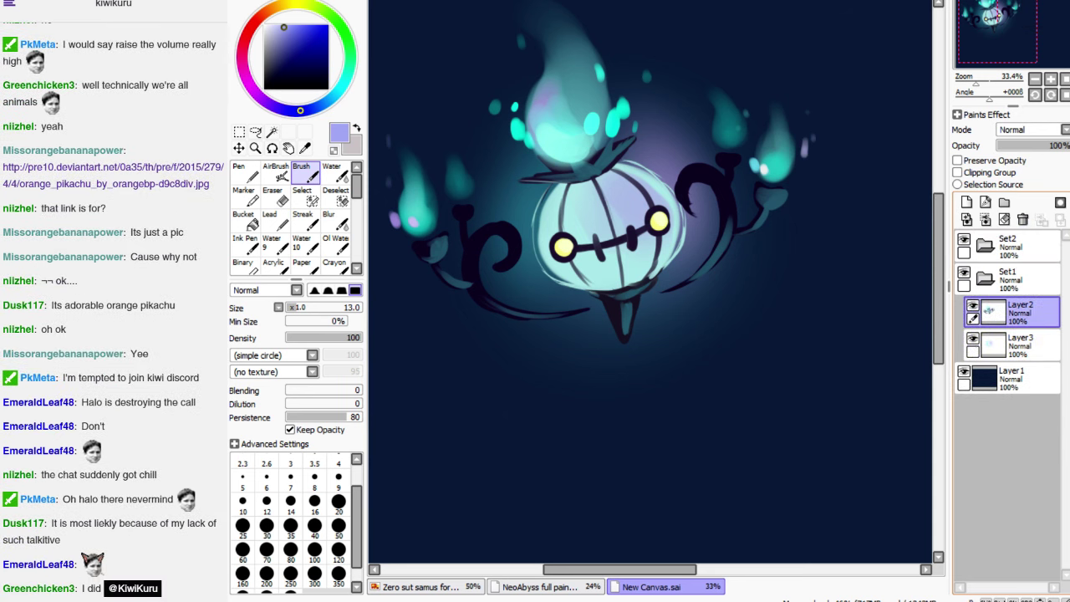
# Handwrite "For" and the recipient's username below the character on Layer2 with the Water brush, size 14 and density 84, in light blue
pyautogui.press('w')
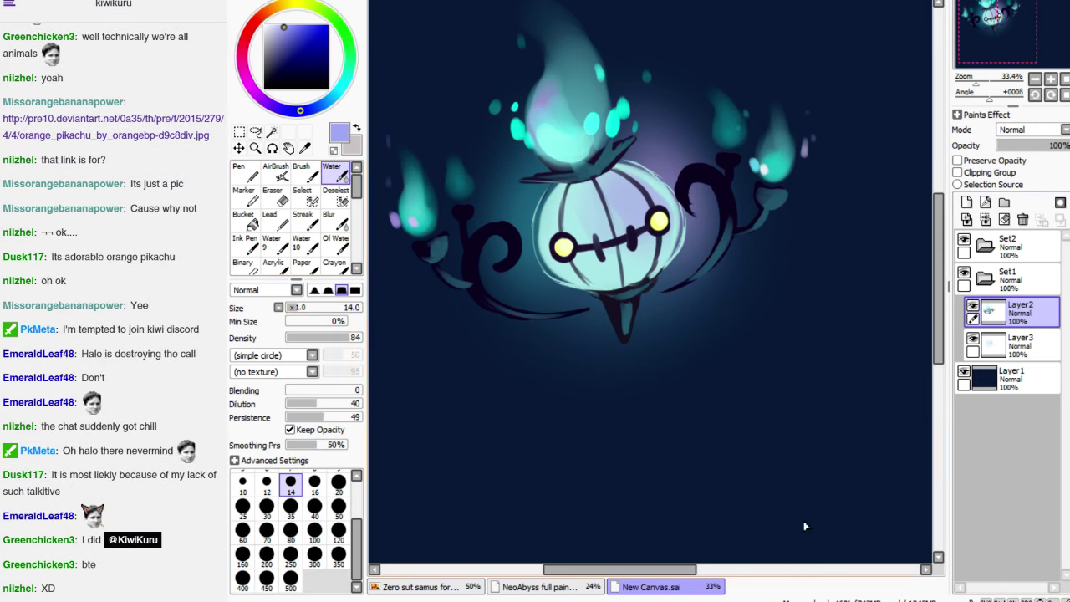
pyautogui.scroll(3, 651, 484)
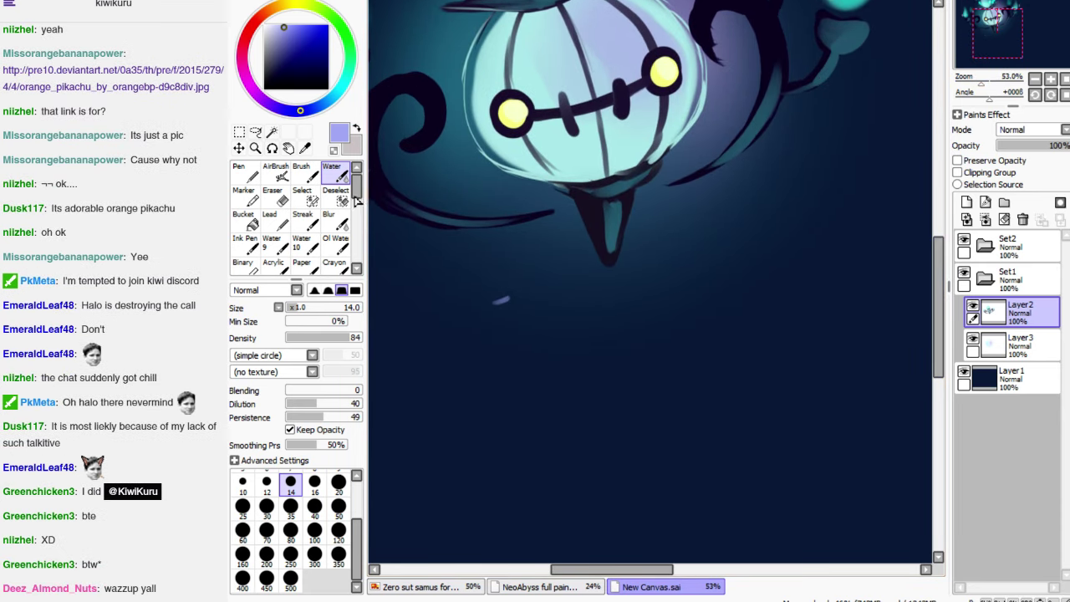
pyautogui.moveTo(507, 299)
pyautogui.mouseDown()
pyautogui.moveTo(491, 306)
pyautogui.moveTo(496, 324)
pyautogui.moveTo(529, 306)
pyautogui.moveTo(564, 324)
pyautogui.moveTo(578, 308)
pyautogui.moveTo(621, 323)
pyautogui.mouseUp()
pyautogui.click(287, 403)
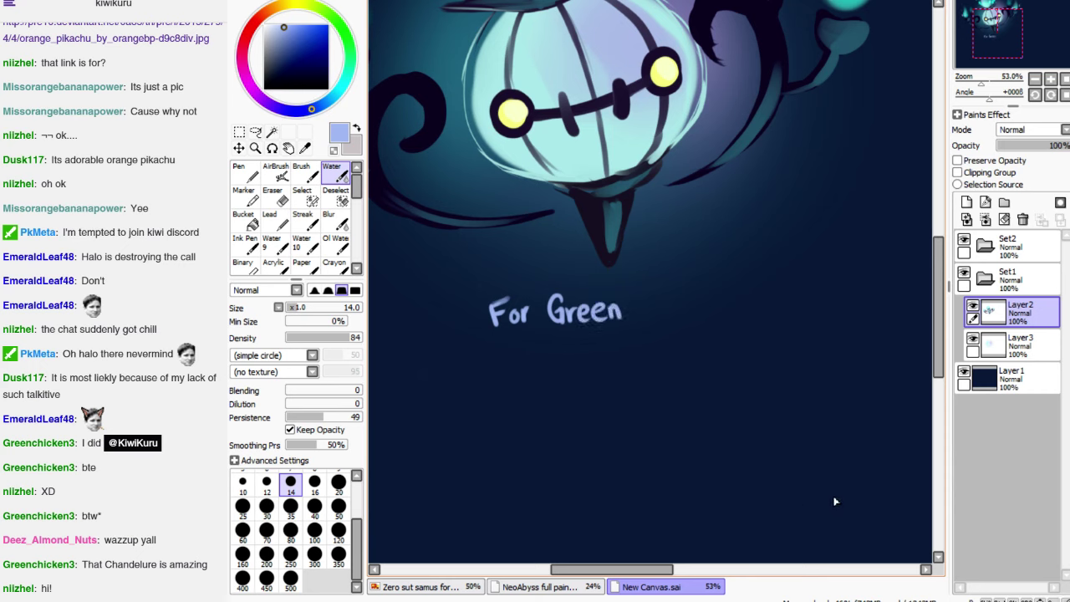
pyautogui.moveTo(634, 305)
pyautogui.mouseDown()
pyautogui.moveTo(634, 319)
pyautogui.moveTo(653, 319)
pyautogui.mouseUp()
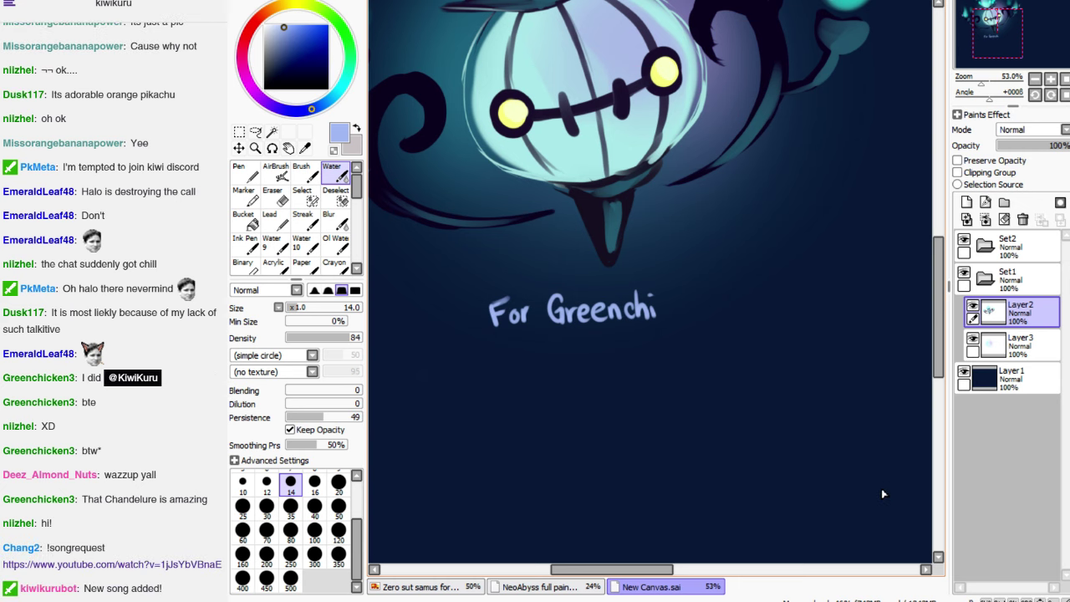
pyautogui.moveTo(670, 301)
pyautogui.mouseDown()
pyautogui.moveTo(671, 319)
pyautogui.moveTo(719, 318)
pyautogui.moveTo(733, 300)
pyautogui.moveTo(727, 315)
pyautogui.mouseUp()
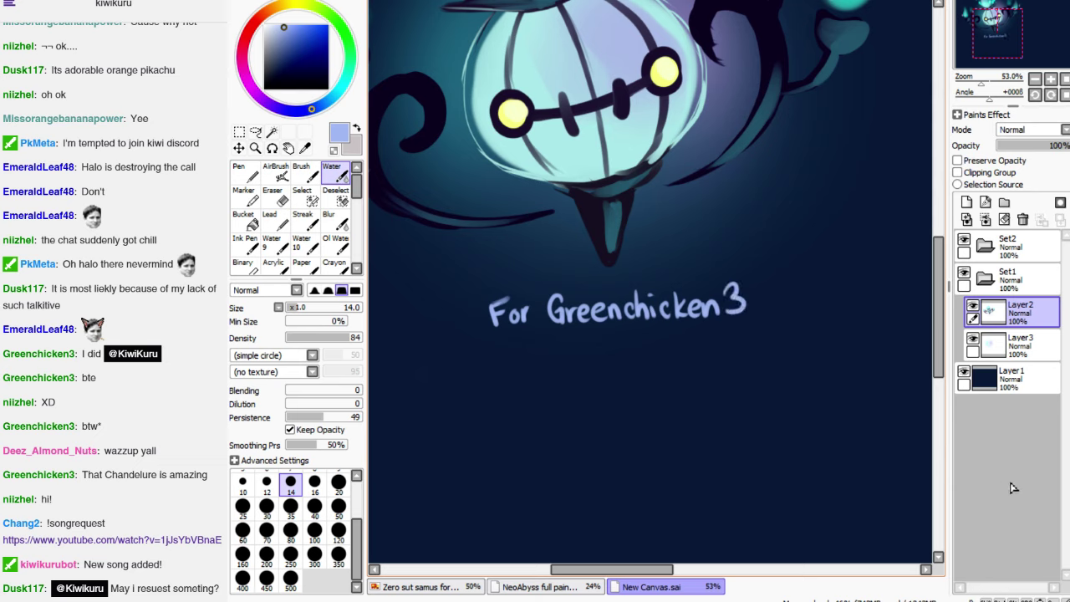